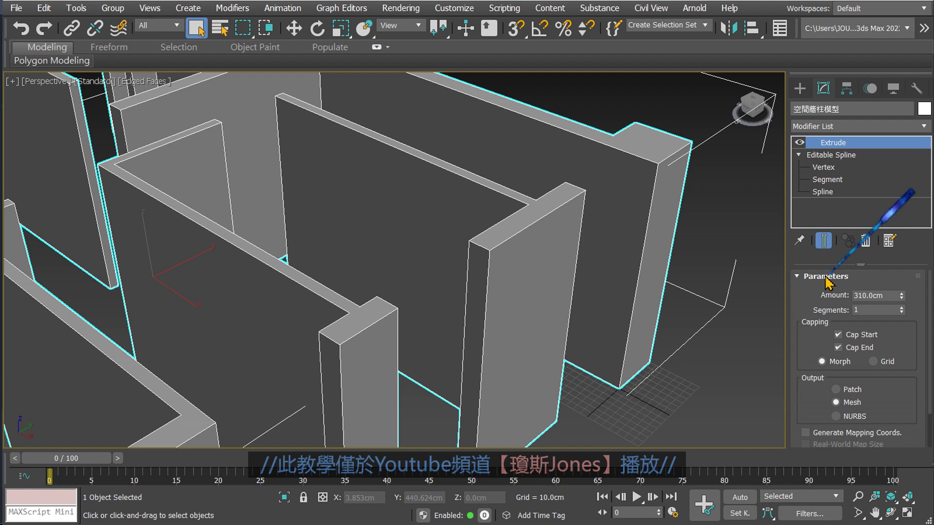
# Confirm the wall's Extrude Amount is 310 cm, matching the SH 310 cm note.
pyautogui.click(749, 290)
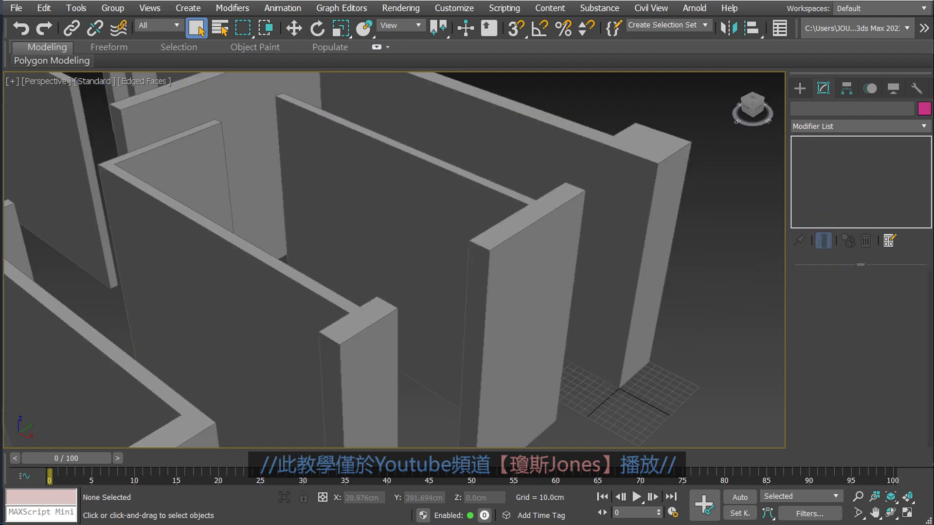
pyautogui.click(672, 184)
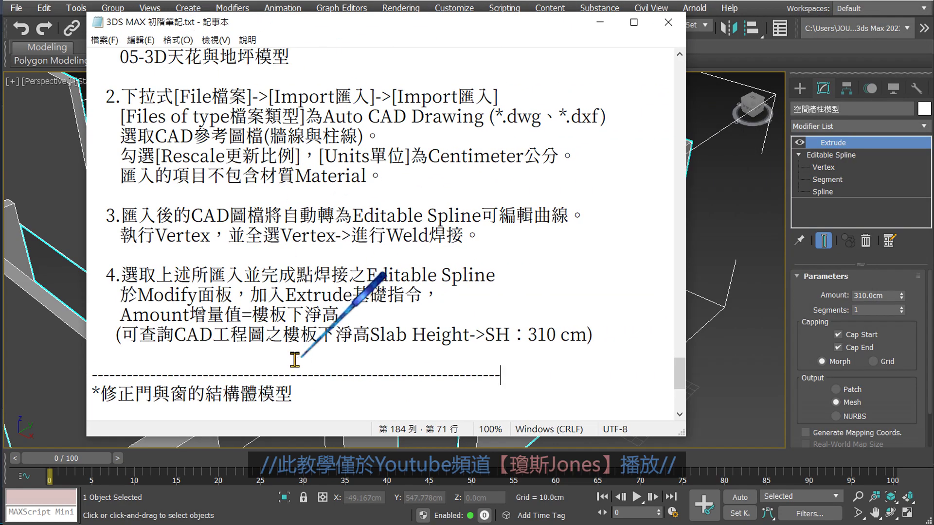
pyautogui.moveTo(282, 335); pyautogui.dragTo(584, 330)
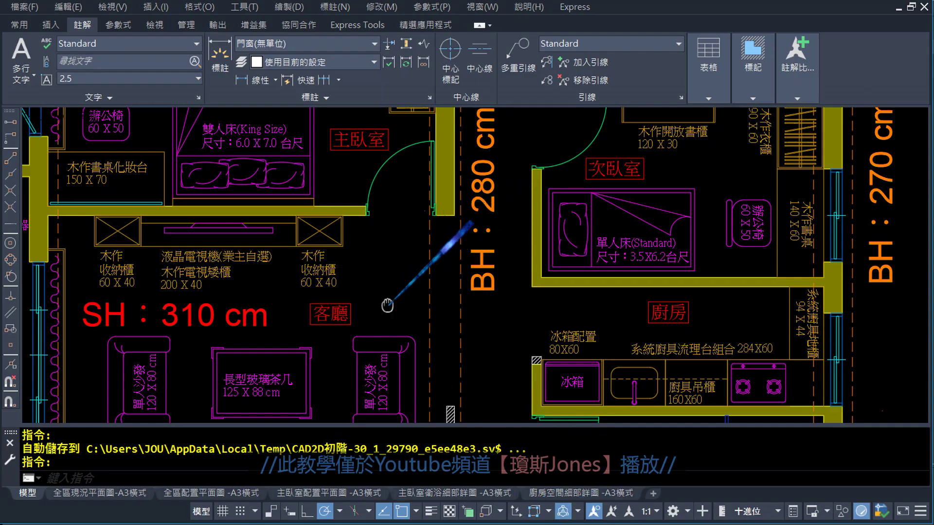
# Pan the AutoCAD plan to the living room's SH 310 cm label, then return to the notes.
pyautogui.moveTo(386, 305); pyautogui.dragTo(549, 269, button='middle')
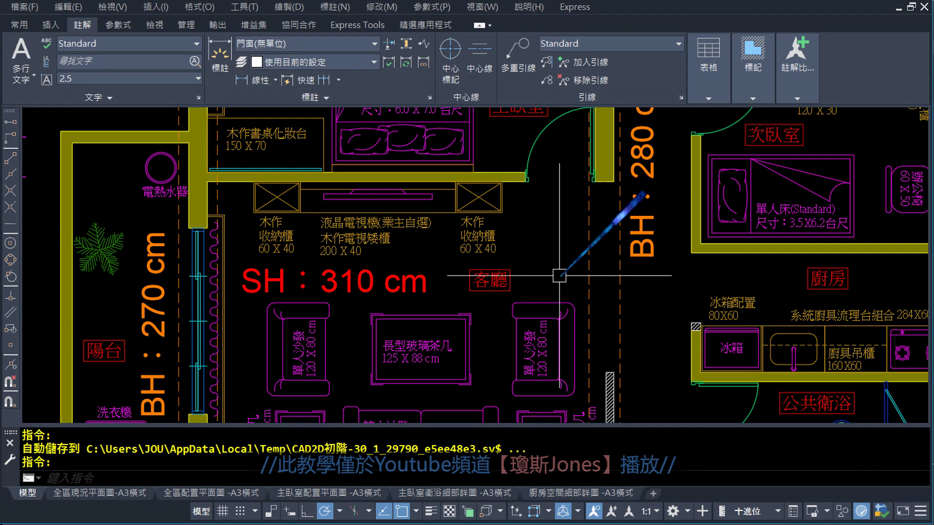
pyautogui.hotkey('alt', 'Tab')
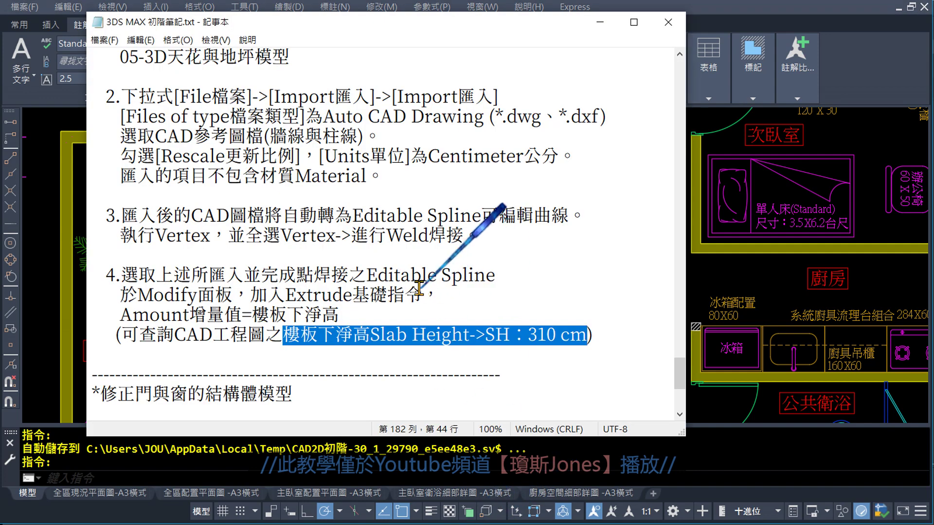
# Find the door-height note and its 210cm value.
pyautogui.scroll(-5, 418, 292)
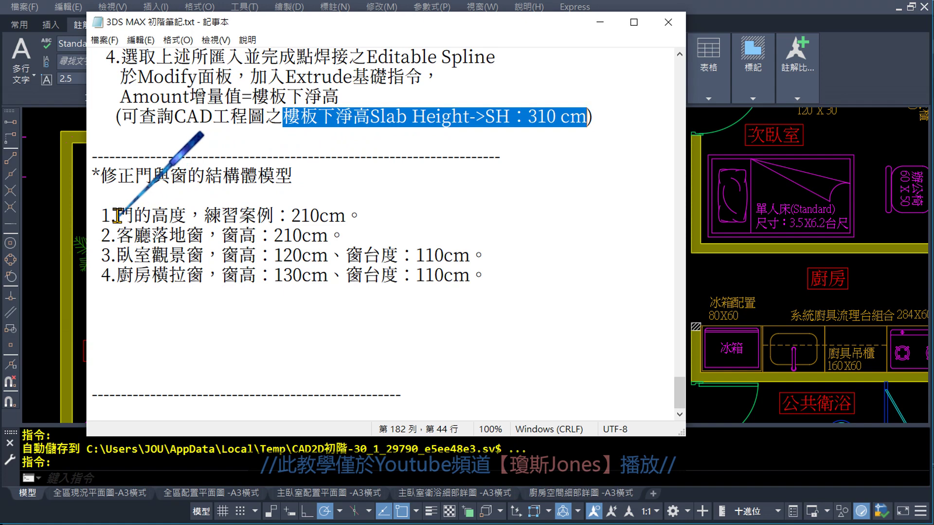
pyautogui.moveTo(117, 216); pyautogui.dragTo(180, 211)
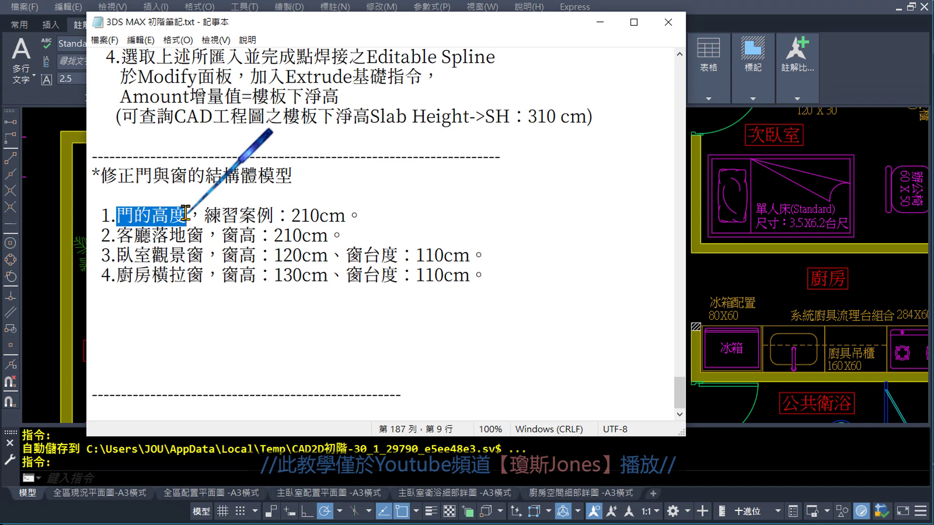
pyautogui.moveTo(291, 216); pyautogui.dragTo(344, 212)
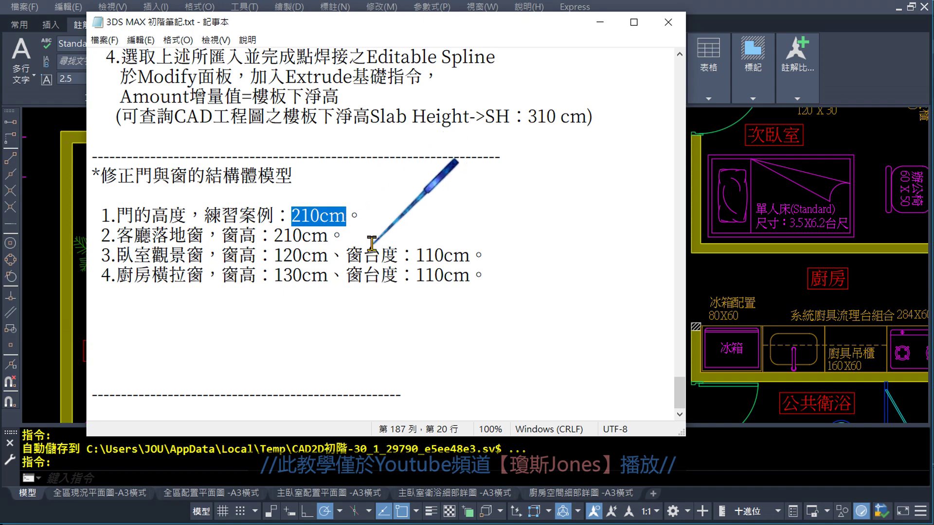
# Review the living room, bedroom and kitchen window heights and sills, then return to AutoCAD.
pyautogui.moveTo(116, 235); pyautogui.dragTo(262, 238)
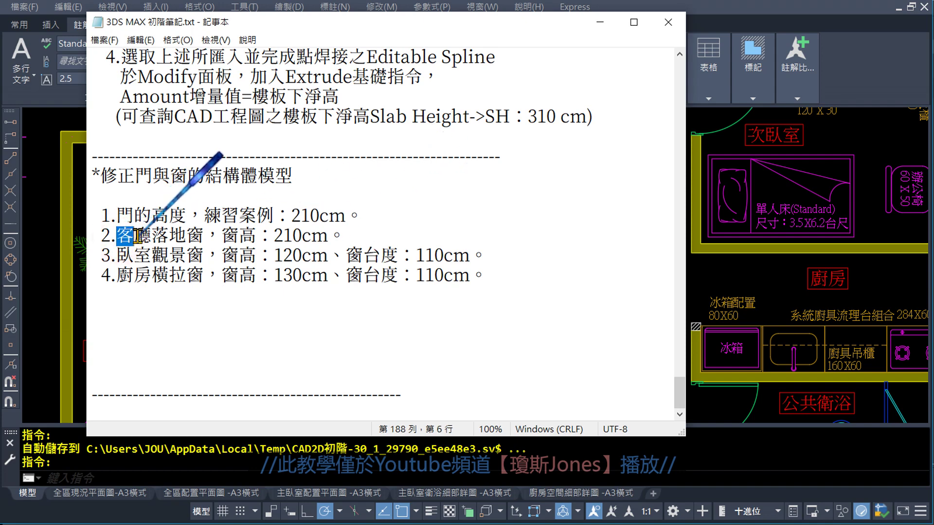
pyautogui.moveTo(117, 255); pyautogui.dragTo(204, 256)
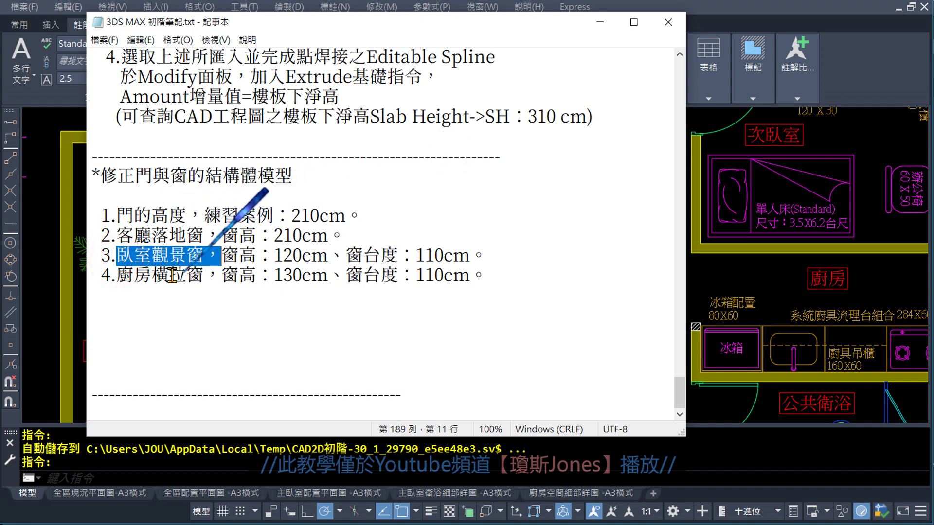
pyautogui.moveTo(111, 278); pyautogui.dragTo(217, 280)
pyautogui.moveTo(223, 236); pyautogui.dragTo(329, 237)
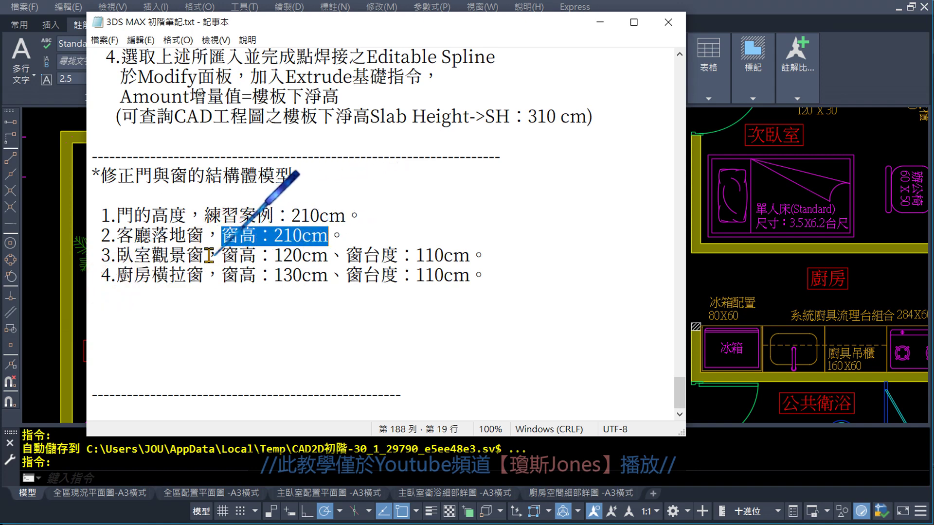
pyautogui.moveTo(223, 256); pyautogui.dragTo(470, 256)
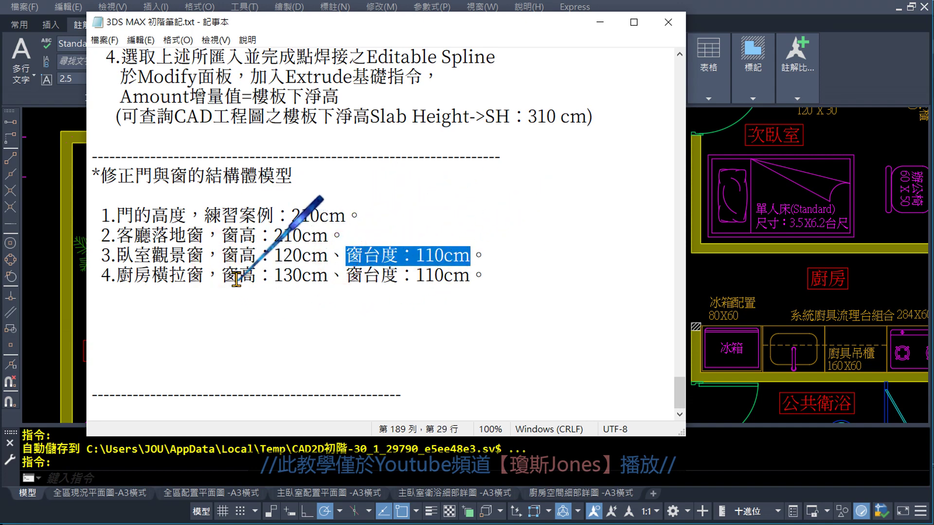
pyautogui.moveTo(223, 275); pyautogui.dragTo(470, 275)
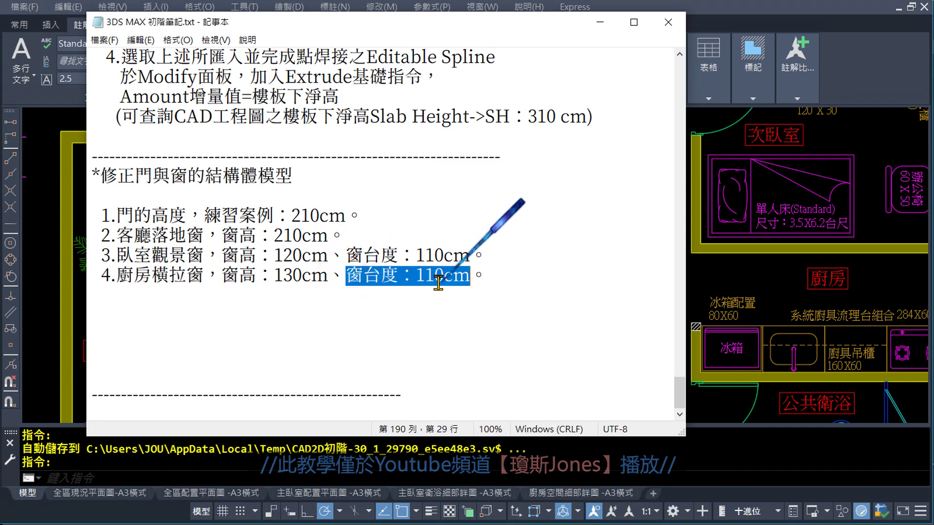
pyautogui.click(695, 282)
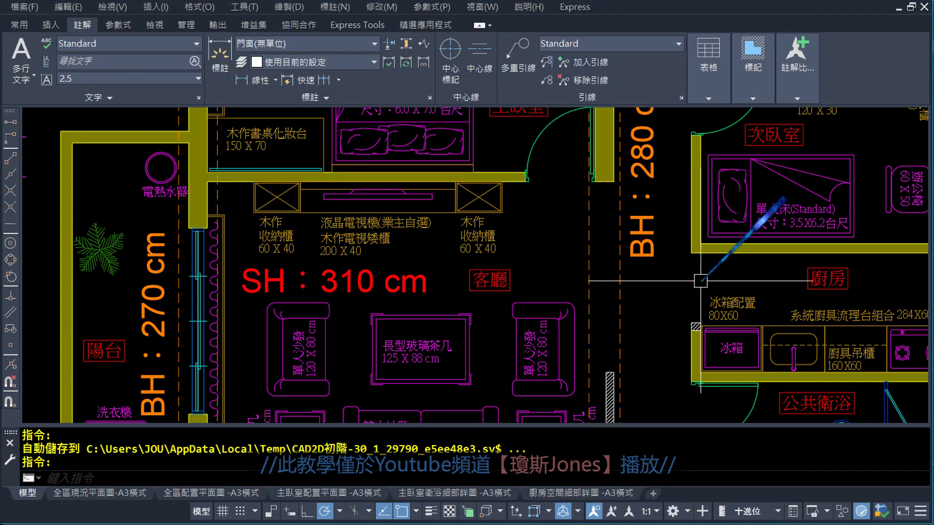
# Pan and zoom the AutoCAD plan to the entry door area.
pyautogui.moveTo(698, 281); pyautogui.dragTo(450, 270, button='middle')
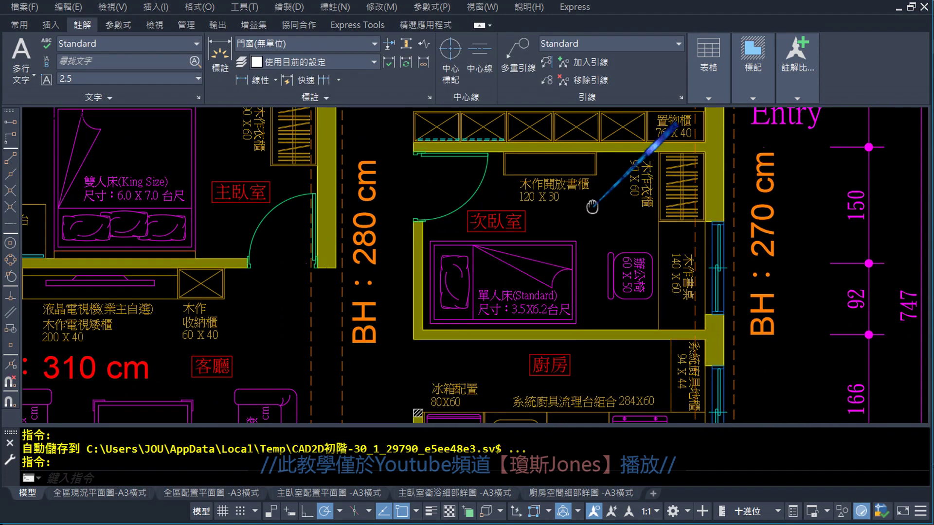
pyautogui.moveTo(584, 238); pyautogui.dragTo(574, 299, button='middle')
pyautogui.scroll(-3, 640, 271)
pyautogui.scroll(-3, 640, 271)
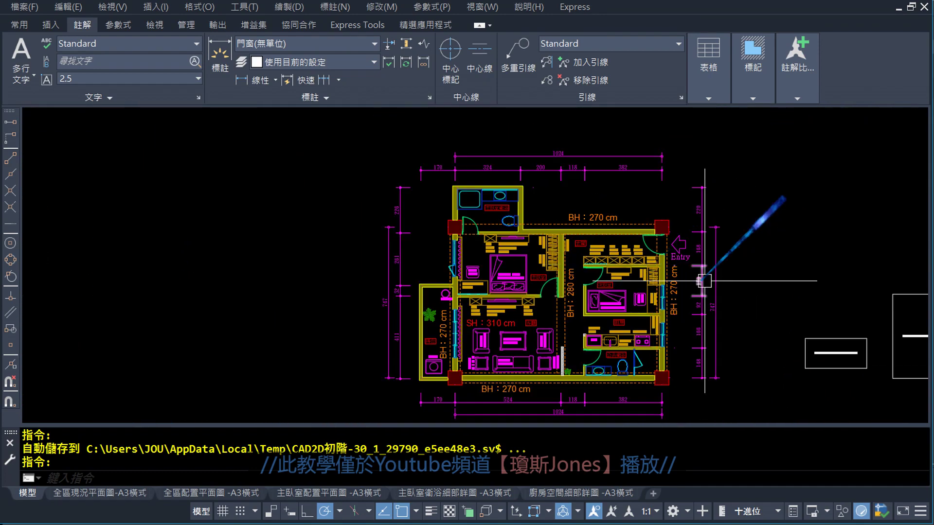
pyautogui.middleClick(640, 271)
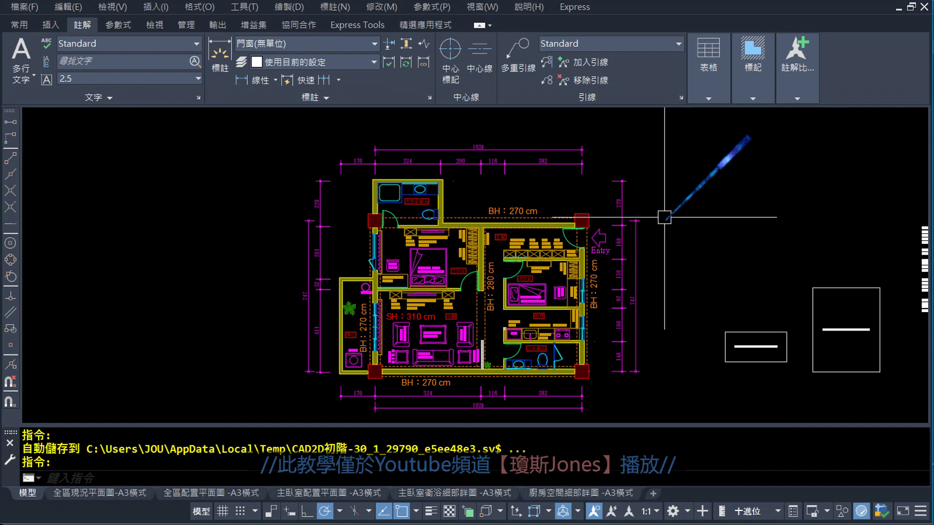
pyautogui.scroll(4, 598, 233)
pyautogui.scroll(3, 567, 246)
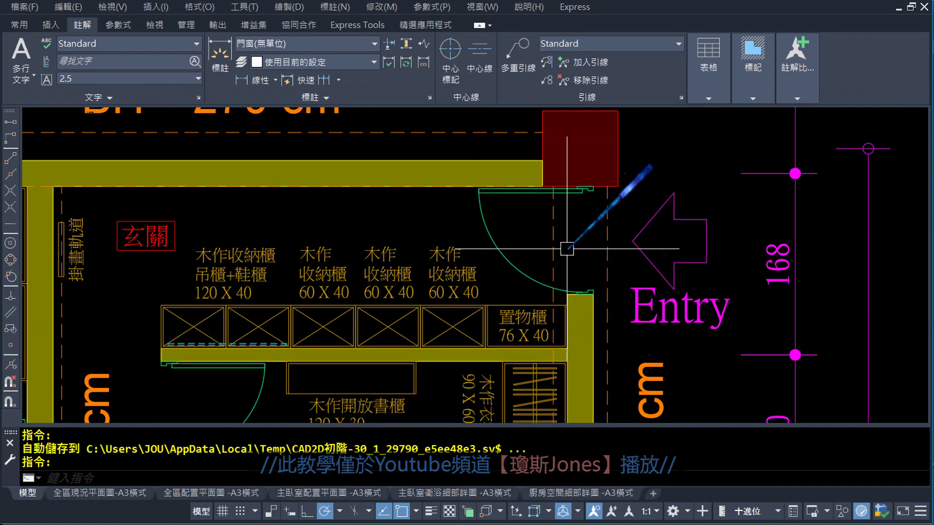
pyautogui.scroll(2, 571, 229)
pyautogui.scroll(1, 559, 238)
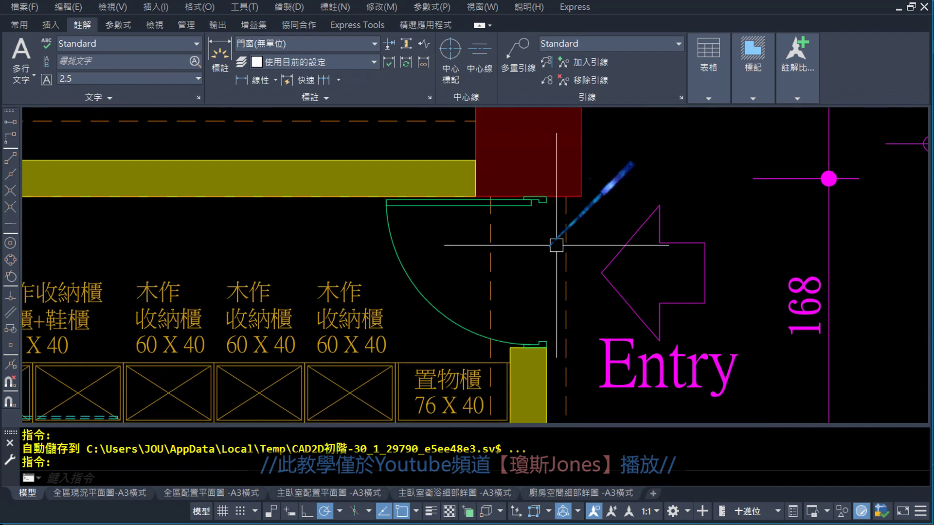
# Measure the entry door opening between its jambs with DIMLINEAR, reading 100.
pyautogui.click(19, 25)
pyautogui.click(318, 44)
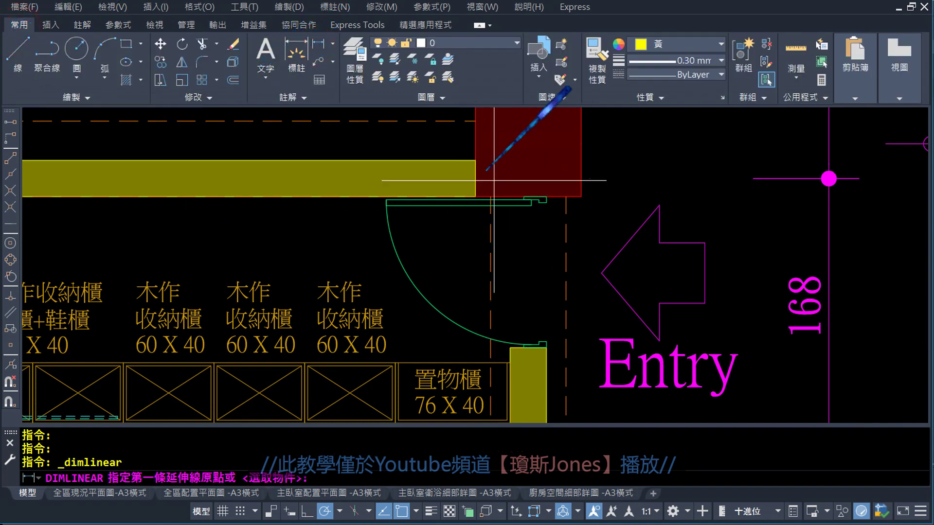
pyautogui.scroll(2, 569, 233)
pyautogui.click(538, 184)
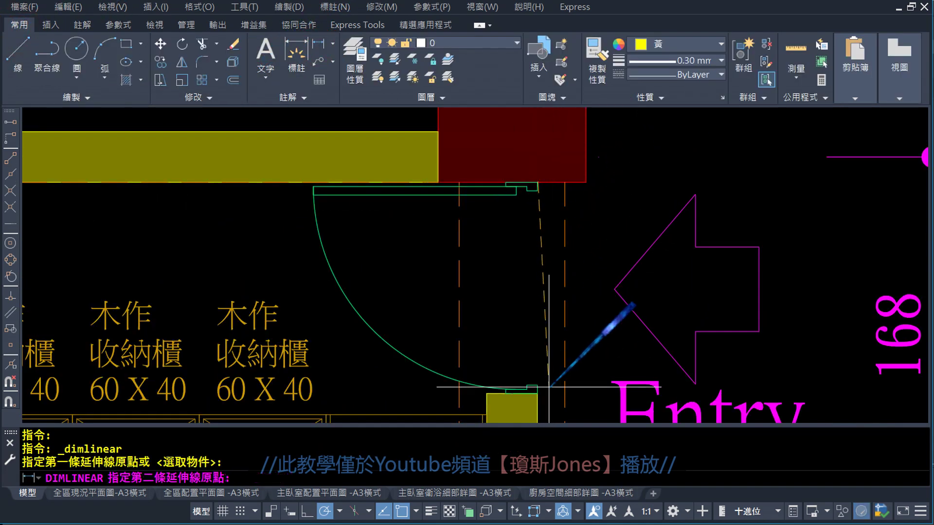
pyautogui.click(543, 387)
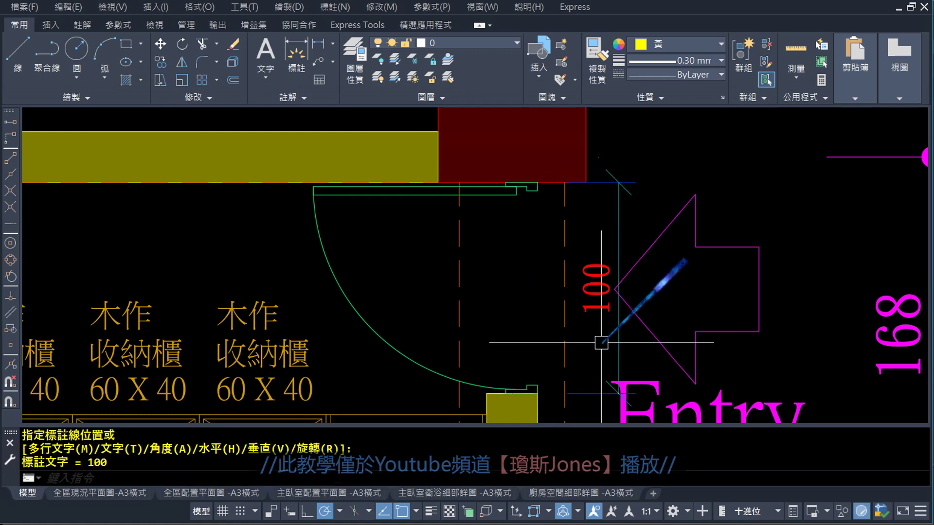
pyautogui.moveTo(681, 186); pyautogui.dragTo(611, 175)
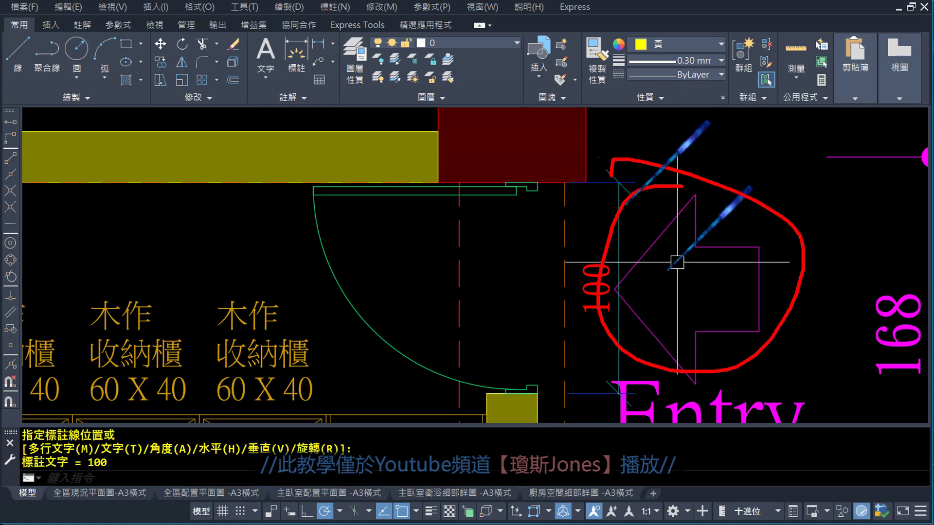
pyautogui.moveTo(637, 226); pyautogui.dragTo(642, 321)
pyautogui.moveTo(729, 231); pyautogui.dragTo(730, 321)
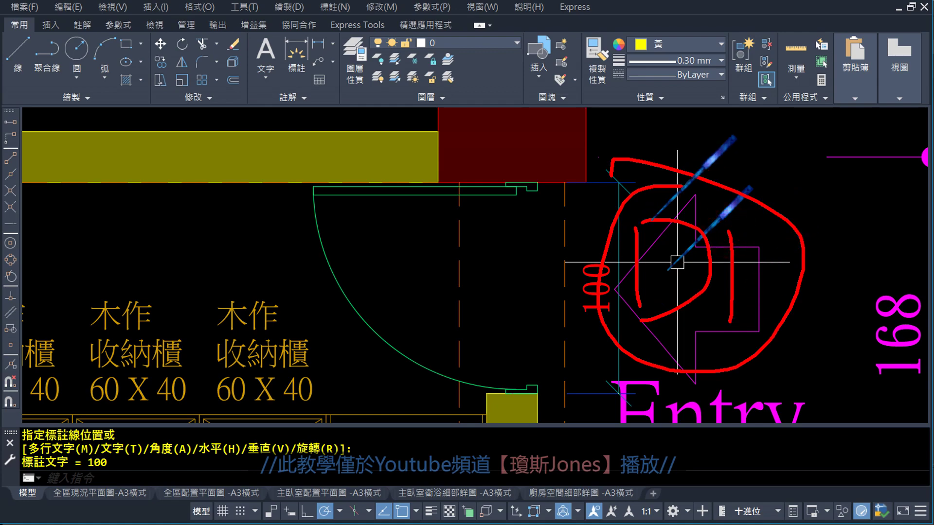
pyautogui.scroll(-1, 656, 287)
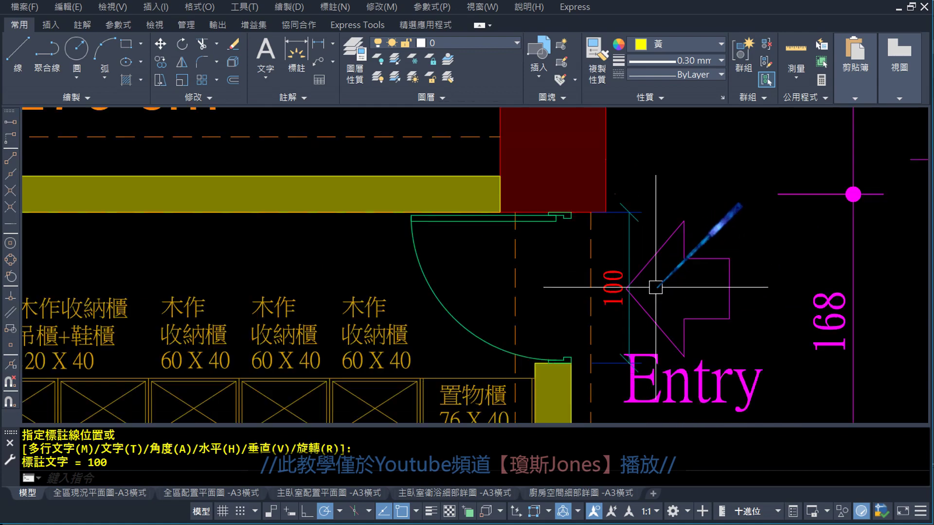
pyautogui.scroll(-3, 656, 288)
pyautogui.scroll(-2, 661, 267)
pyautogui.scroll(-2, 656, 253)
# Bring the 100-wide door elevation drawings into view.
pyautogui.scroll(-1, 632, 263)
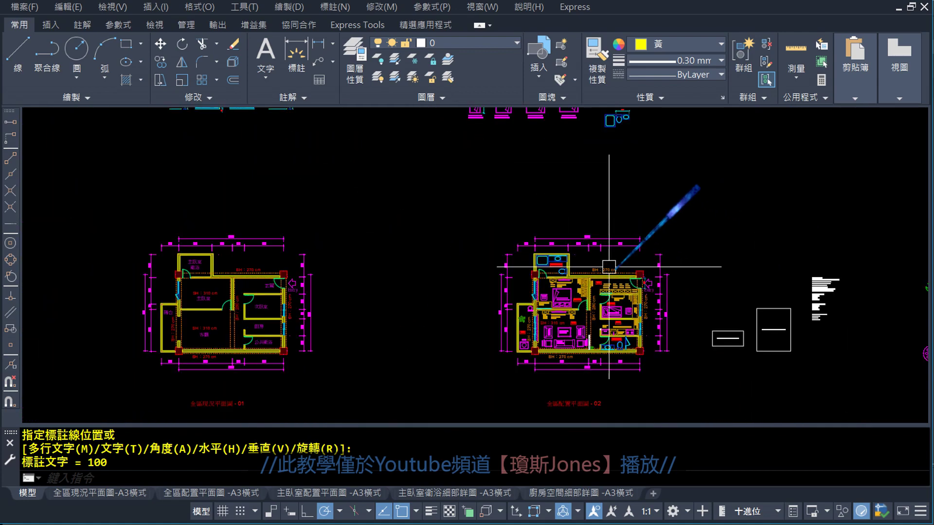
pyautogui.moveTo(608, 267); pyautogui.dragTo(705, 392, button='middle')
pyautogui.scroll(2, 409, 253)
pyautogui.scroll(2, 386, 215)
pyautogui.scroll(1, 464, 176)
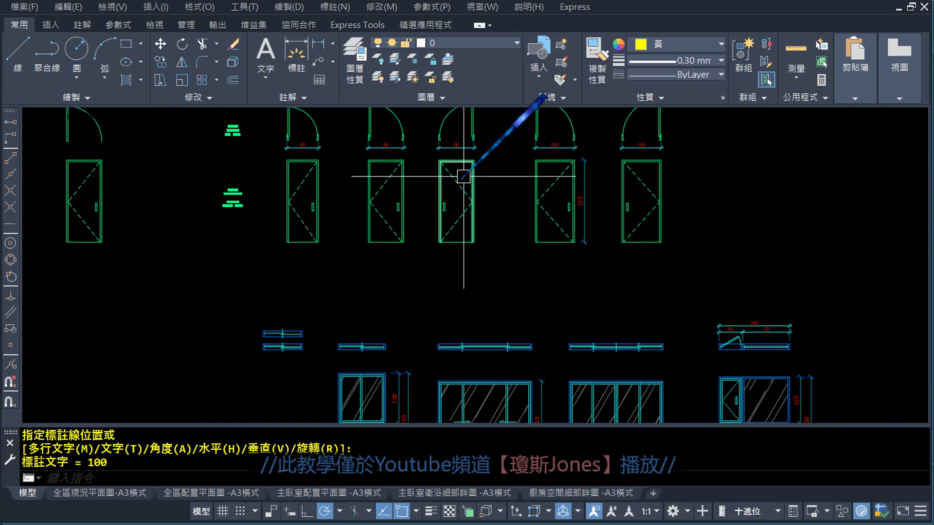
pyautogui.scroll(2, 510, 165)
pyautogui.scroll(1, 486, 211)
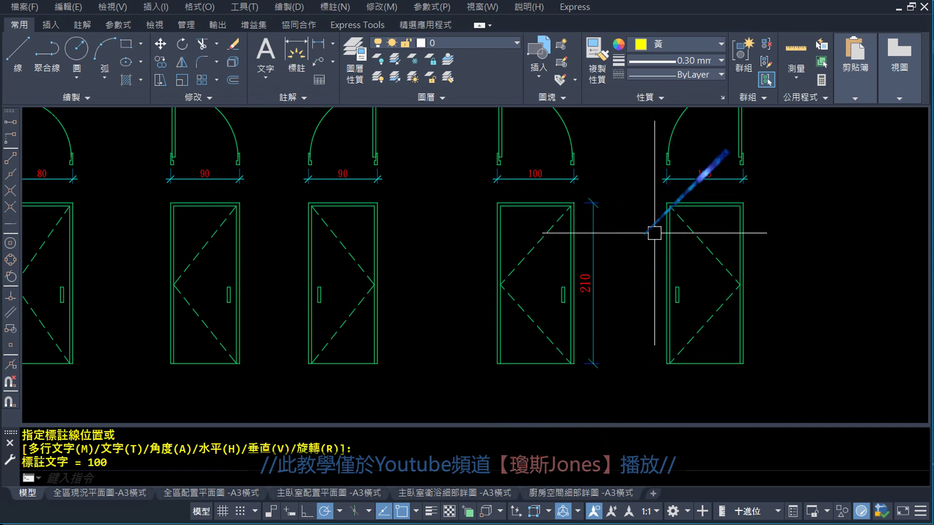
pyautogui.moveTo(713, 245); pyautogui.dragTo(604, 255, button='middle')
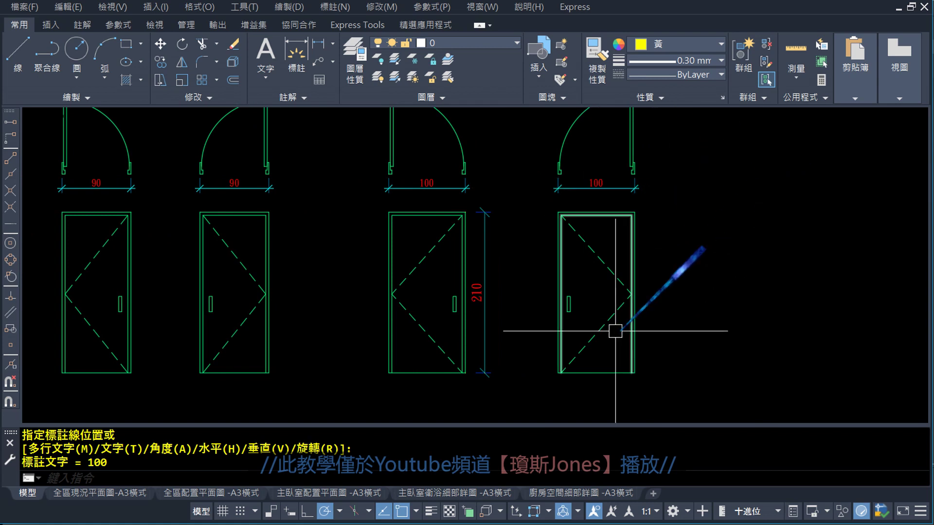
pyautogui.scroll(2, 666, 355)
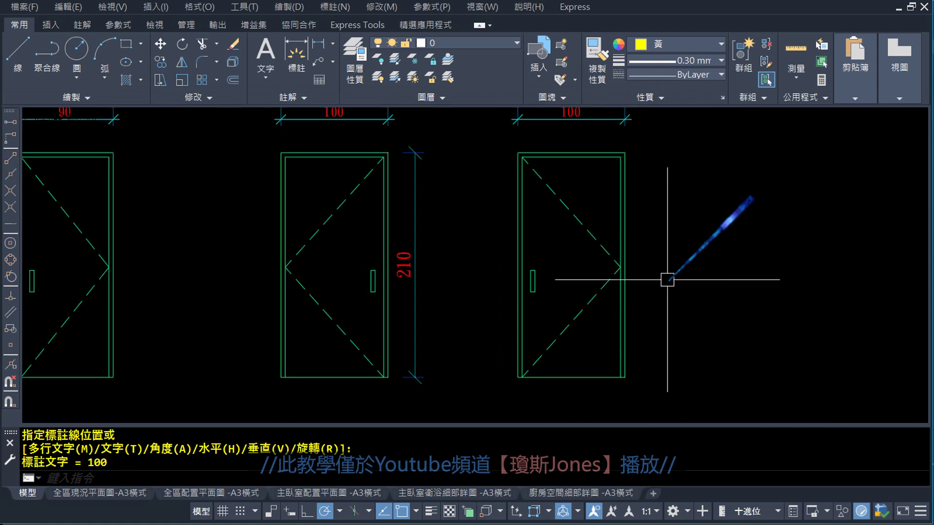
# Place a vertical 210 height dimension to the right of the right-hand door.
pyautogui.click(317, 47)
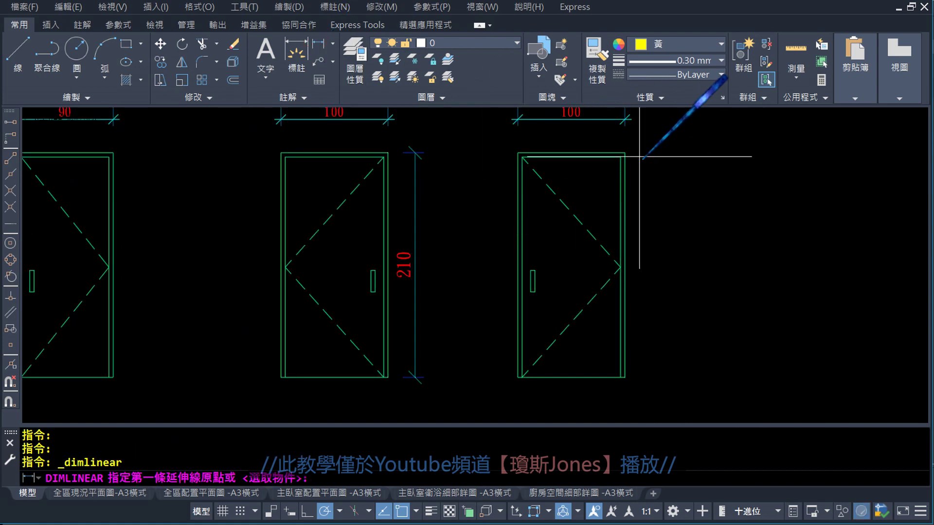
pyautogui.click(626, 154)
pyautogui.click(625, 377)
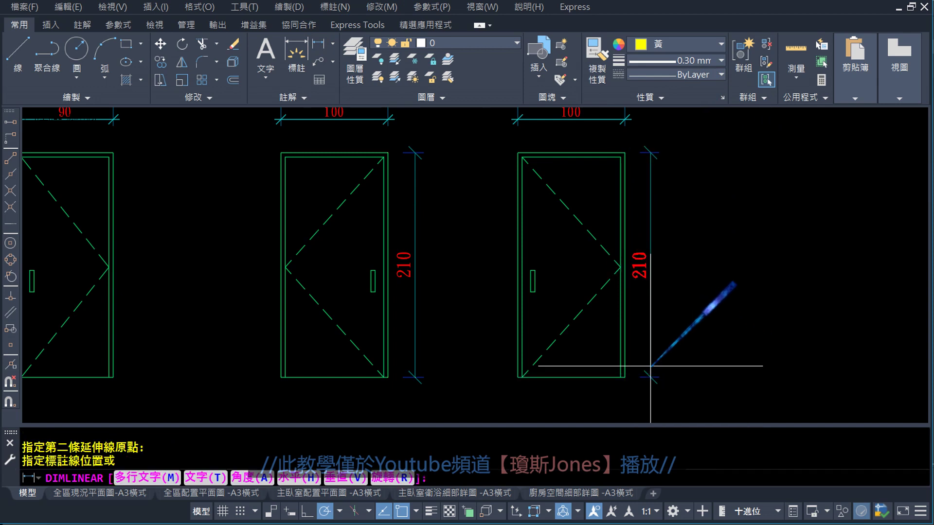
pyautogui.click(656, 375)
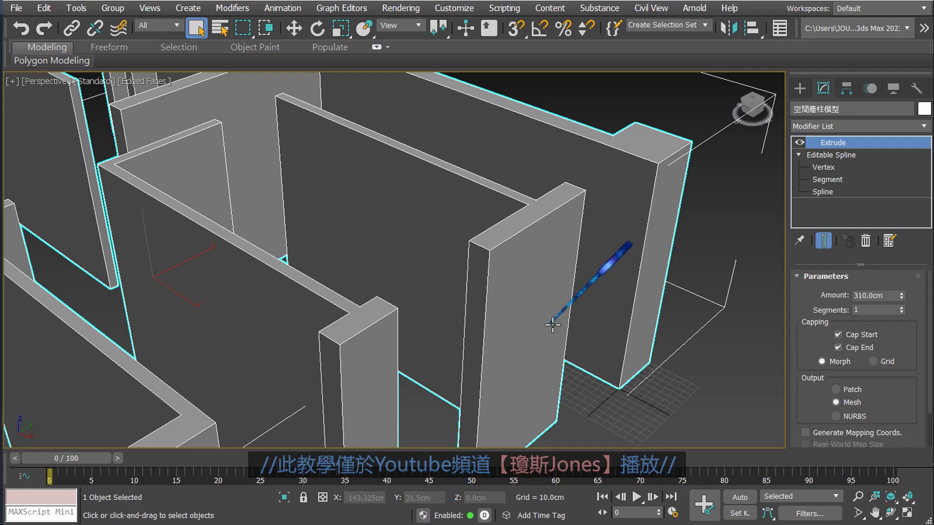
pyautogui.press('z')
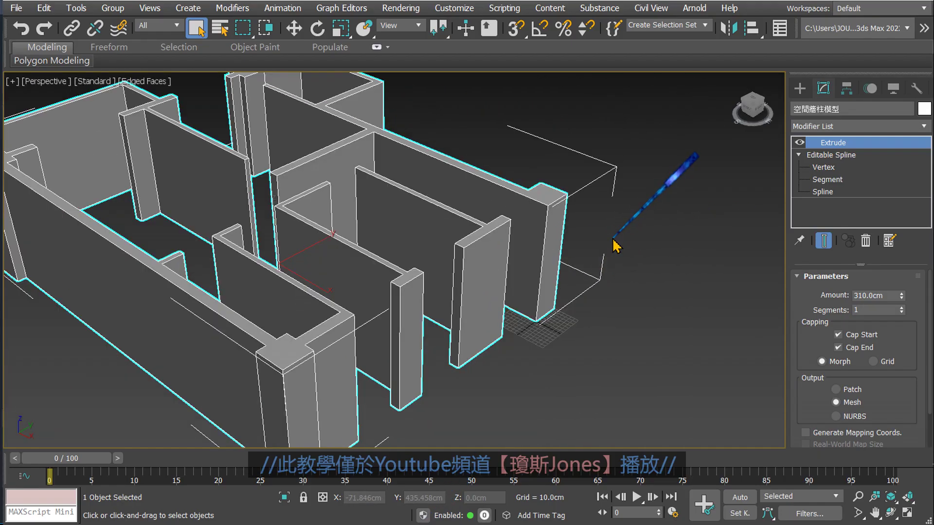
pyautogui.click(752, 103)
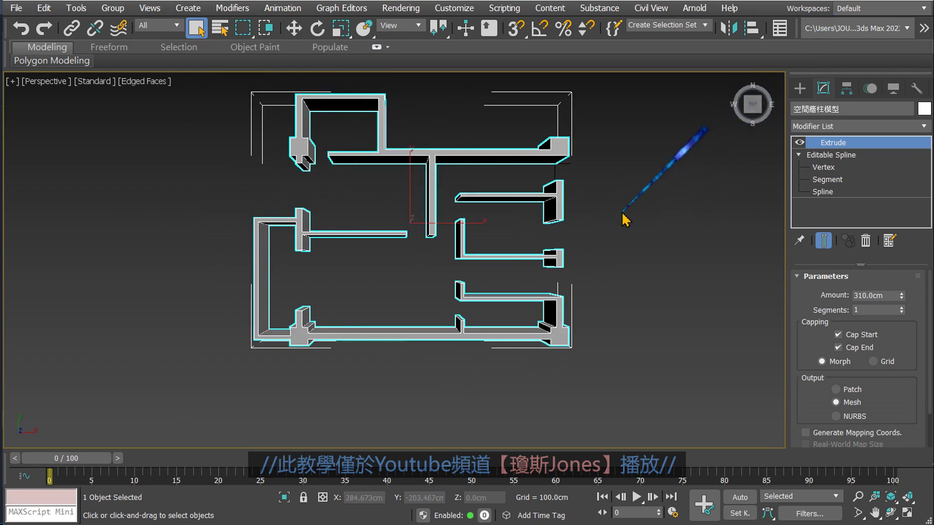
pyautogui.moveTo(635, 149); pyautogui.dragTo(638, 194)
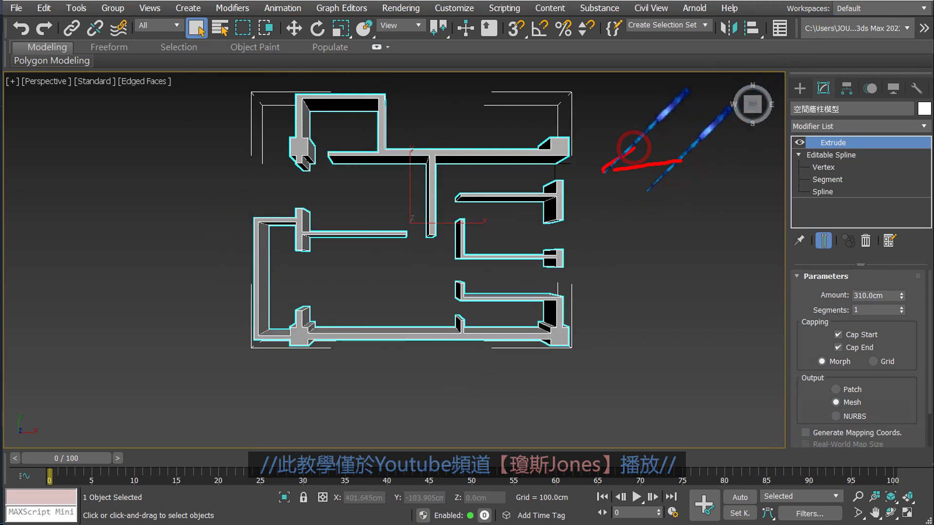
pyautogui.moveTo(559, 146); pyautogui.dragTo(588, 182)
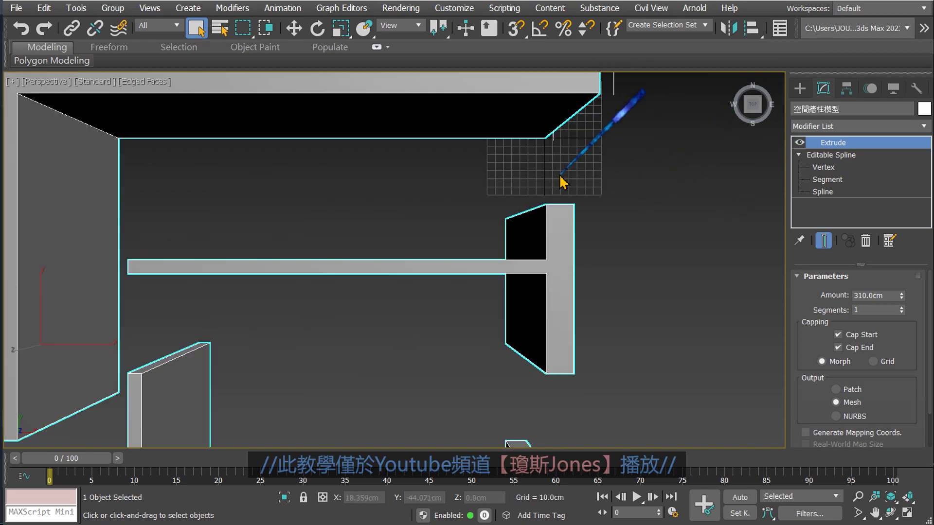
pyautogui.scroll(5, 550, 155)
pyautogui.moveTo(615, 238)
pyautogui.mouseDown(button='middle')
pyautogui.moveTo(616, 267)
pyautogui.moveTo(564, 282)
pyautogui.mouseUp(button='middle')
pyautogui.scroll(-4, 564, 282)
pyautogui.scroll(2, 577, 304)
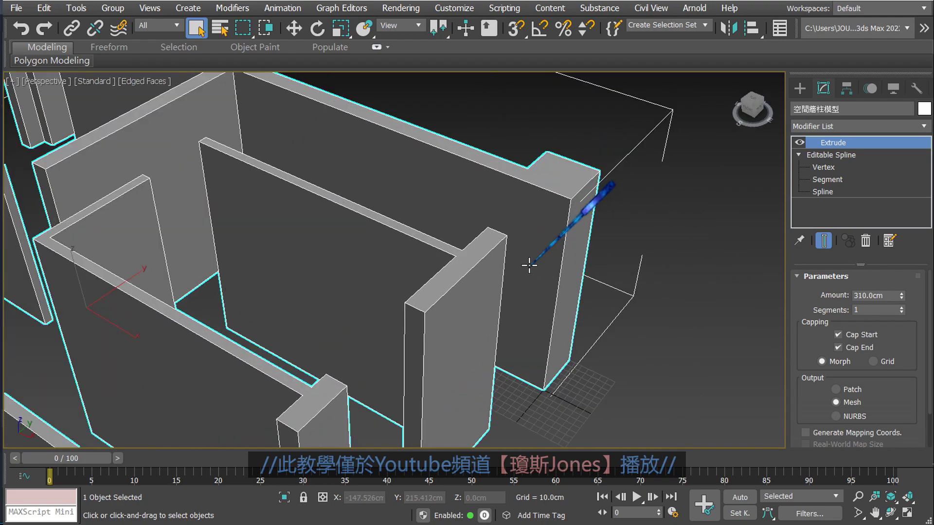
pyautogui.scroll(2, 509, 226)
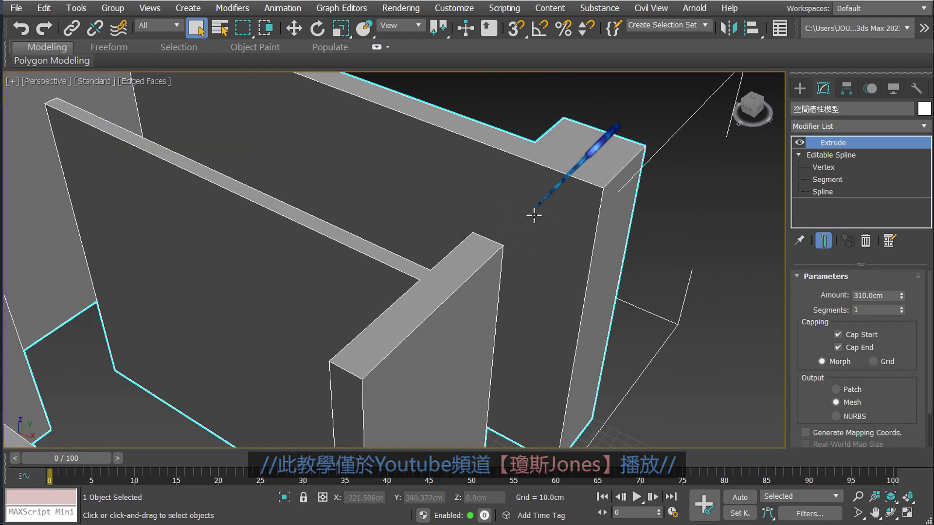
pyautogui.moveTo(507, 260); pyautogui.dragTo(520, 210, button='middle')
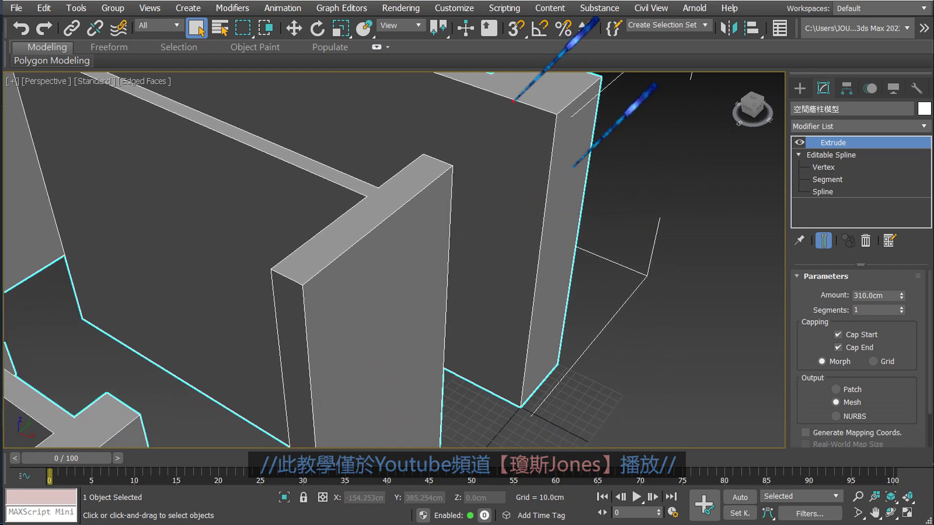
pyautogui.moveTo(513, 101); pyautogui.dragTo(502, 187)
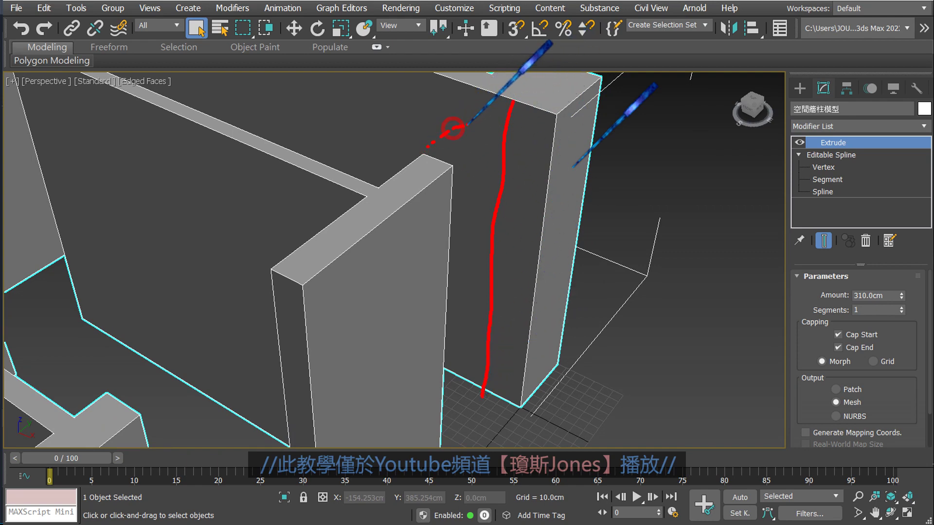
pyautogui.moveTo(481, 104); pyautogui.dragTo(499, 129)
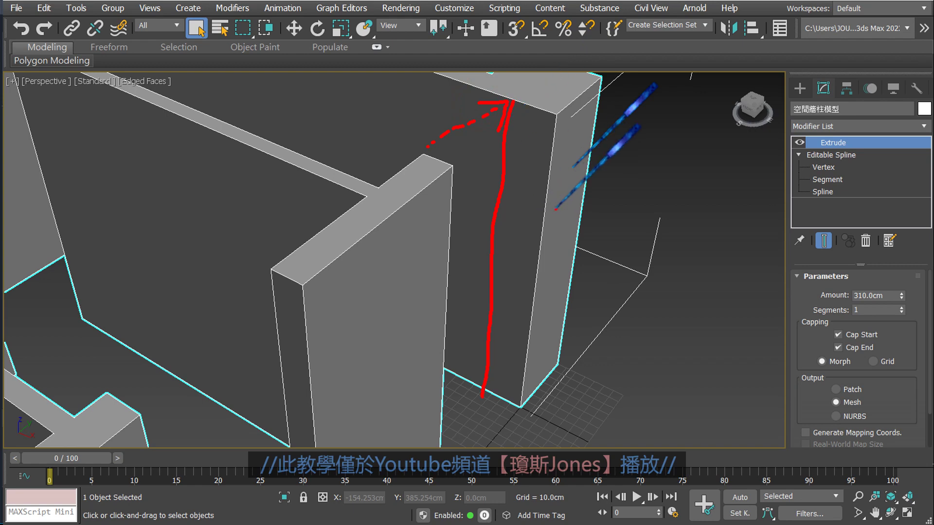
pyautogui.keyDown('alt'); pyautogui.moveTo(701, 199); pyautogui.dragTo(688, 223, button='middle'); pyautogui.keyUp('alt')
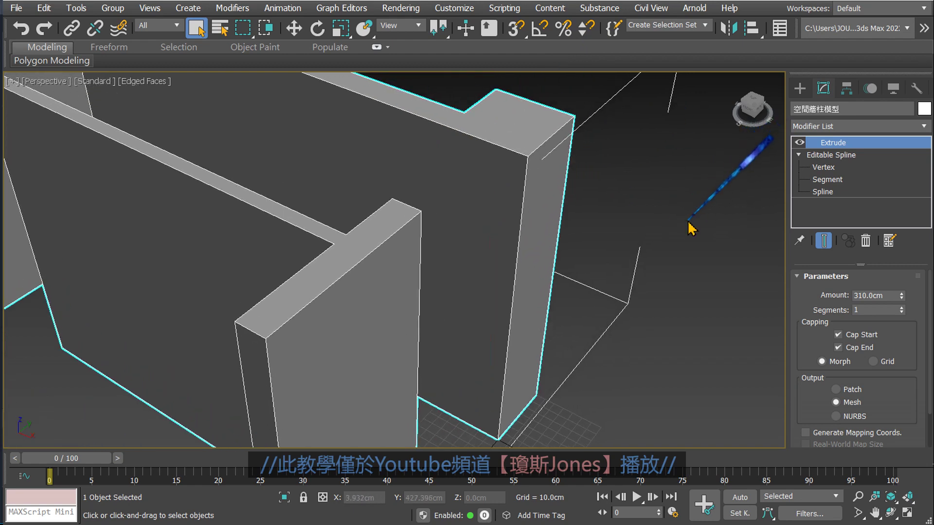
pyautogui.click(834, 156)
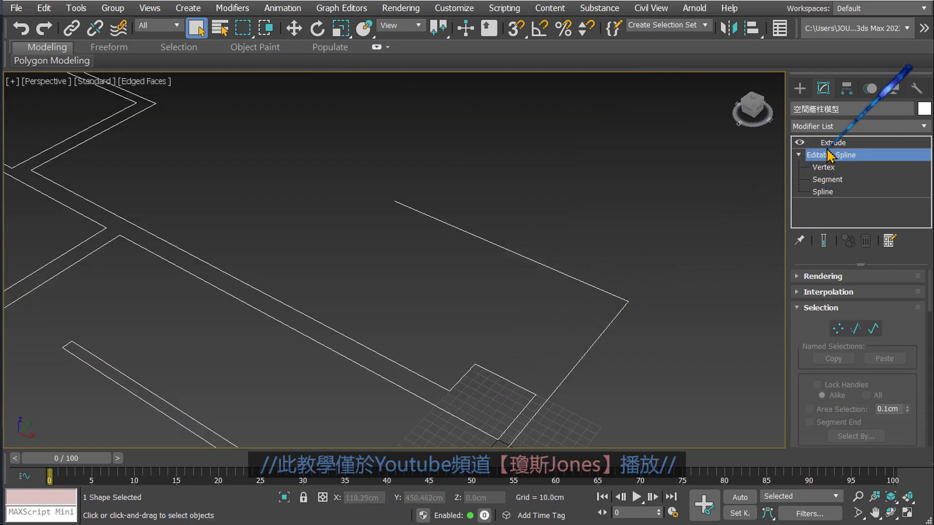
pyautogui.click(830, 143)
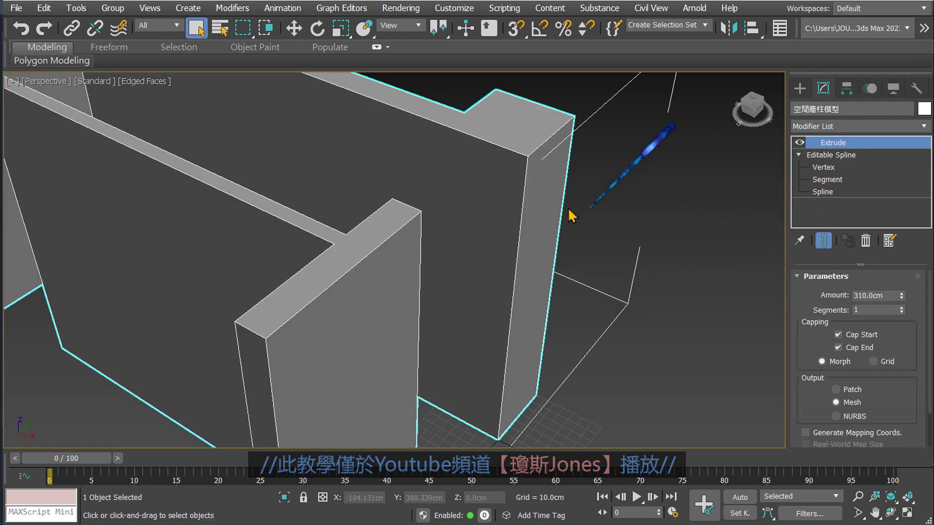
pyautogui.scroll(5, 553, 207)
pyautogui.scroll(-5, 562, 214)
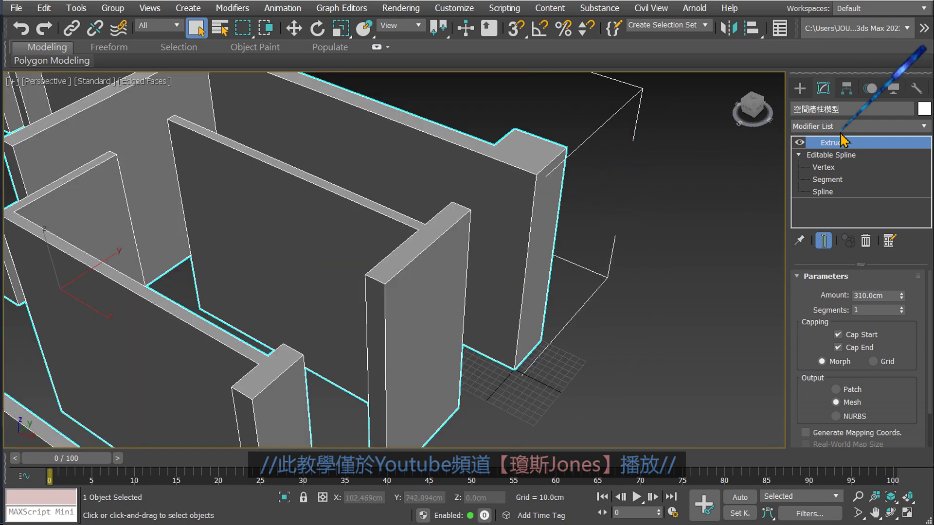
pyautogui.scroll(-2, 603, 209)
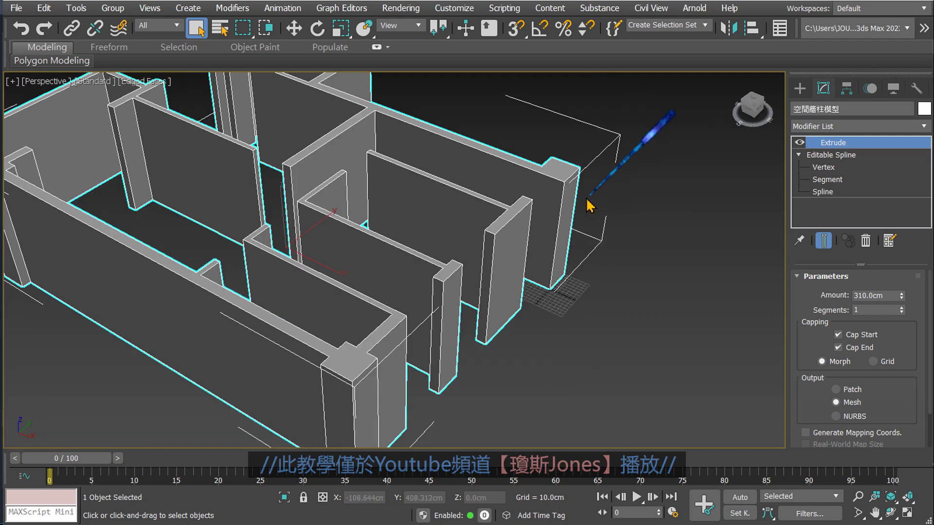
pyautogui.scroll(-2, 596, 204)
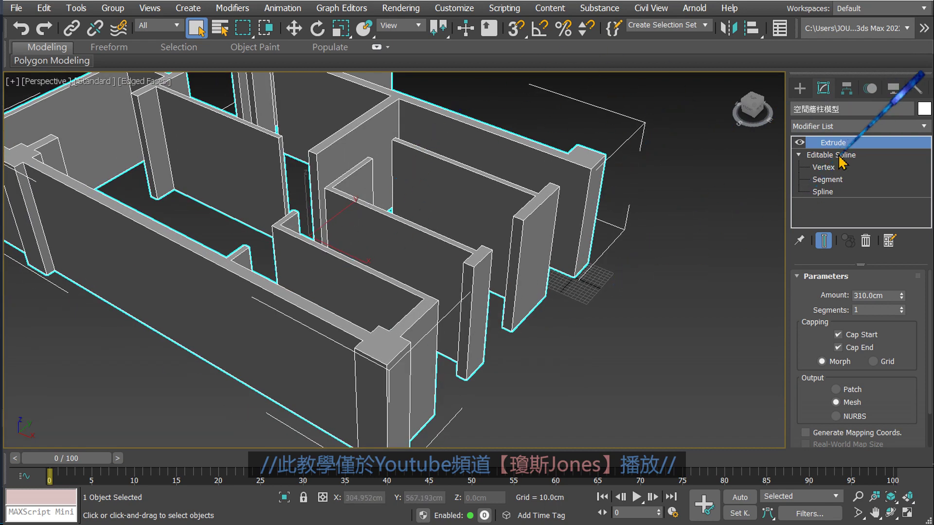
pyautogui.click(822, 155)
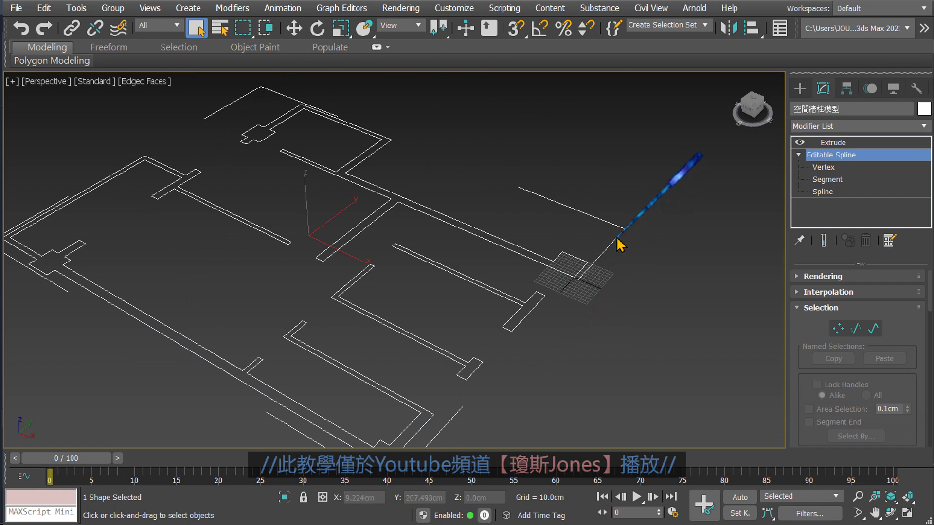
pyautogui.click(831, 142)
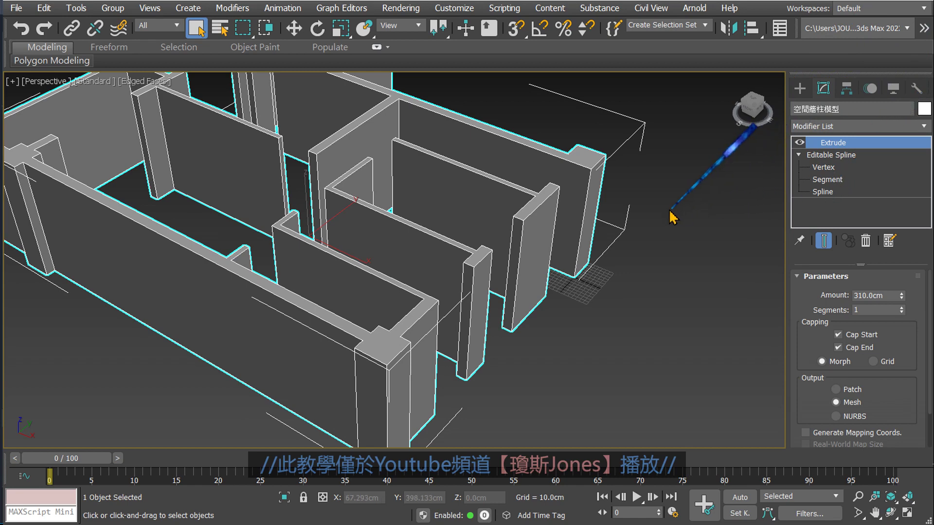
pyautogui.moveTo(668, 208); pyautogui.dragTo(683, 209, button='middle')
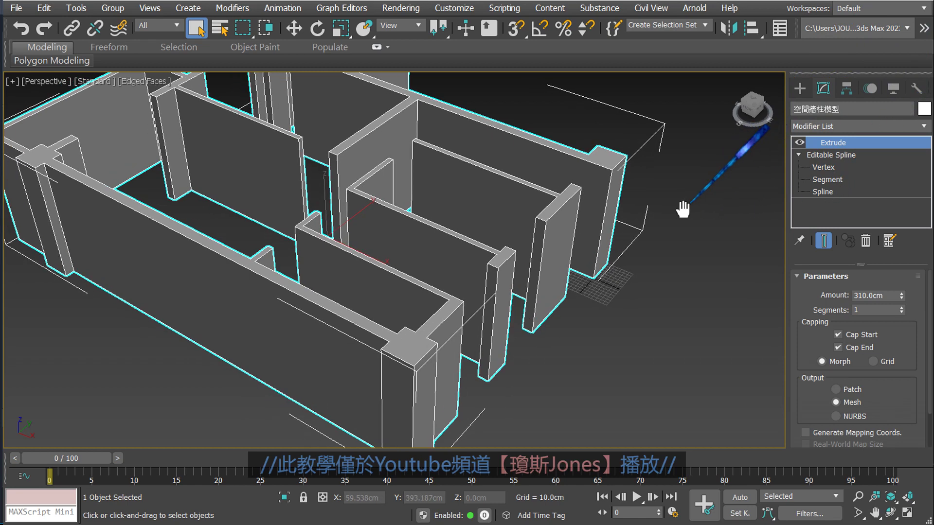
# Convert the extruded walls to Editable Poly and switch to Edge sub-object level.
pyautogui.rightClick(548, 155)
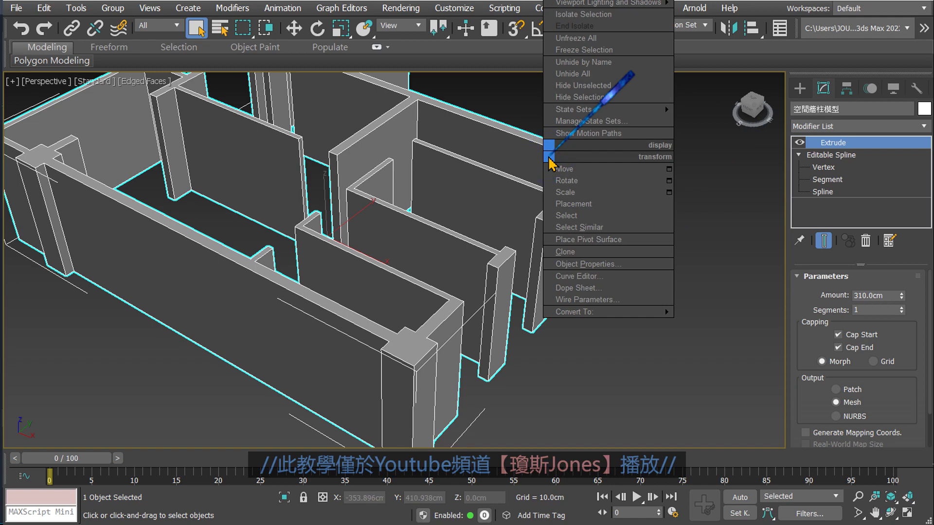
pyautogui.moveTo(599, 311)
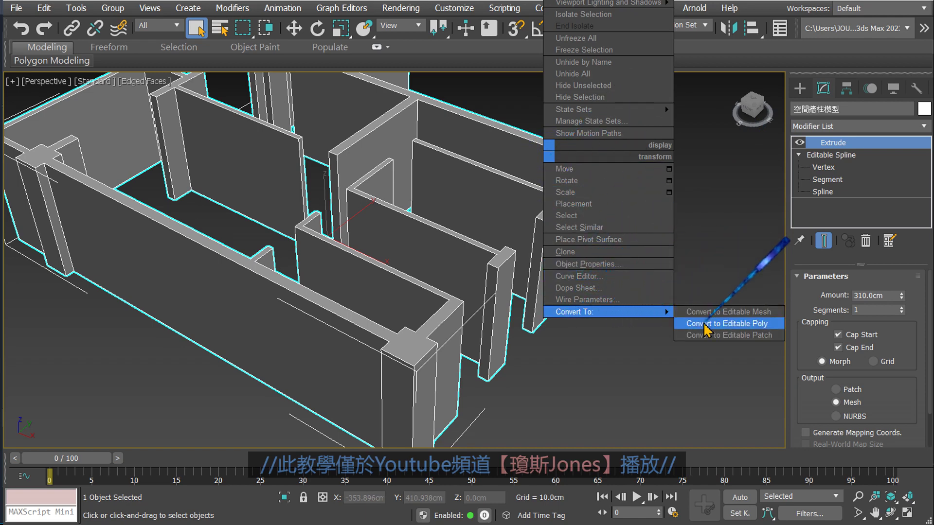
pyautogui.click(744, 328)
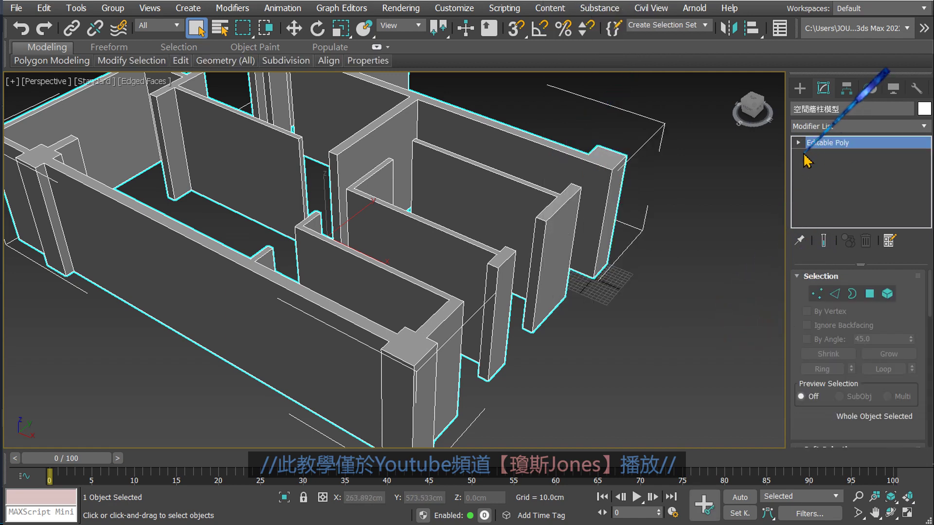
pyautogui.scroll(2, 657, 209)
pyautogui.scroll(3, 608, 214)
pyautogui.scroll(2, 605, 209)
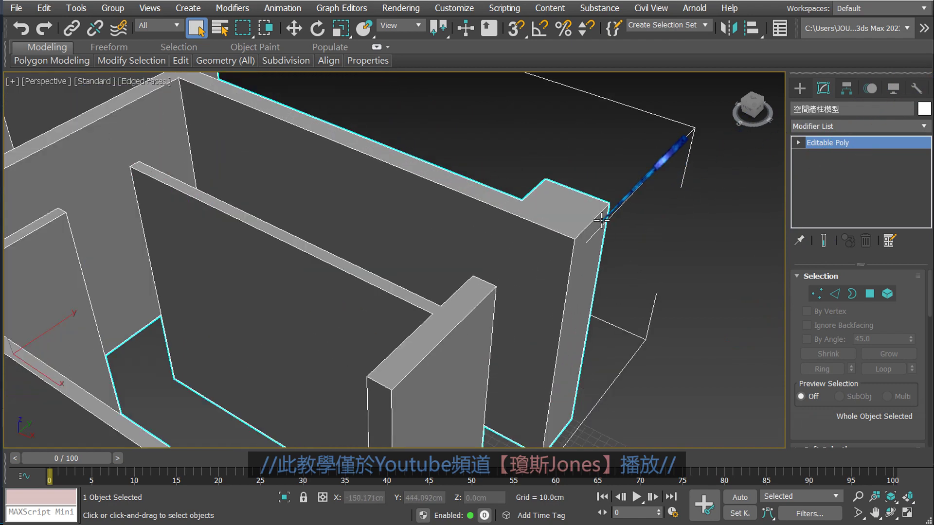
pyautogui.scroll(2, 671, 214)
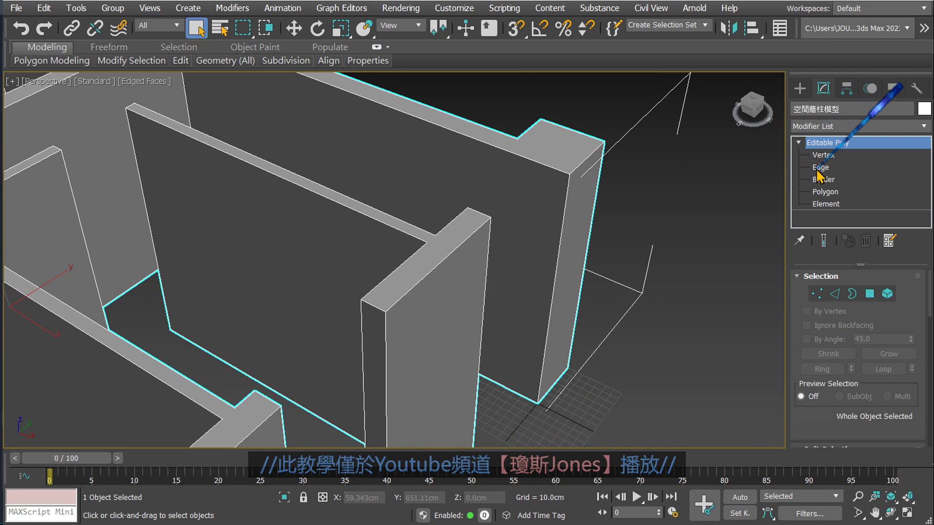
pyautogui.click(821, 167)
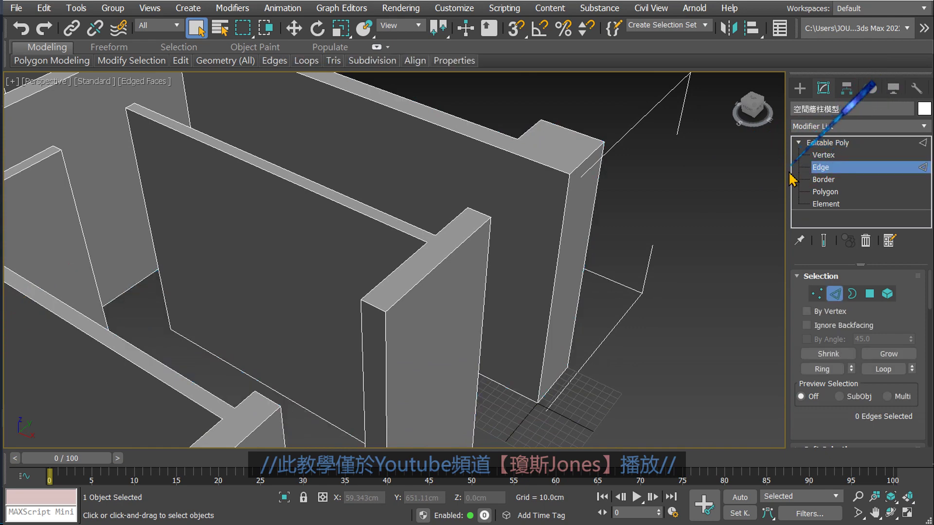
pyautogui.moveTo(743, 222); pyautogui.dragTo(679, 214, button='middle')
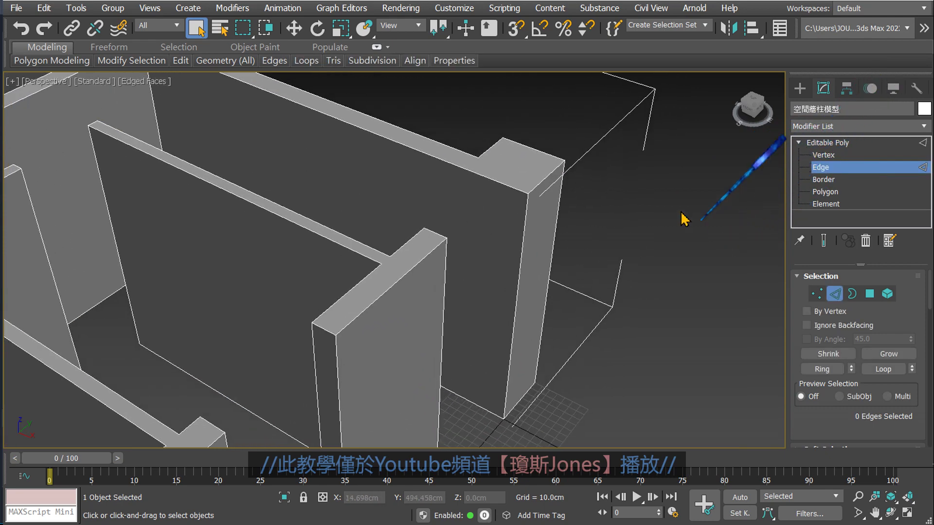
# Connect the wall's top edge with 1 segment and 0 slide, adding one vertical edge.
pyautogui.click(450, 166)
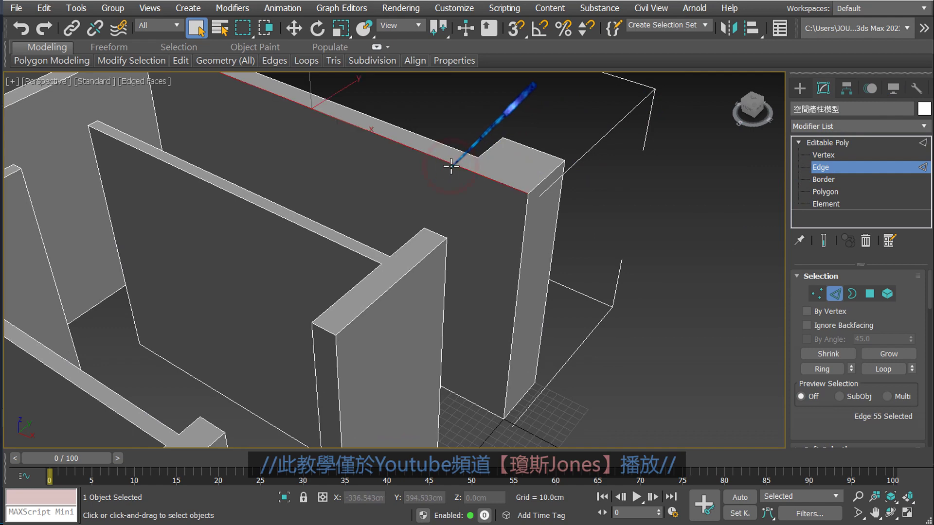
pyautogui.moveTo(455, 192); pyautogui.dragTo(440, 171, button='middle')
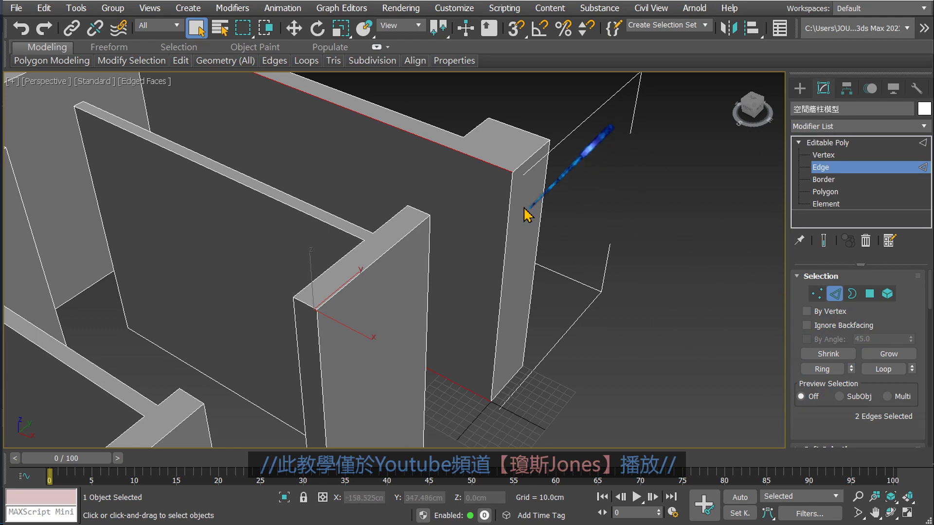
pyautogui.rightClick(488, 168)
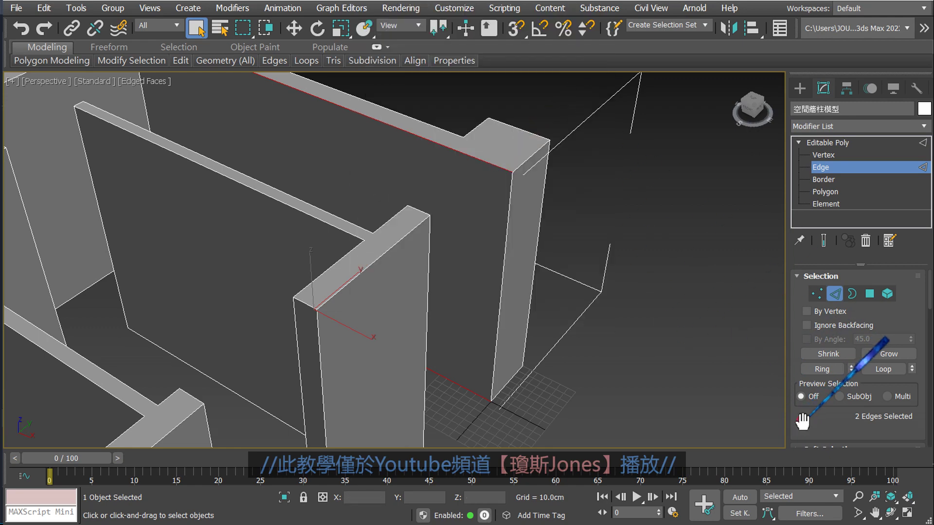
pyautogui.moveTo(804, 413); pyautogui.dragTo(778, 177)
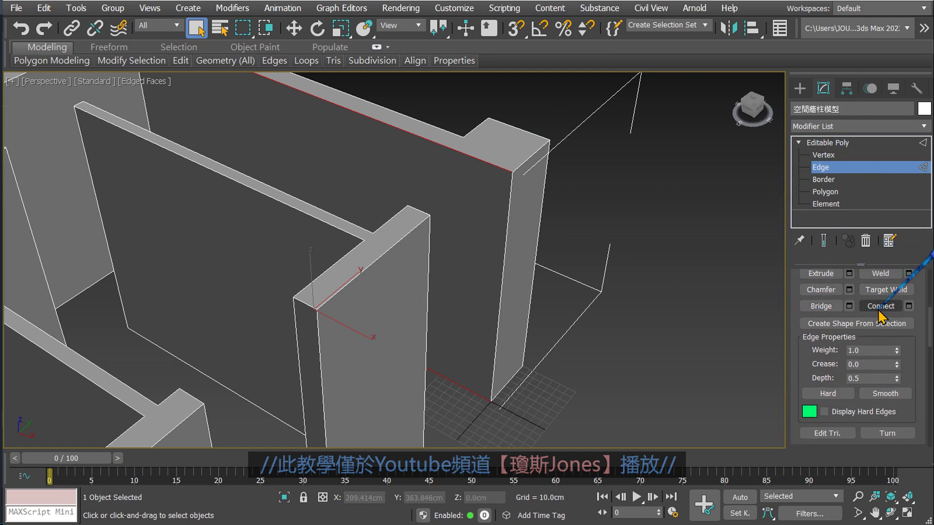
pyautogui.click(908, 307)
pyautogui.moveTo(414, 238)
pyautogui.mouseDown()
pyautogui.moveTo(631, 186)
pyautogui.moveTo(667, 163)
pyautogui.mouseUp()
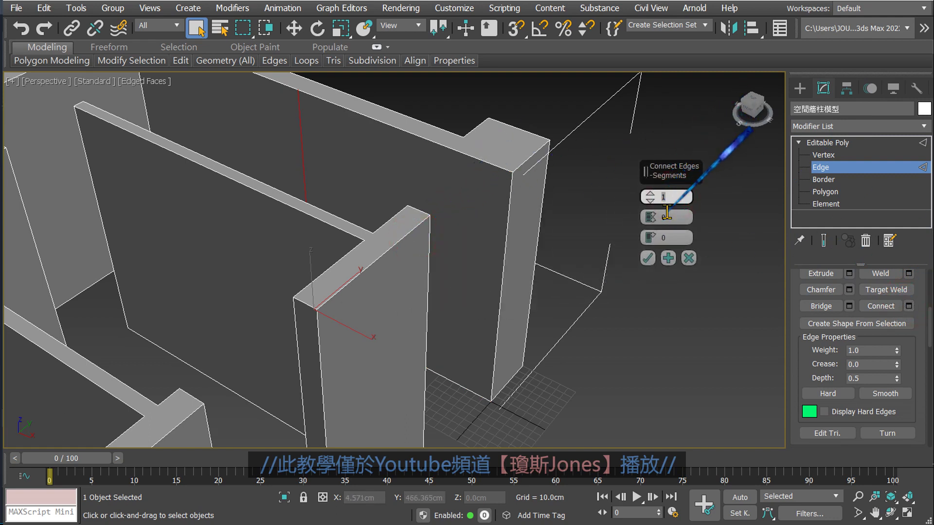
pyautogui.click(660, 238)
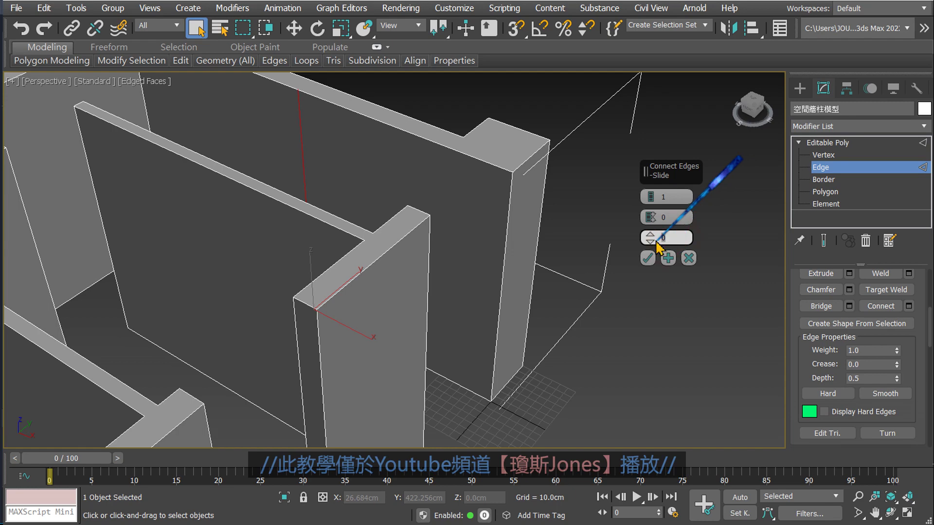
pyautogui.click(649, 258)
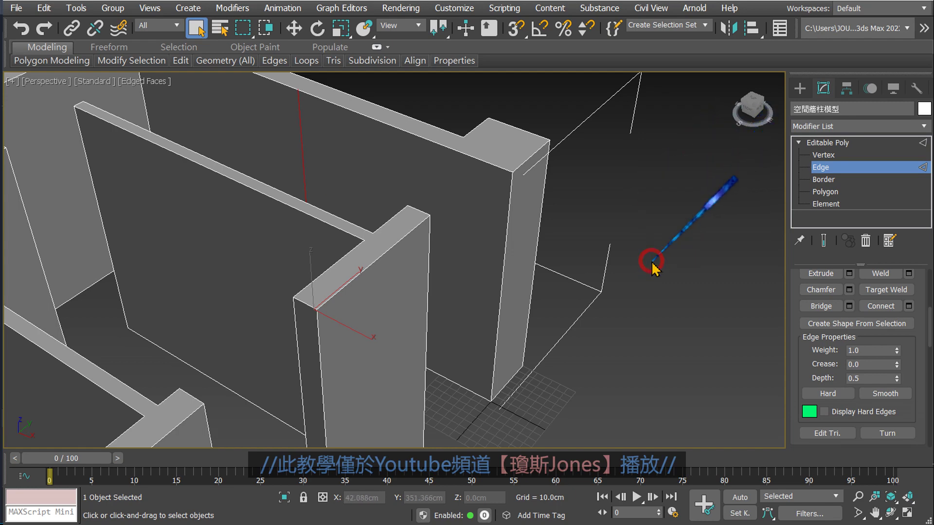
# Zoom and orbit in on the wall to inspect the new vertical edge.
pyautogui.scroll(2, 647, 265)
pyautogui.scroll(1, 644, 263)
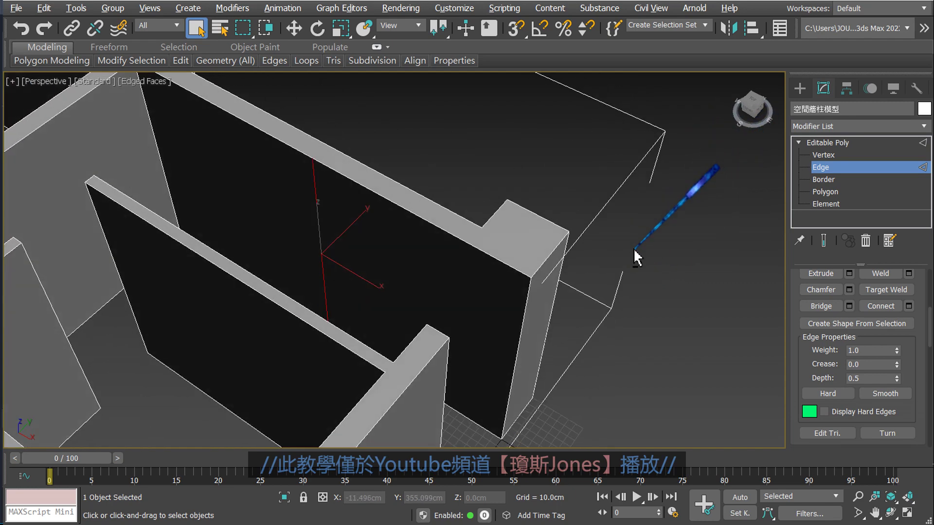
pyautogui.moveTo(315, 165); pyautogui.dragTo(314, 363)
pyautogui.moveTo(336, 233)
pyautogui.mouseDown()
pyautogui.moveTo(437, 267)
pyautogui.moveTo(406, 293)
pyautogui.mouseUp()
pyautogui.moveTo(479, 256); pyautogui.dragTo(466, 428)
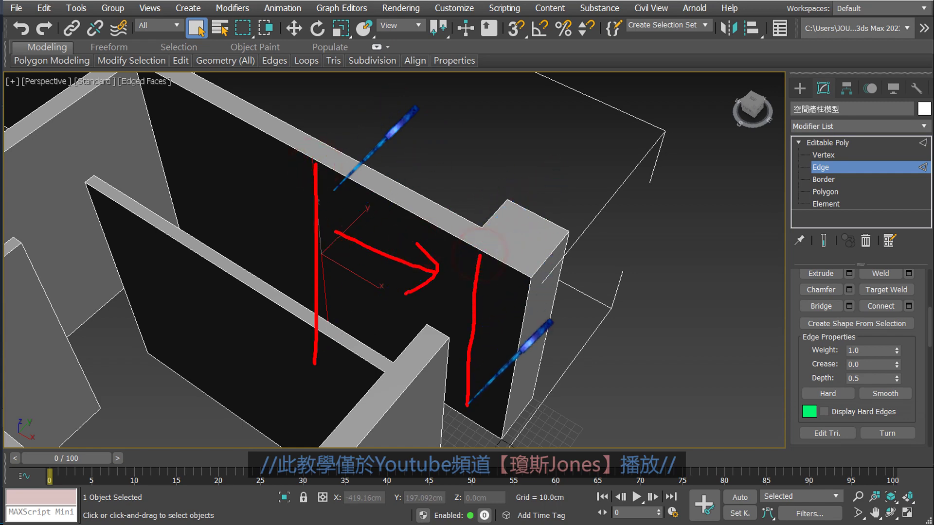
pyautogui.moveTo(434, 317); pyautogui.dragTo(452, 268)
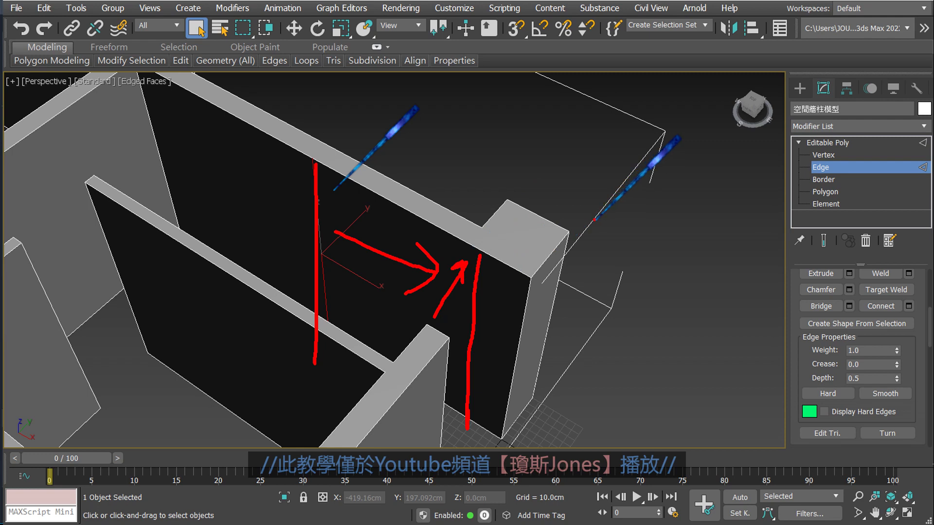
pyautogui.press('Escape')
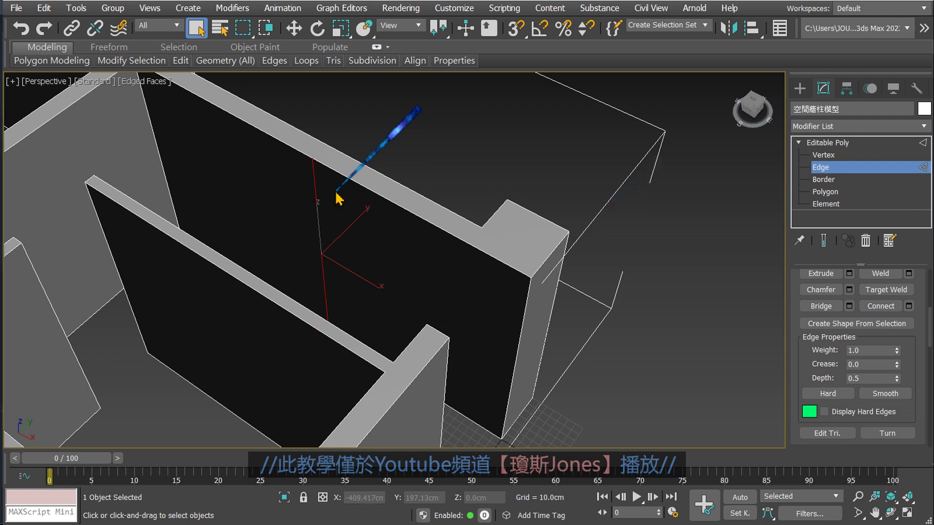
# Show the Axis Constraints toolbar and park it in the viewport.
pyautogui.rightClick(637, 48)
pyautogui.click(614, 43)
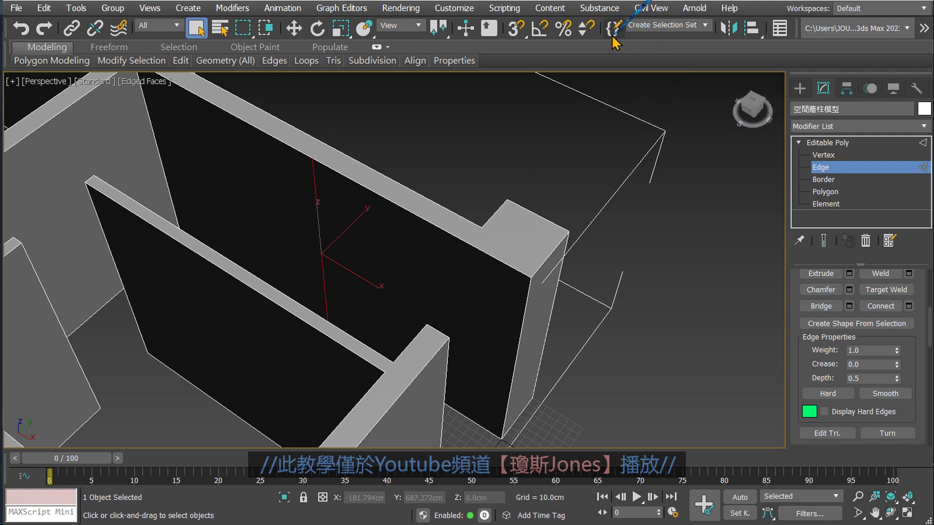
pyautogui.click(758, 22)
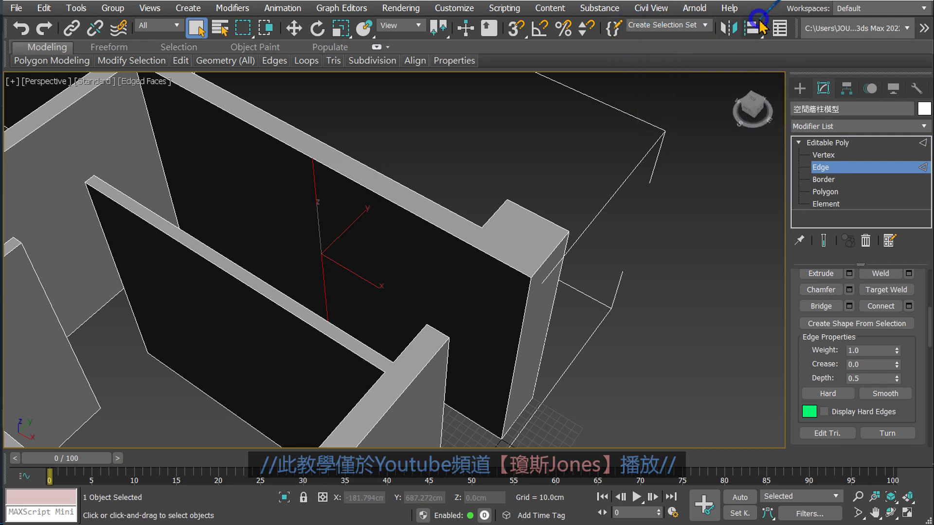
pyautogui.rightClick(797, 22)
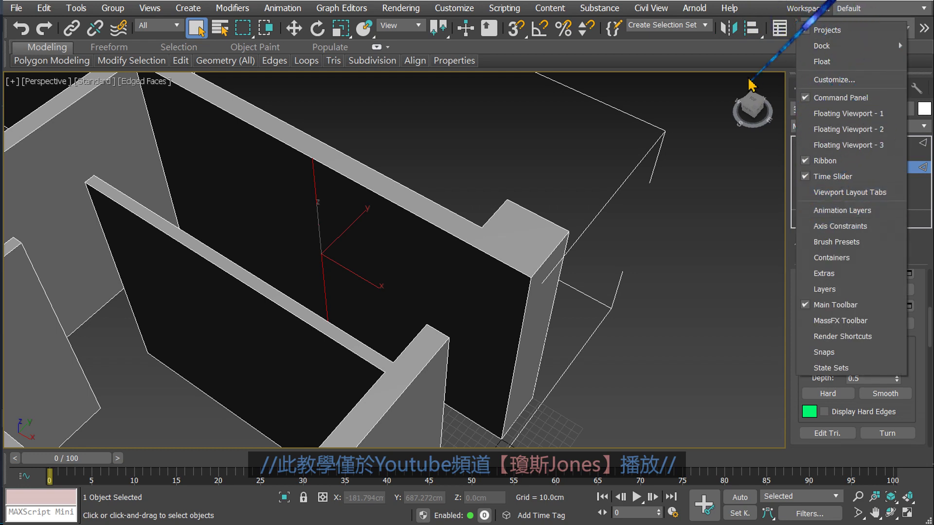
pyautogui.click(745, 49)
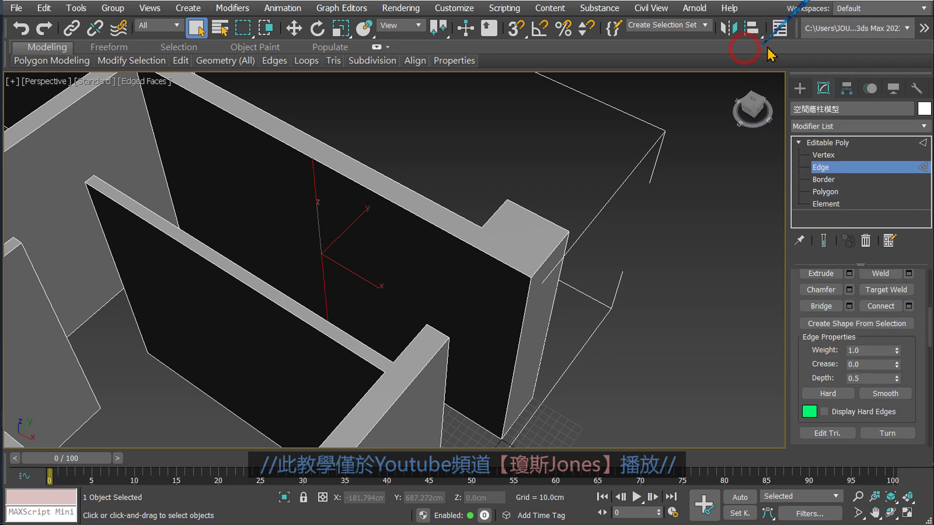
pyautogui.rightClick(796, 35)
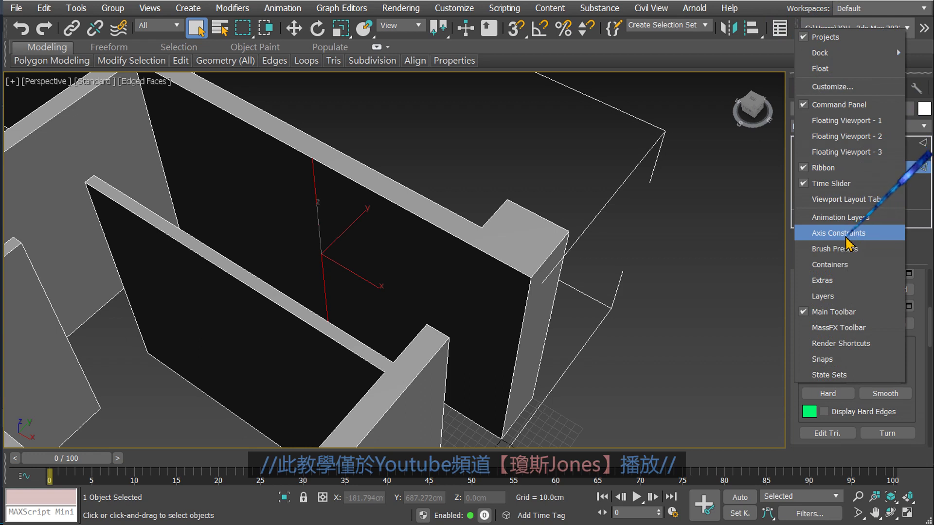
pyautogui.click(847, 234)
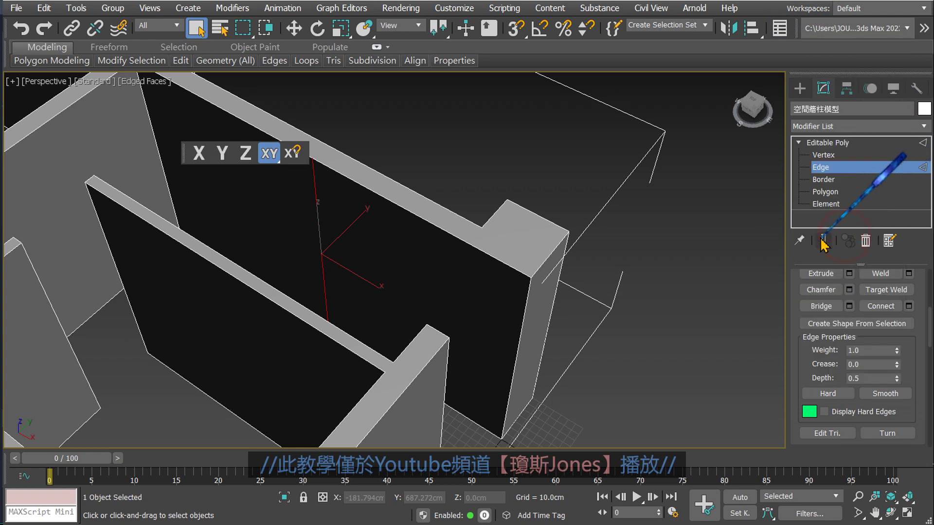
pyautogui.moveTo(181, 153)
pyautogui.mouseDown()
pyautogui.moveTo(540, 125)
pyautogui.moveTo(475, 114)
pyautogui.mouseUp()
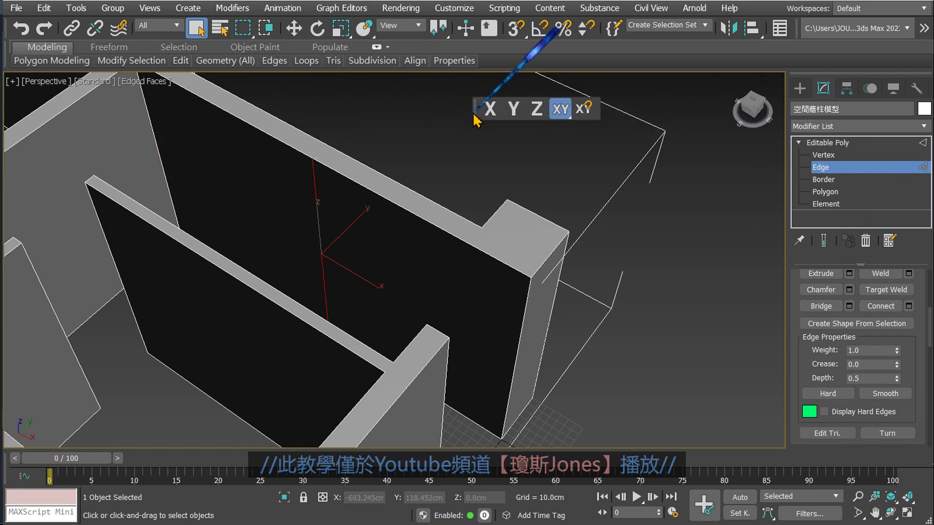
# Activate Select and Move with movement constrained to the X axis.
pyautogui.click(293, 28)
pyautogui.moveTo(397, 272); pyautogui.dragTo(367, 306)
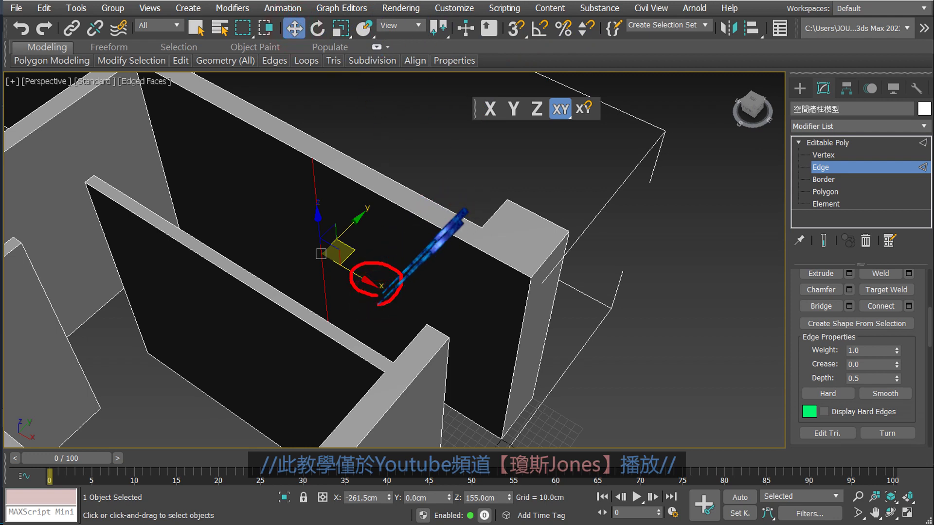
pyautogui.moveTo(416, 276); pyautogui.dragTo(406, 300)
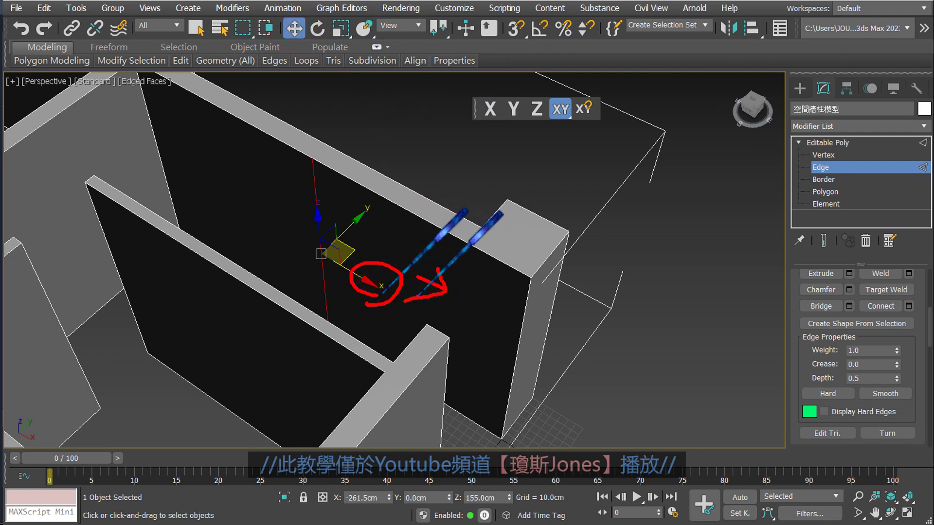
pyautogui.click(491, 111)
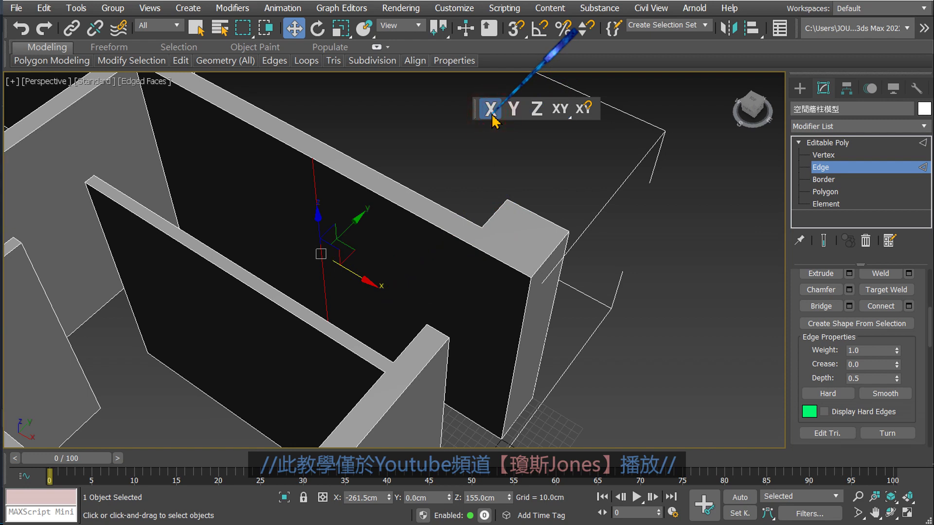
# Switch to Vertex level and turn on 3D Snaps with Vertex snapping.
pyautogui.click(823, 156)
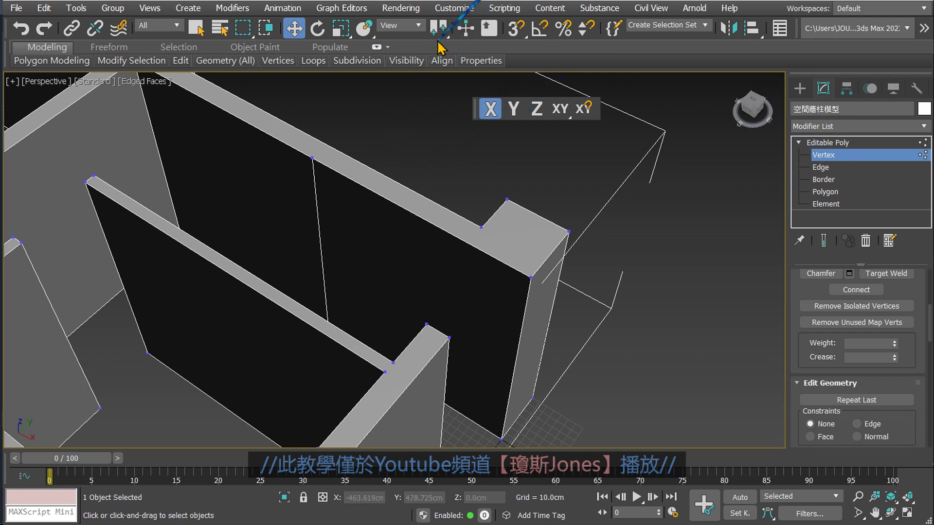
pyautogui.click(516, 30)
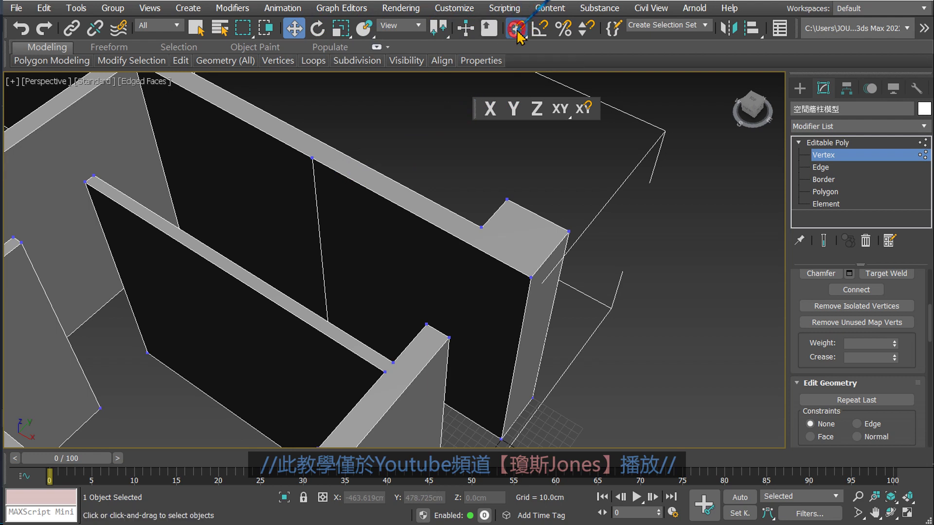
pyautogui.rightClick(517, 34)
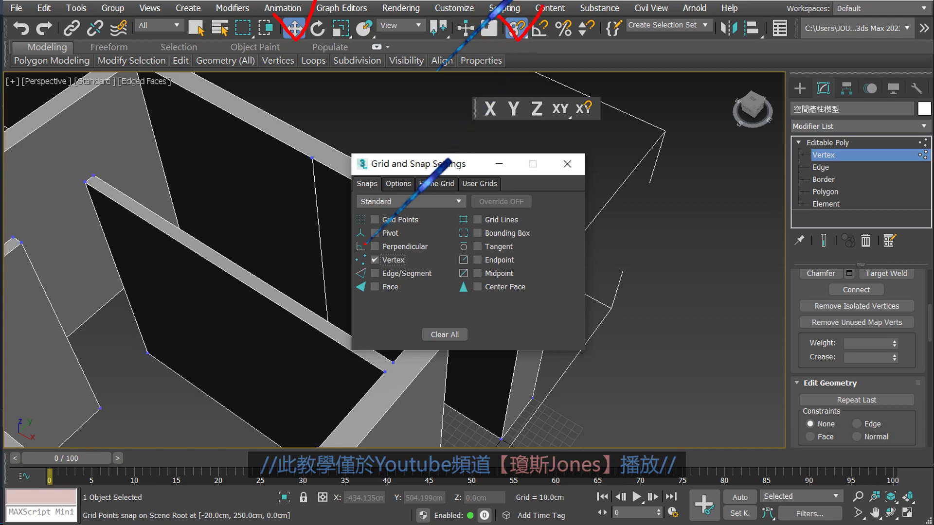
pyautogui.moveTo(346, 253); pyautogui.dragTo(417, 275)
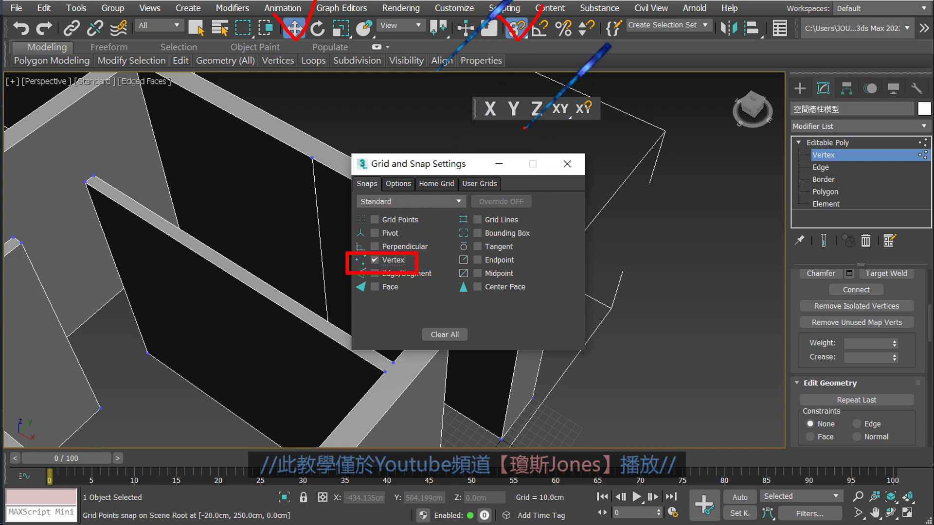
pyautogui.moveTo(464, 96); pyautogui.dragTo(502, 129)
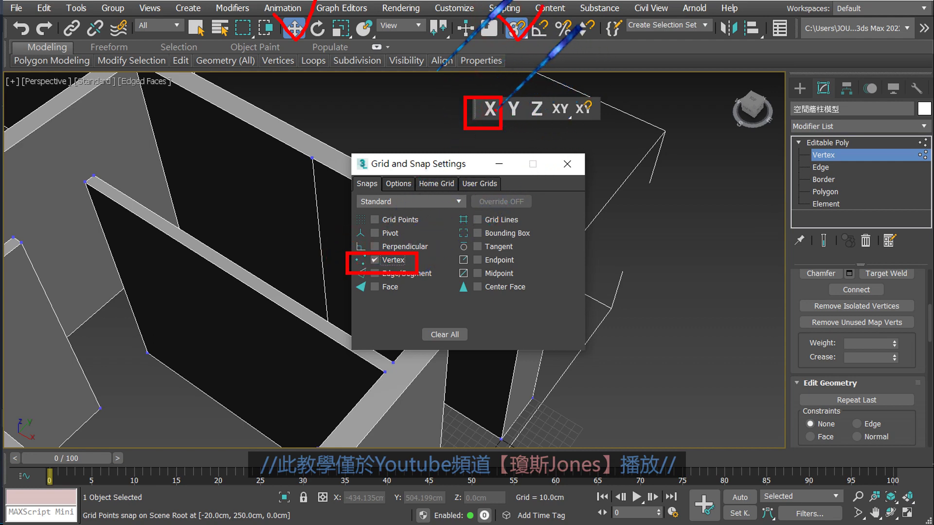
pyautogui.moveTo(483, 87); pyautogui.dragTo(514, 63)
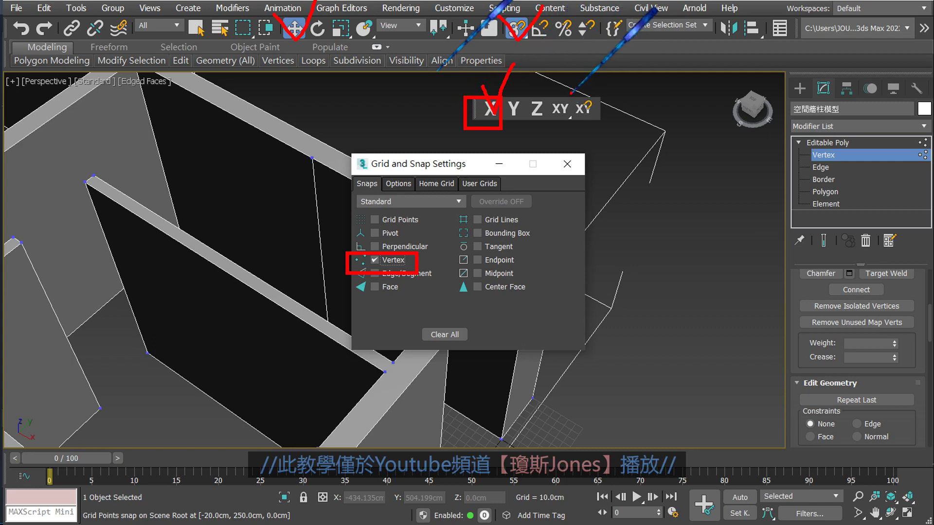
pyautogui.moveTo(573, 96); pyautogui.dragTo(601, 125)
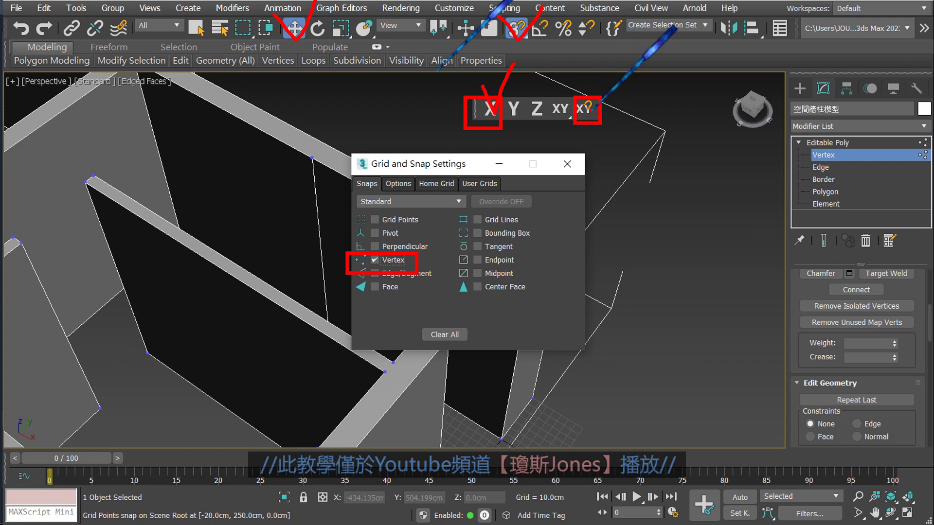
pyautogui.press('Escape')
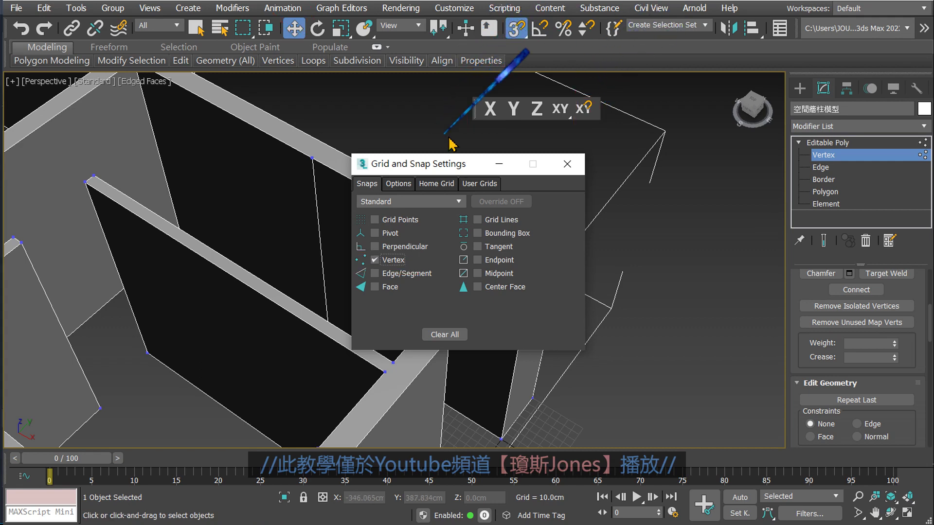
pyautogui.click(575, 171)
# Make snaps respect the X-axis constraint and verify Vertex snapping is checked.
pyautogui.click(586, 110)
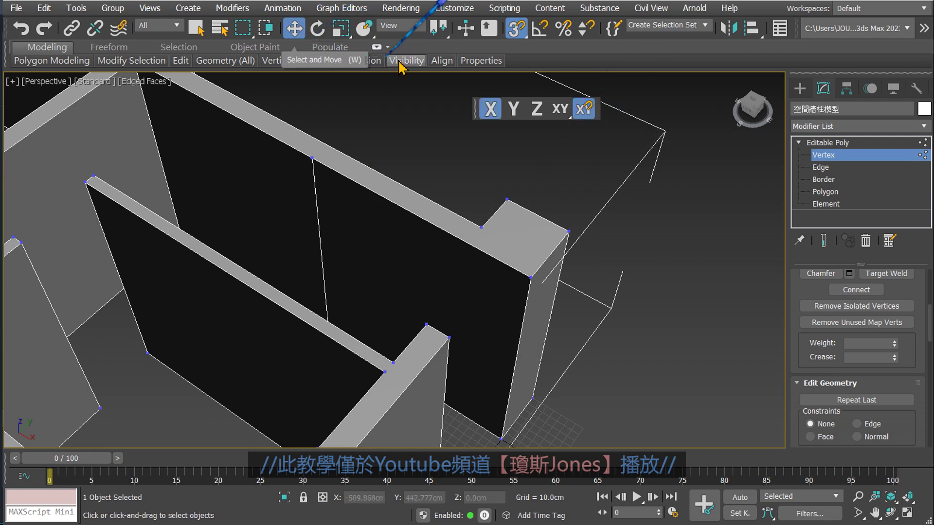
pyautogui.rightClick(518, 35)
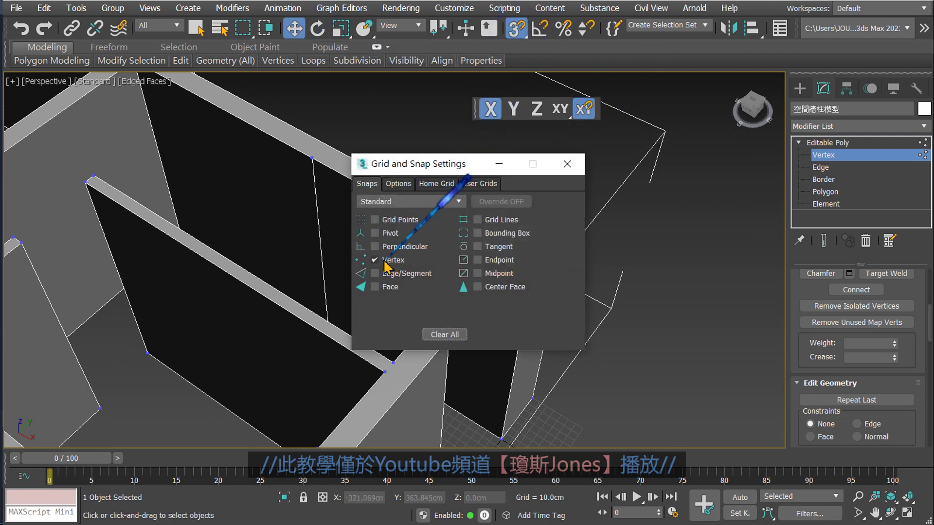
pyautogui.click(567, 163)
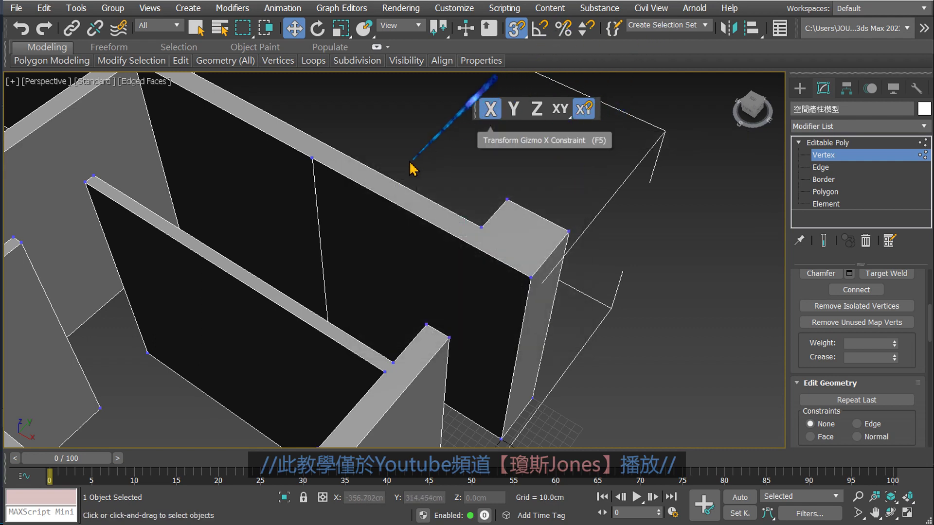
# Select the top and bottom vertices of the new vertical edge.
pyautogui.moveTo(407, 155)
pyautogui.keyDown('alt'); pyautogui.mouseDown(button='middle')
pyautogui.moveTo(395, 179)
pyautogui.moveTo(370, 181)
pyautogui.mouseUp(button='middle'); pyautogui.keyUp('alt')
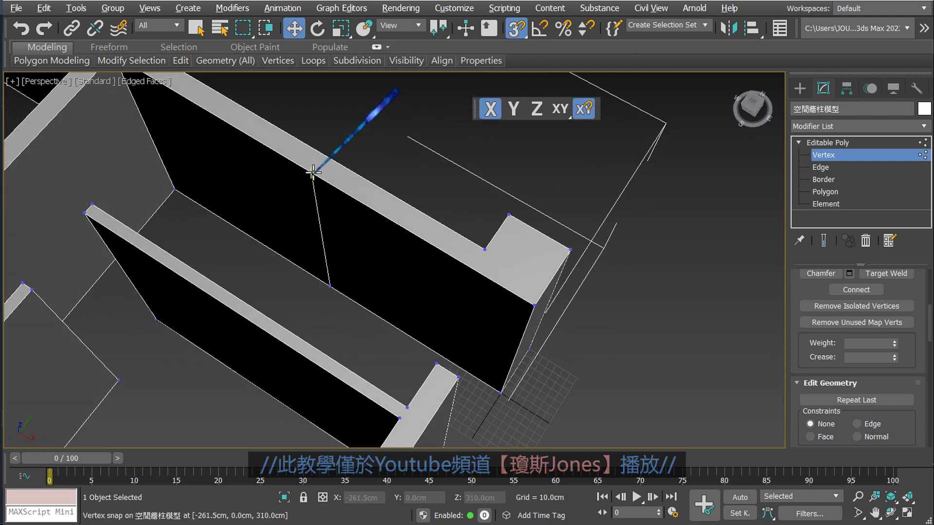
pyautogui.click(313, 171)
pyautogui.keyDown('ctrl'); pyautogui.click(329, 284); pyautogui.keyUp('ctrl')
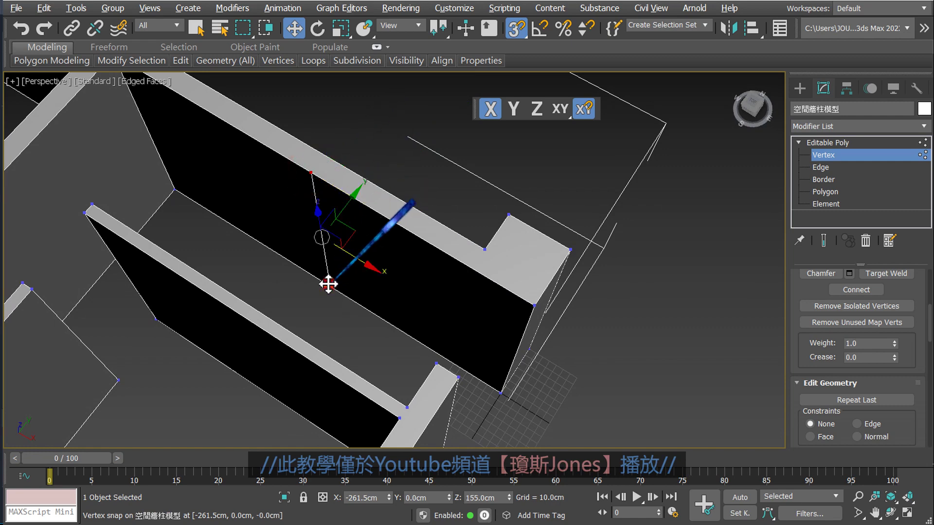
pyautogui.keyDown('alt'); pyautogui.moveTo(359, 338); pyautogui.dragTo(367, 304, button='middle'); pyautogui.keyUp('alt')
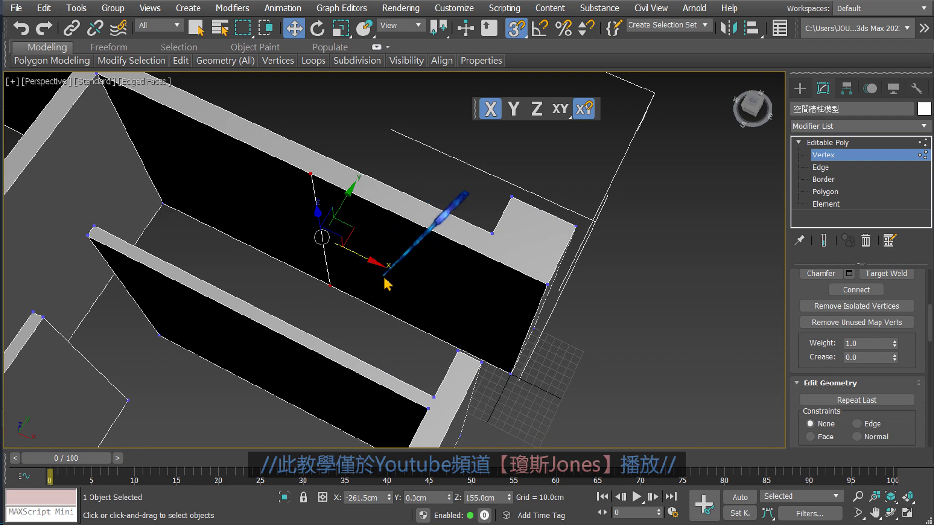
pyautogui.keyDown('alt'); pyautogui.moveTo(366, 256); pyautogui.dragTo(372, 262, button='middle'); pyautogui.keyUp('alt')
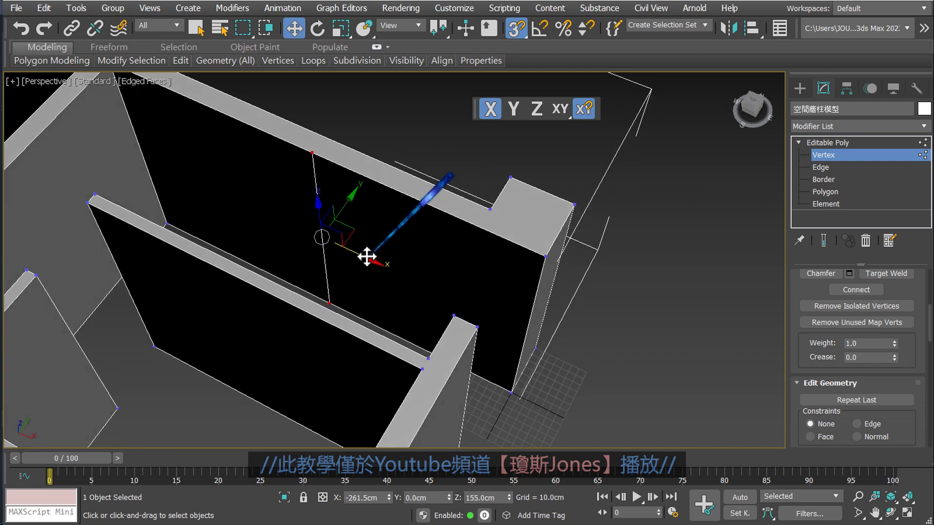
# Move the vertices along X, snapping them onto the doorway corner.
pyautogui.moveTo(367, 256); pyautogui.dragTo(450, 313)
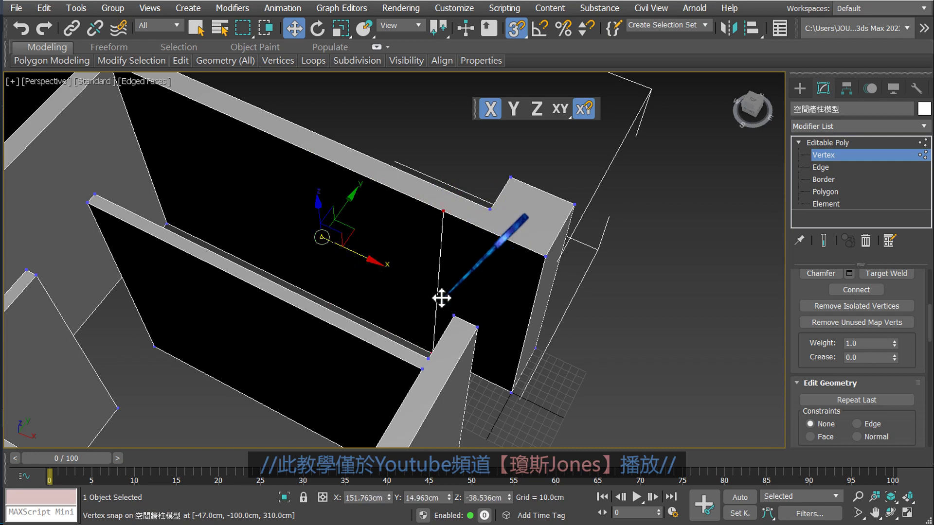
pyautogui.moveTo(450, 315); pyautogui.dragTo(450, 315)
pyautogui.scroll(2, 452, 302)
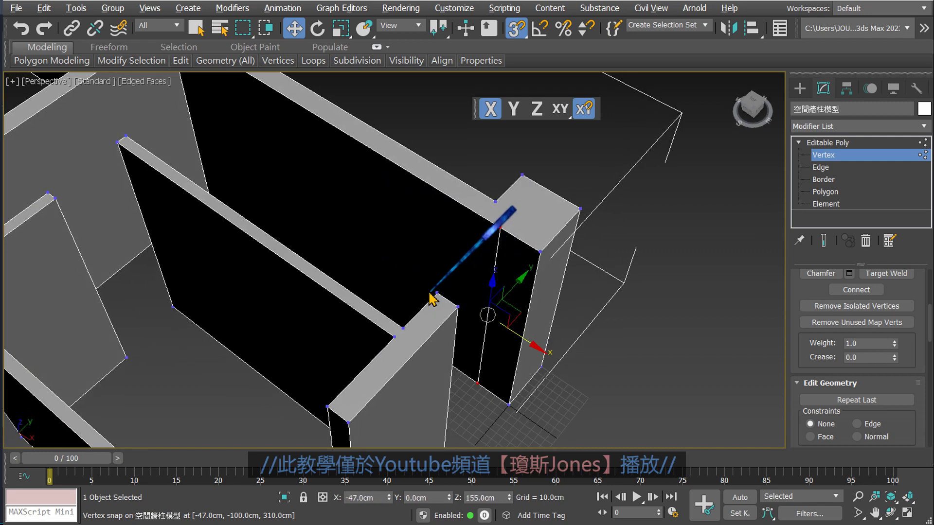
pyautogui.scroll(2, 453, 297)
pyautogui.scroll(2, 455, 291)
pyautogui.scroll(-3, 449, 270)
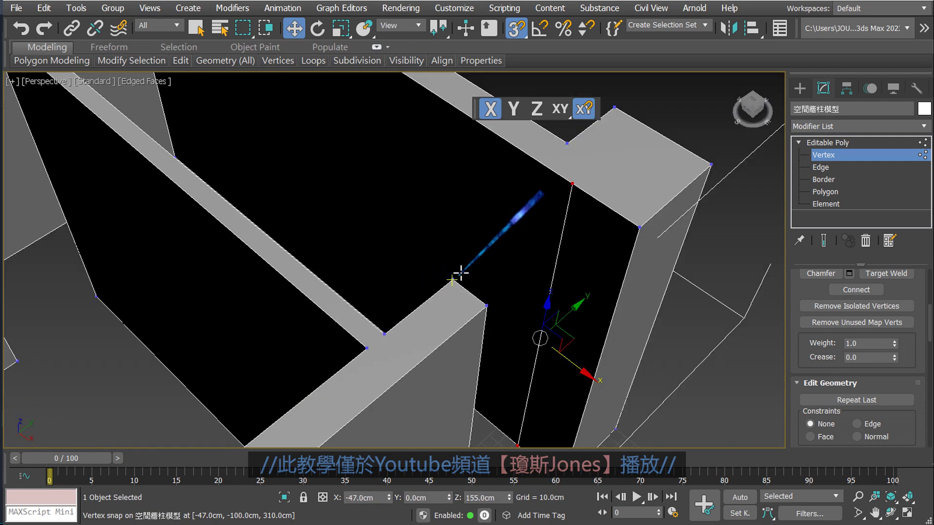
pyautogui.scroll(-2, 510, 233)
pyautogui.moveTo(511, 233)
pyautogui.keyDown('alt'); pyautogui.mouseDown(button='middle')
pyautogui.moveTo(474, 323)
pyautogui.moveTo(560, 297)
pyautogui.moveTo(593, 273)
pyautogui.moveTo(614, 287)
pyautogui.moveTo(605, 313)
pyautogui.moveTo(542, 313)
pyautogui.mouseUp(button='middle'); pyautogui.keyUp('alt')
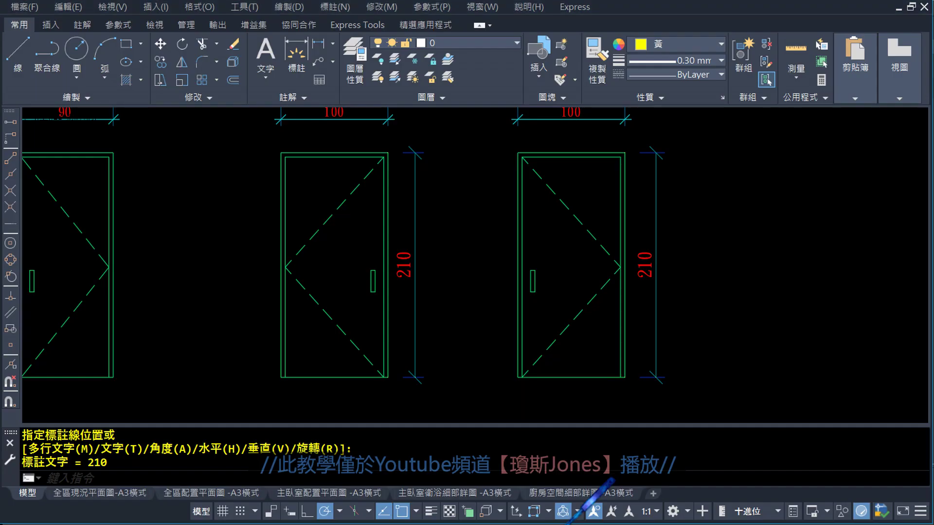
pyautogui.scroll(-3, 501, 287)
pyautogui.scroll(-2, 615, 314)
pyautogui.scroll(-3, 501, 185)
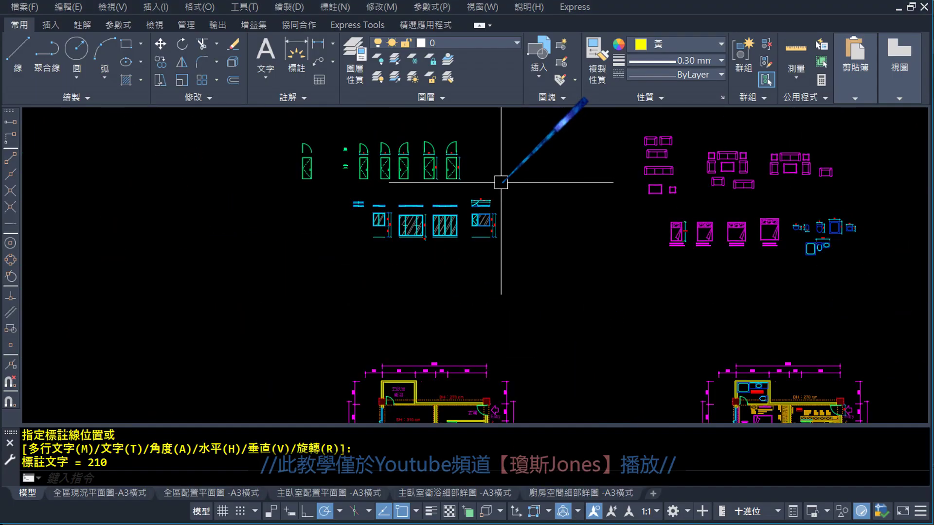
pyautogui.scroll(-3, 719, 308)
pyautogui.scroll(5, 746, 358)
pyautogui.scroll(5, 686, 362)
pyautogui.scroll(3, 686, 362)
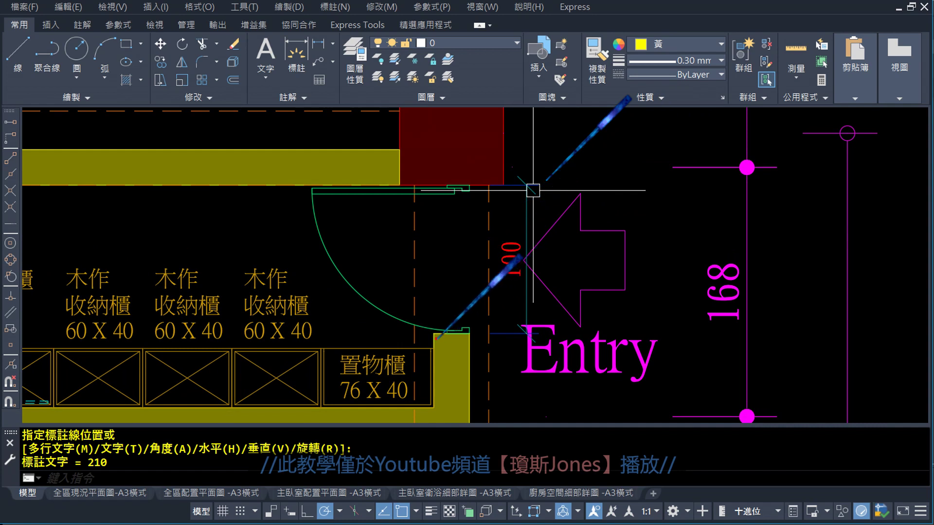
pyautogui.moveTo(433, 335)
pyautogui.mouseDown()
pyautogui.moveTo(435, 200)
pyautogui.moveTo(427, 195)
pyautogui.moveTo(446, 220)
pyautogui.mouseUp()
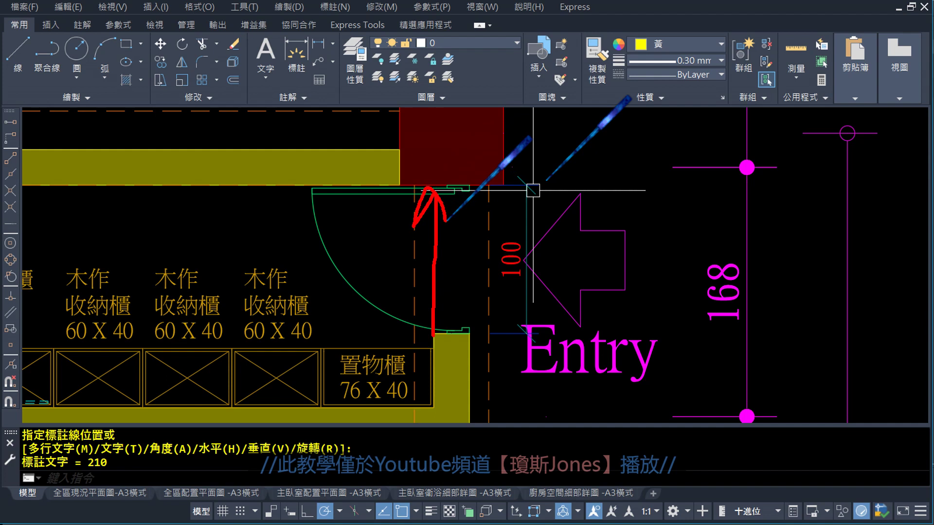
pyautogui.moveTo(501, 186); pyautogui.dragTo(443, 186)
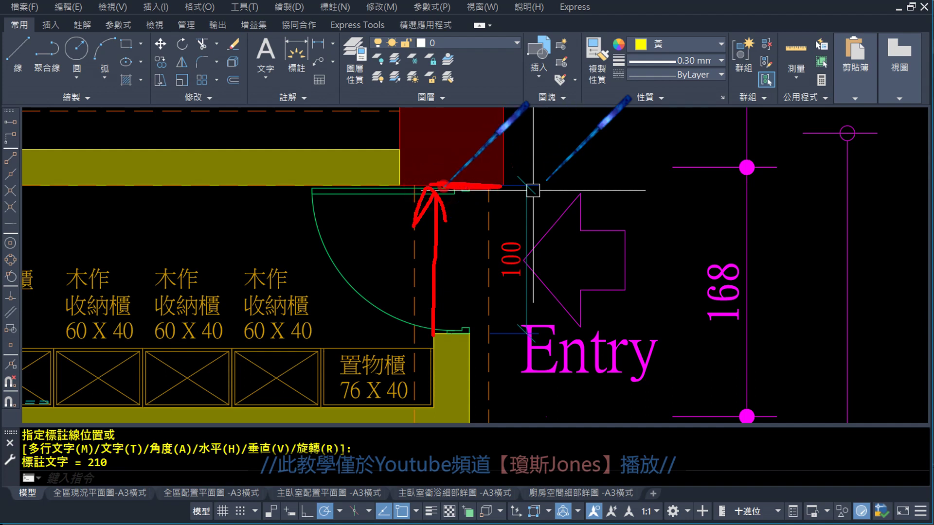
pyautogui.moveTo(469, 331); pyautogui.dragTo(474, 190)
pyautogui.moveTo(454, 225); pyautogui.dragTo(496, 223)
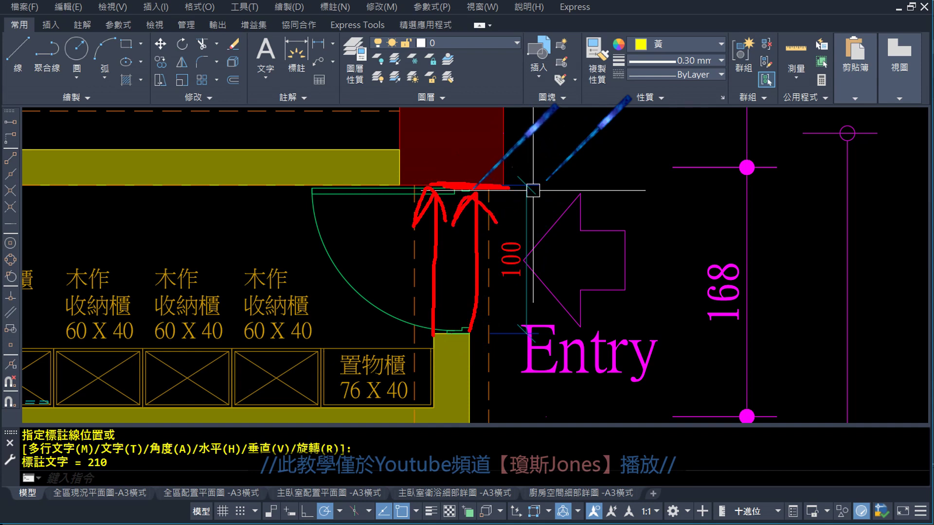
pyautogui.moveTo(433, 330)
pyautogui.mouseDown()
pyautogui.moveTo(436, 214)
pyautogui.moveTo(423, 223)
pyautogui.mouseUp()
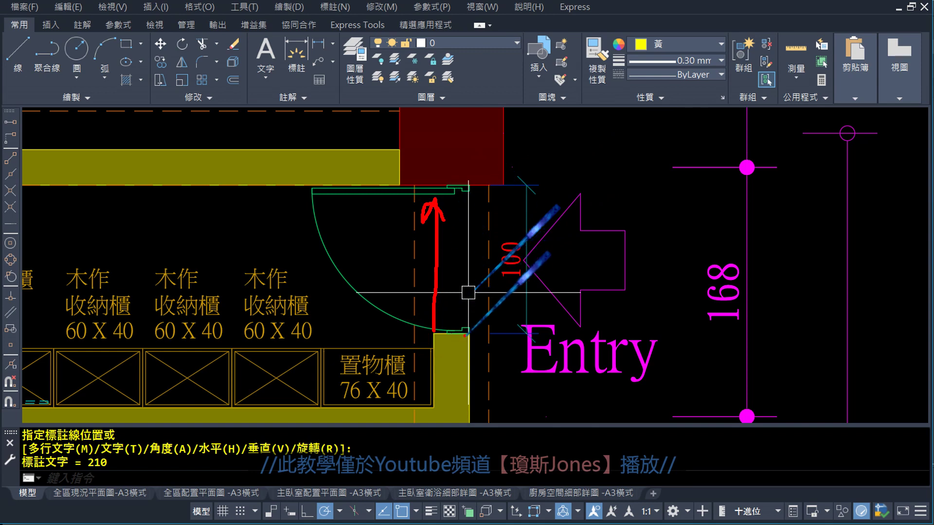
pyautogui.moveTo(465, 335)
pyautogui.mouseDown()
pyautogui.moveTo(468, 194)
pyautogui.moveTo(456, 183)
pyautogui.moveTo(427, 197)
pyautogui.moveTo(479, 184)
pyautogui.moveTo(480, 200)
pyautogui.mouseUp()
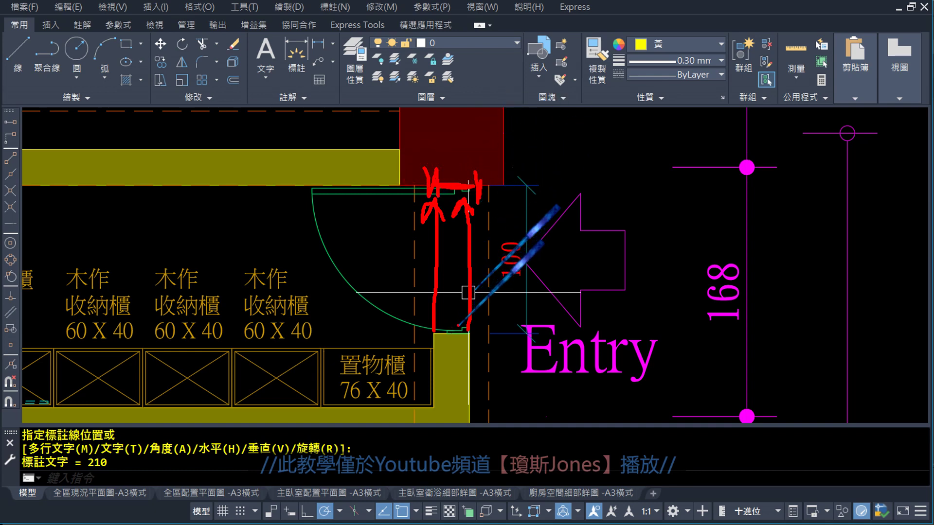
pyautogui.press('Escape')
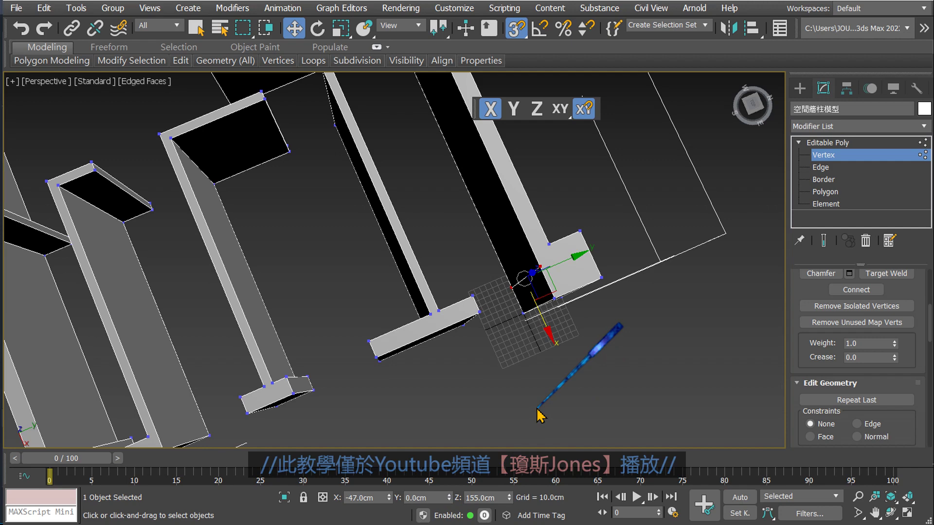
# In Edge mode, connect the door-side face's top and bottom edges with 1 segment.
pyautogui.click(527, 357)
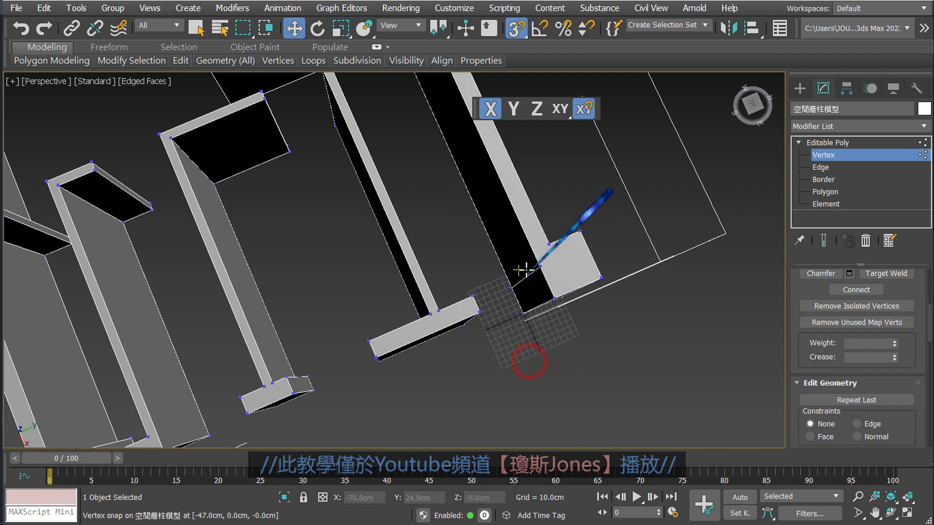
pyautogui.scroll(3, 545, 305)
pyautogui.moveTo(536, 343)
pyautogui.keyDown('alt'); pyautogui.mouseDown(button='middle')
pyautogui.moveTo(558, 219)
pyautogui.moveTo(525, 267)
pyautogui.moveTo(620, 305)
pyautogui.mouseUp(button='middle'); pyautogui.keyUp('alt')
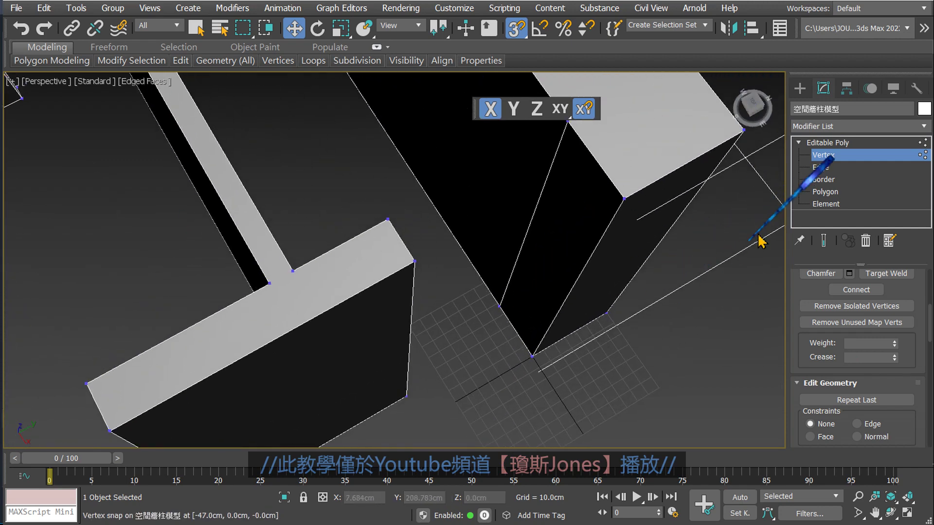
pyautogui.click(823, 168)
pyautogui.click(592, 162)
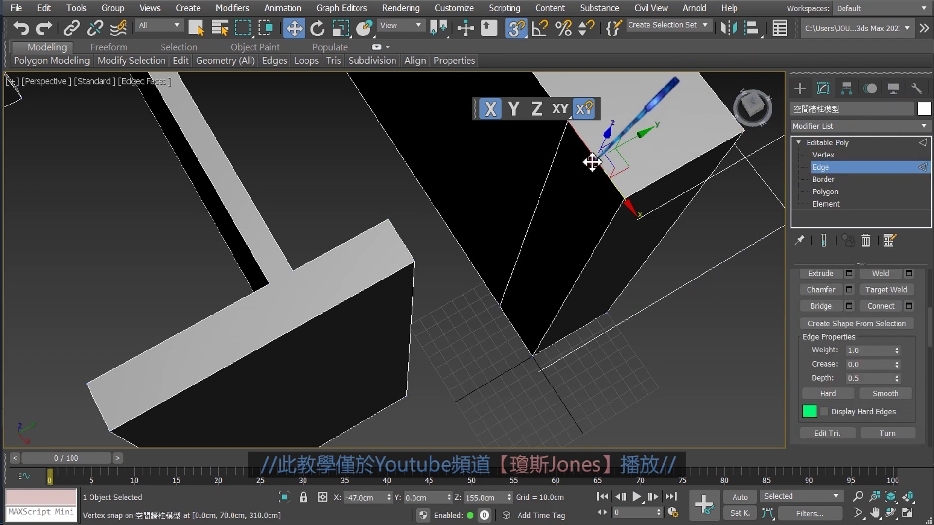
pyautogui.moveTo(592, 162)
pyautogui.mouseDown()
pyautogui.moveTo(533, 357)
pyautogui.moveTo(516, 340)
pyautogui.mouseUp()
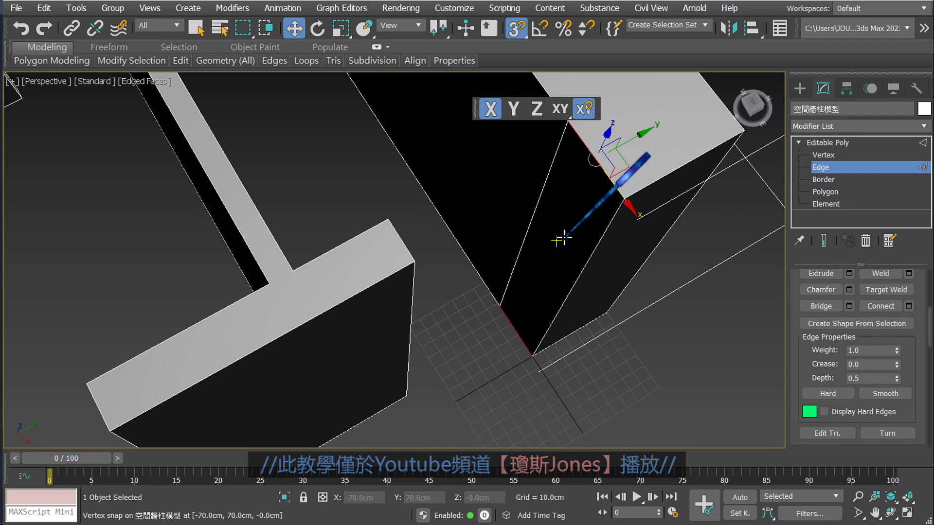
pyautogui.rightClick(604, 174)
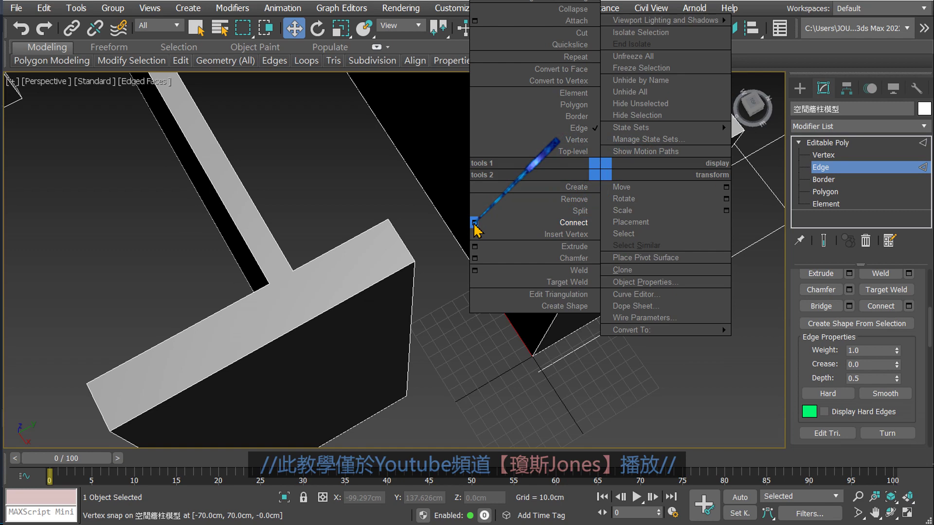
pyautogui.click(474, 223)
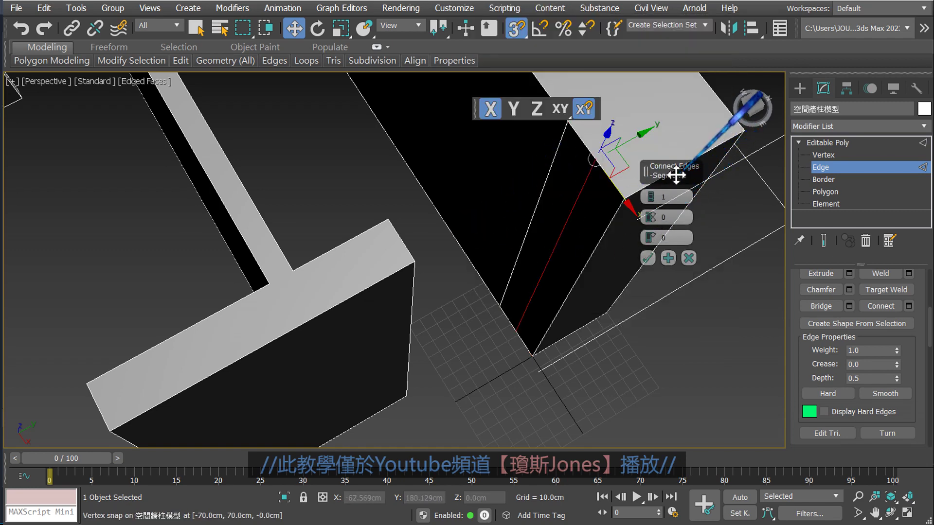
pyautogui.moveTo(677, 175); pyautogui.dragTo(730, 246)
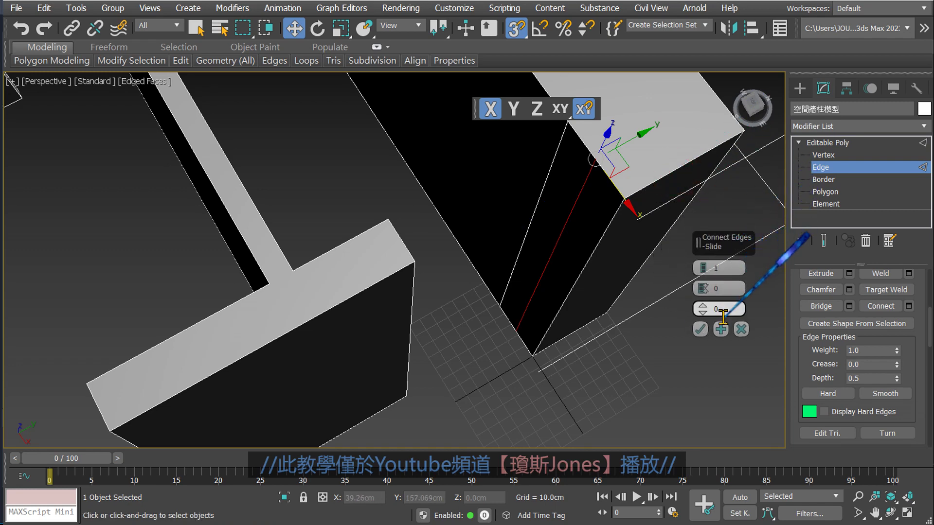
pyautogui.click(701, 330)
pyautogui.moveTo(700, 327)
pyautogui.keyDown('alt'); pyautogui.mouseDown(button='middle')
pyautogui.moveTo(619, 298)
pyautogui.moveTo(584, 312)
pyautogui.mouseUp(button='middle'); pyautogui.keyUp('alt')
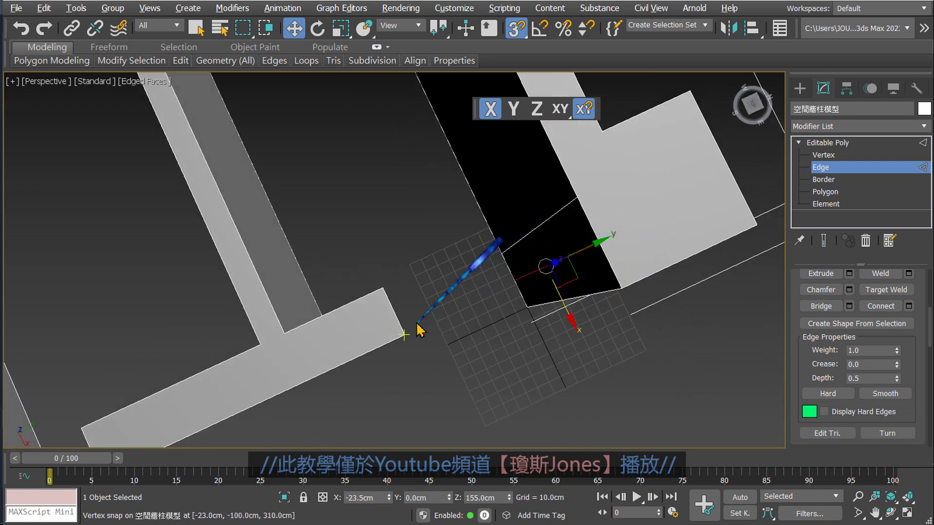
pyautogui.keyDown('alt'); pyautogui.moveTo(618, 333); pyautogui.dragTo(639, 304, button='middle'); pyautogui.keyUp('alt')
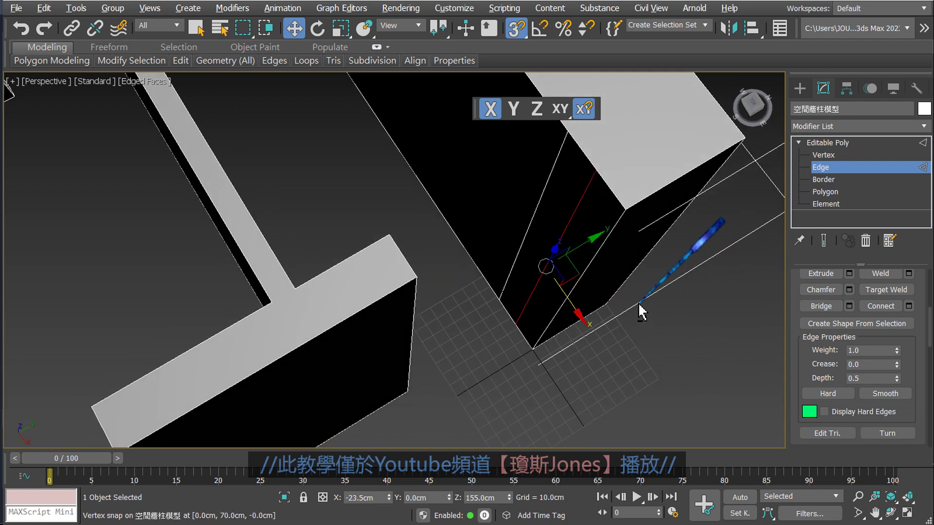
# Slide the new edge's two vertices along X to a snapped position, then turn snapping off.
pyautogui.click(822, 155)
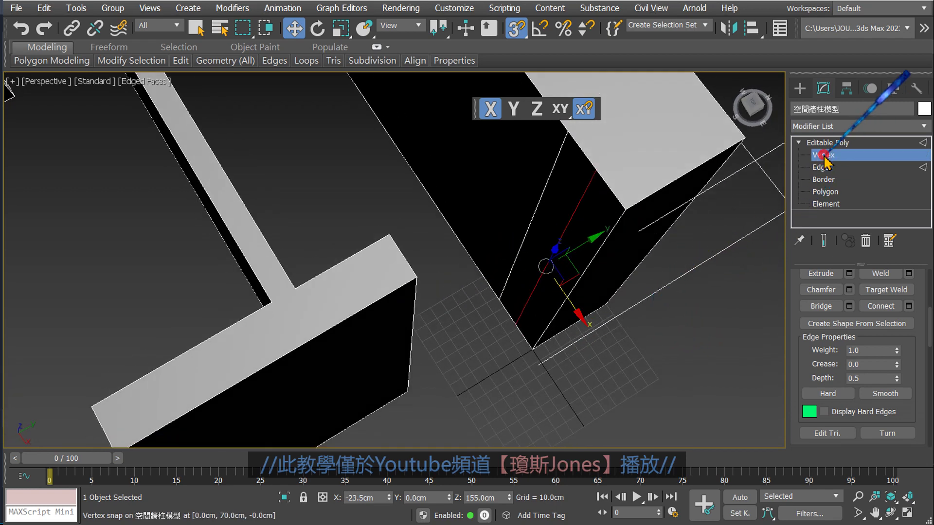
pyautogui.click(596, 169)
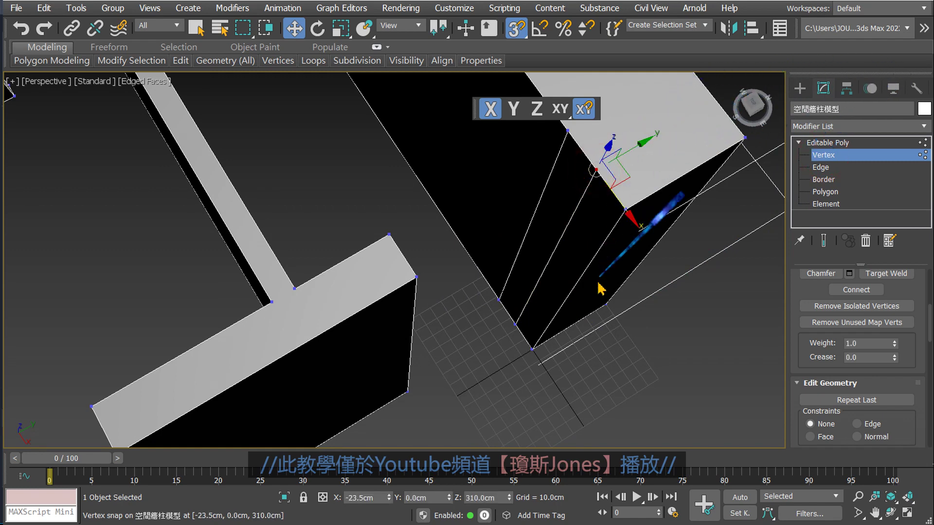
pyautogui.keyDown('ctrl'); pyautogui.click(514, 324); pyautogui.keyUp('ctrl')
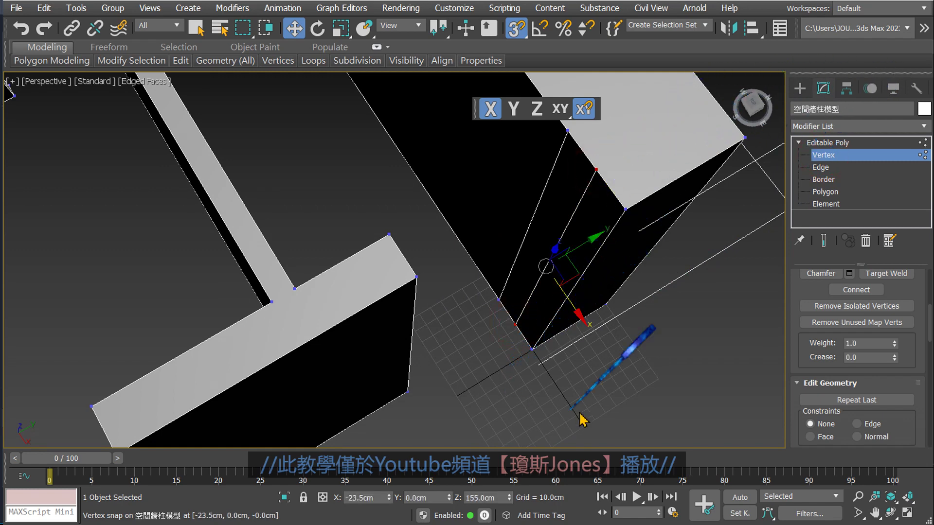
pyautogui.keyDown('alt'); pyautogui.moveTo(598, 357); pyautogui.dragTo(610, 349, button='middle'); pyautogui.keyUp('alt')
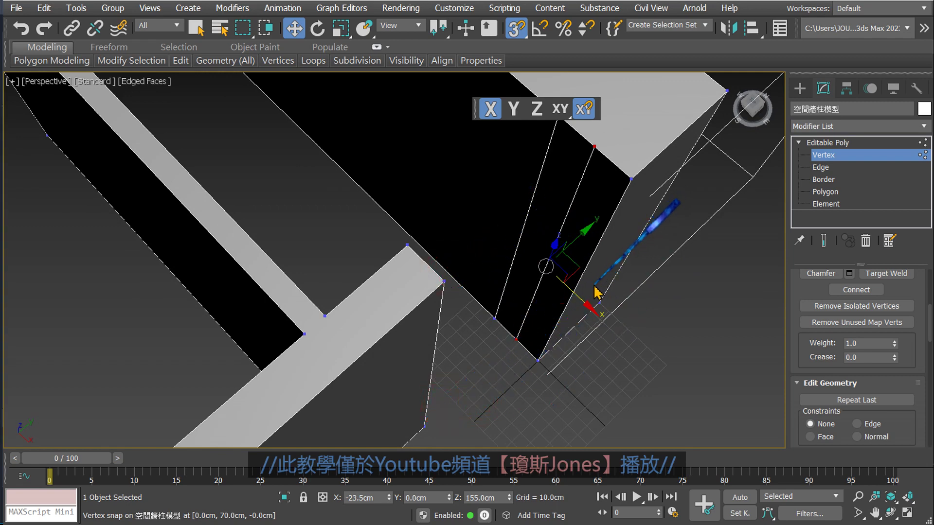
pyautogui.moveTo(583, 296)
pyautogui.mouseDown()
pyautogui.moveTo(442, 286)
pyautogui.moveTo(444, 385)
pyautogui.moveTo(427, 424)
pyautogui.moveTo(442, 281)
pyautogui.moveTo(584, 312)
pyautogui.moveTo(646, 155)
pyautogui.moveTo(615, 246)
pyautogui.mouseUp()
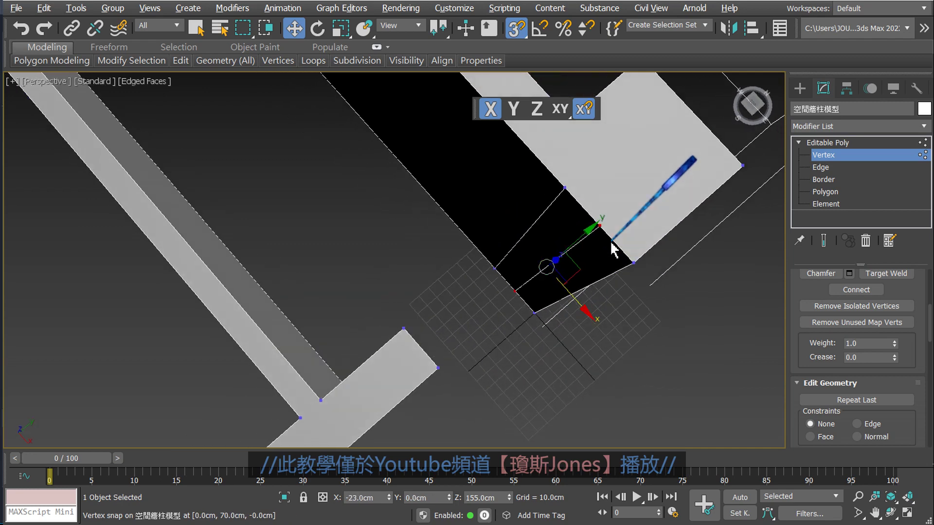
pyautogui.moveTo(563, 281)
pyautogui.keyDown('alt'); pyautogui.mouseDown(button='middle')
pyautogui.moveTo(606, 336)
pyautogui.moveTo(599, 275)
pyautogui.mouseUp(button='middle'); pyautogui.keyUp('alt')
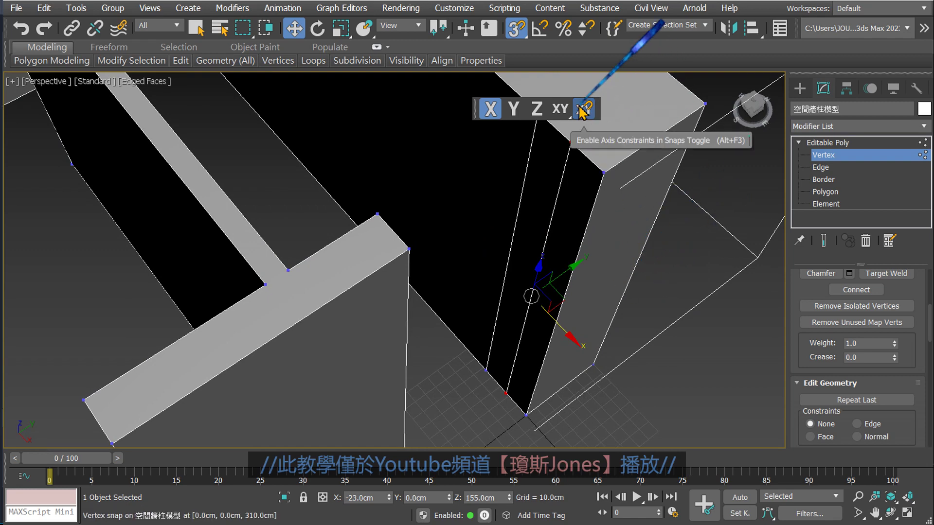
pyautogui.click(515, 28)
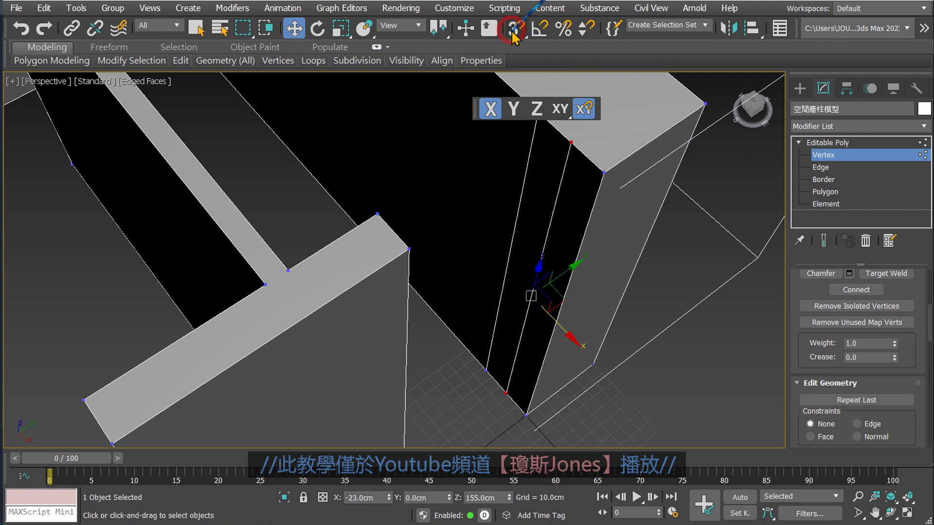
pyautogui.click(583, 109)
pyautogui.click(682, 265)
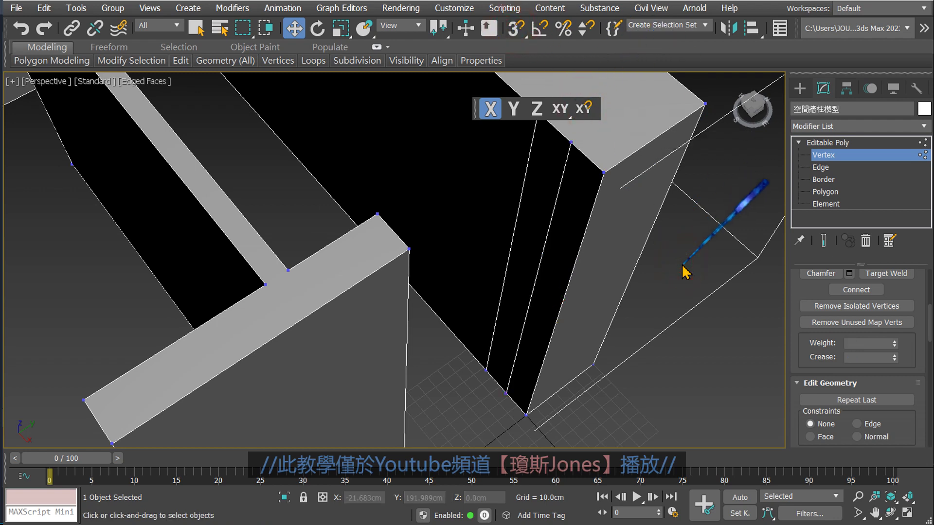
# Enter Polygon level, frame the narrow doorway gap and sketch a line at its top.
pyautogui.click(822, 192)
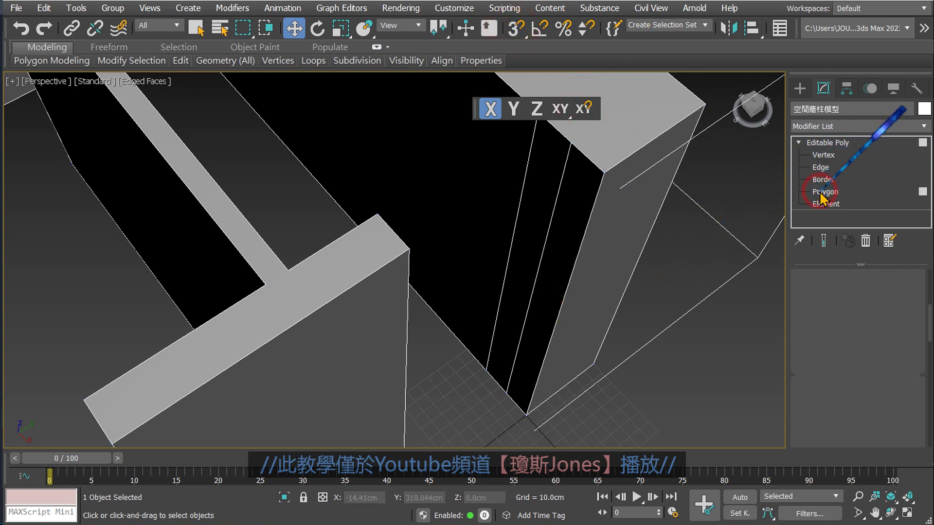
pyautogui.click(535, 201)
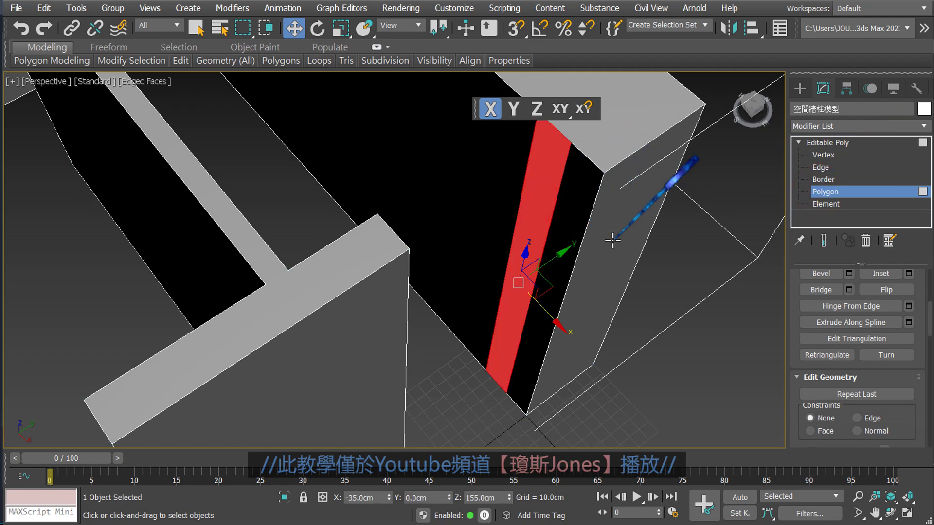
pyautogui.moveTo(546, 250)
pyautogui.keyDown('alt'); pyautogui.mouseDown(button='middle')
pyautogui.moveTo(552, 240)
pyautogui.moveTo(392, 198)
pyautogui.mouseUp(button='middle'); pyautogui.keyUp('alt')
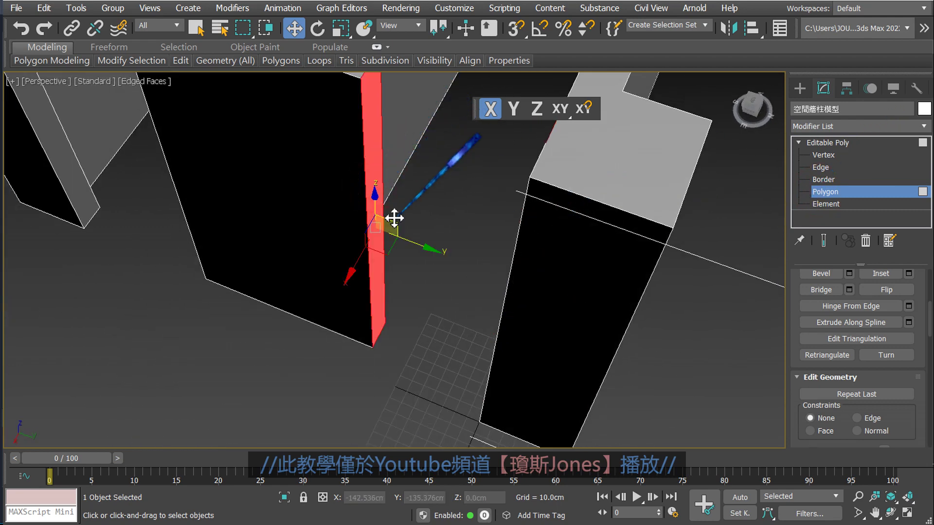
pyautogui.scroll(5, 444, 248)
pyautogui.scroll(-3, 694, 279)
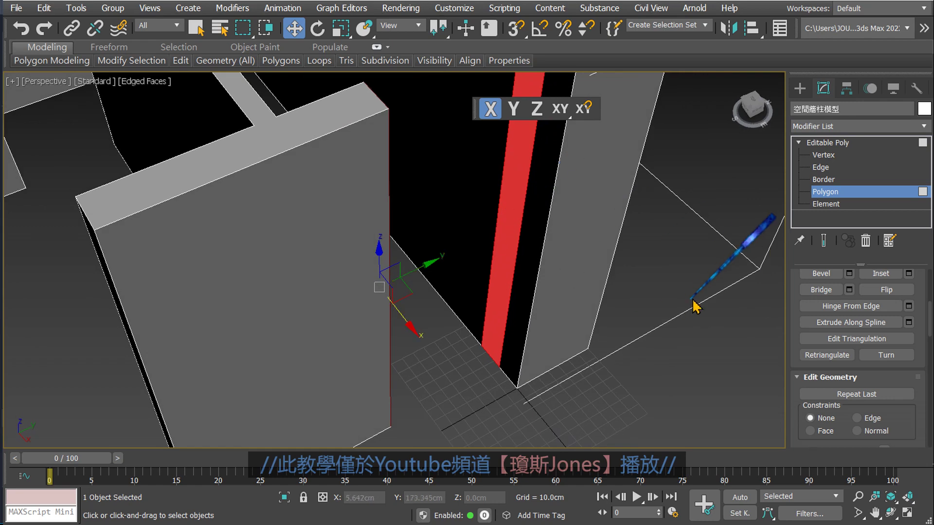
pyautogui.click(683, 271)
pyautogui.scroll(2, 671, 275)
pyautogui.moveTo(659, 277); pyautogui.dragTo(661, 284, button='middle')
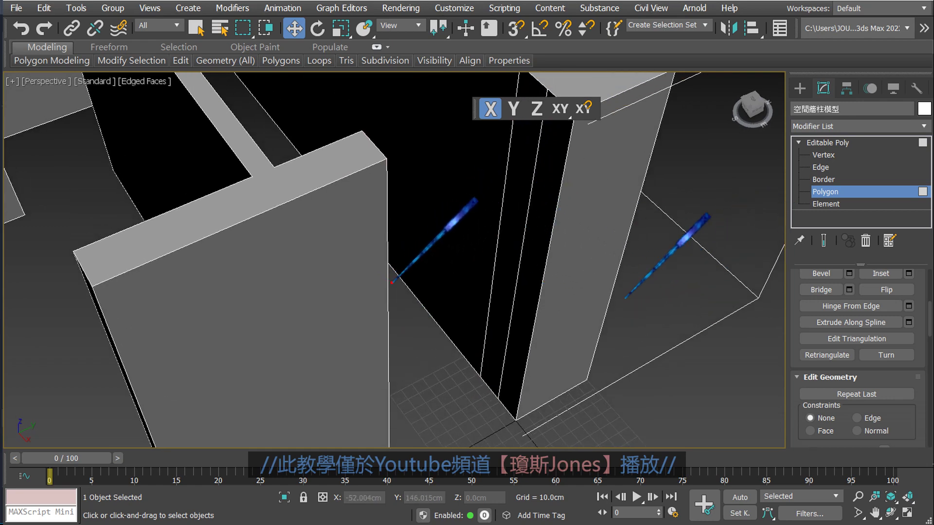
pyautogui.moveTo(392, 282); pyautogui.dragTo(524, 232)
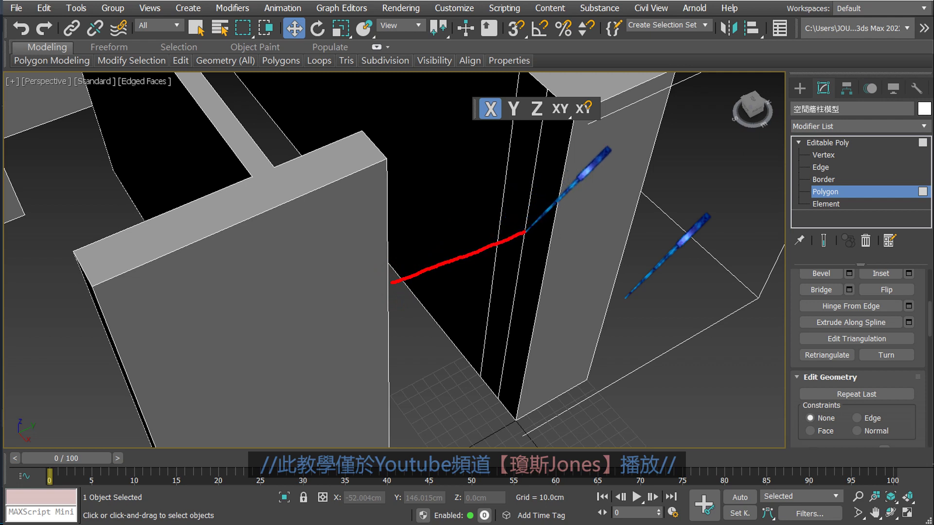
pyautogui.click(436, 294)
pyautogui.moveTo(444, 308)
pyautogui.mouseDown()
pyautogui.moveTo(450, 322)
pyautogui.moveTo(417, 357)
pyautogui.mouseUp()
pyautogui.moveTo(442, 323)
pyautogui.mouseDown()
pyautogui.moveTo(490, 341)
pyautogui.moveTo(470, 348)
pyautogui.mouseUp()
pyautogui.moveTo(440, 366); pyautogui.dragTo(470, 363)
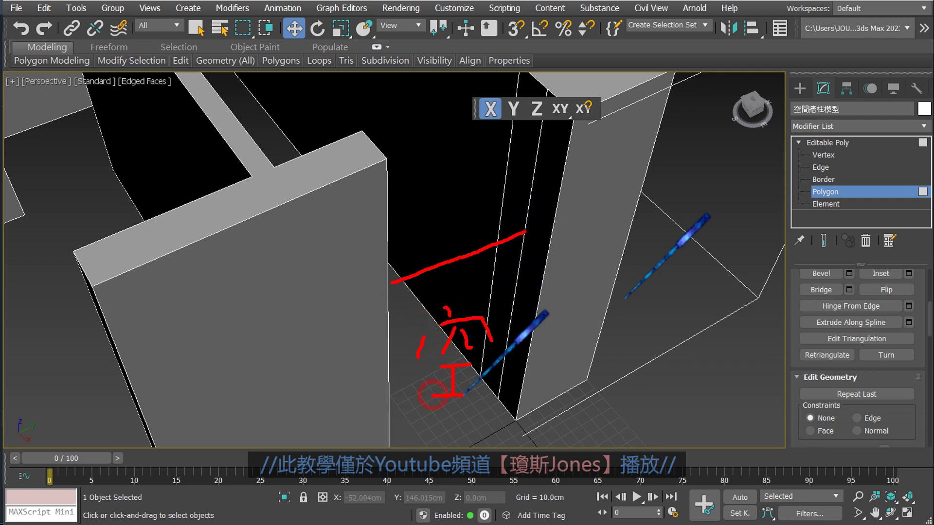
pyautogui.moveTo(526, 232)
pyautogui.mouseDown()
pyautogui.moveTo(545, 89)
pyautogui.moveTo(418, 136)
pyautogui.moveTo(359, 129)
pyautogui.moveTo(511, 68)
pyautogui.mouseUp()
pyautogui.moveTo(388, 157); pyautogui.dragTo(389, 284)
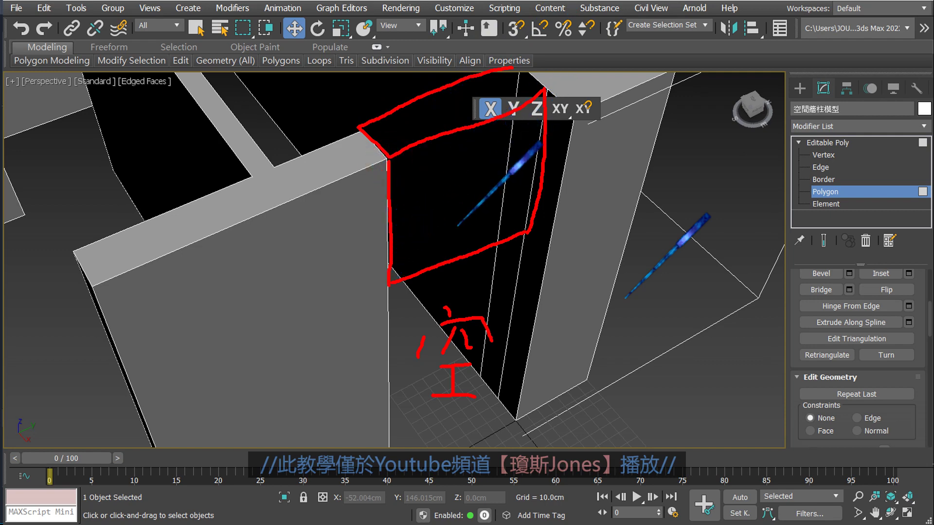
pyautogui.moveTo(528, 232); pyautogui.dragTo(679, 333)
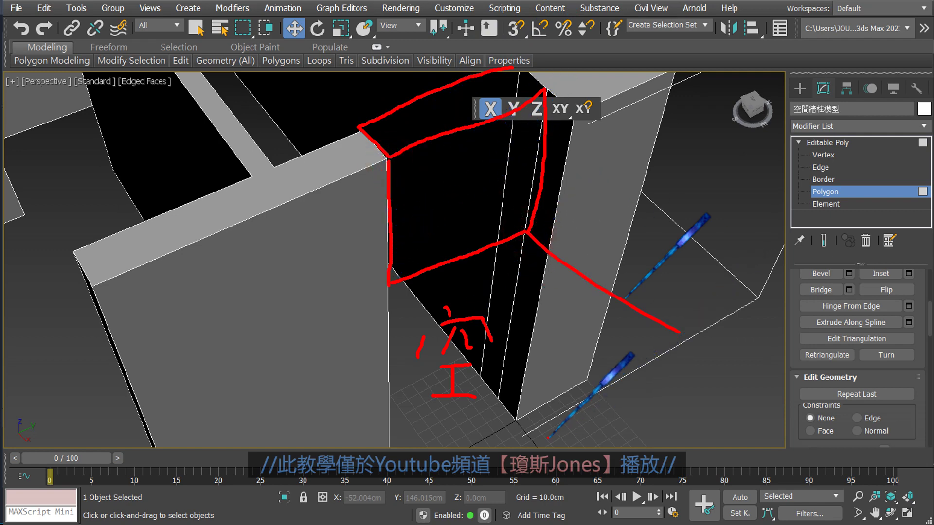
pyautogui.moveTo(601, 217); pyautogui.dragTo(571, 451)
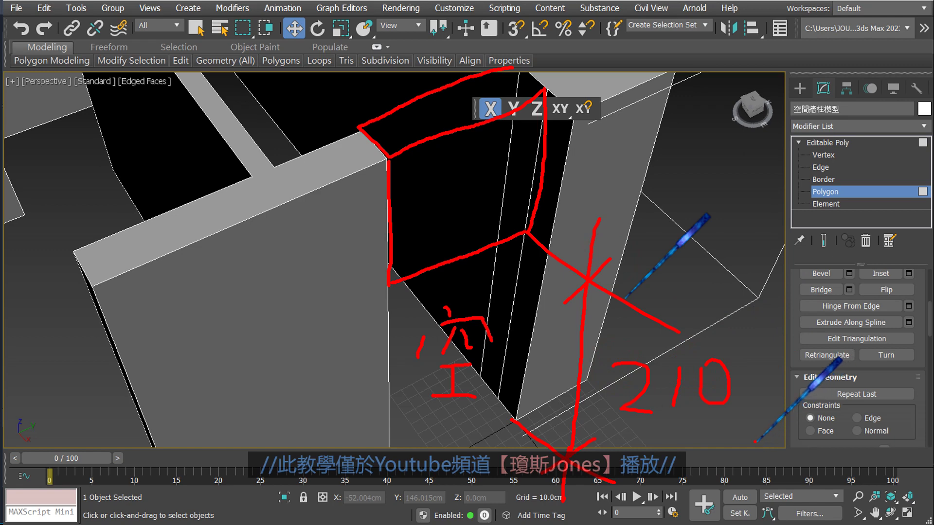
pyautogui.press('e')
pyautogui.hotkey('alt', 'Tab')
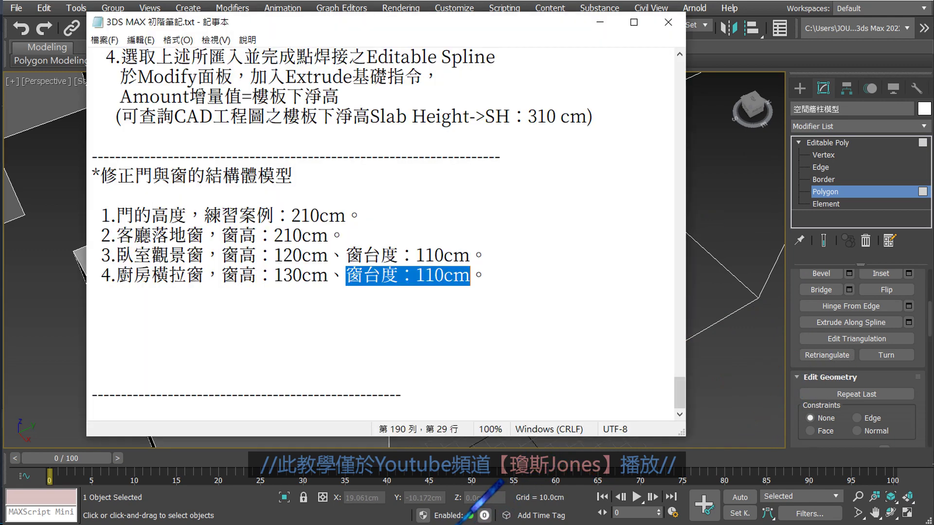
pyautogui.click(296, 279)
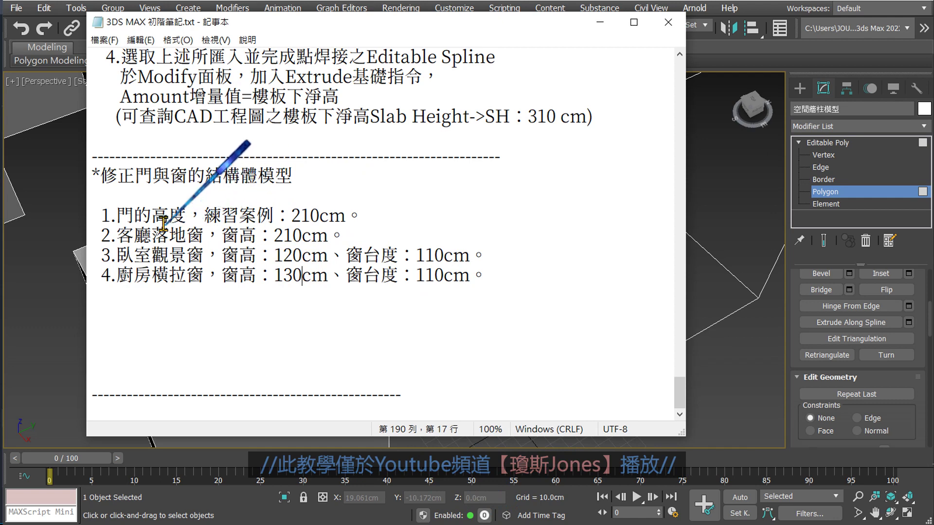
pyautogui.moveTo(291, 215); pyautogui.dragTo(347, 213)
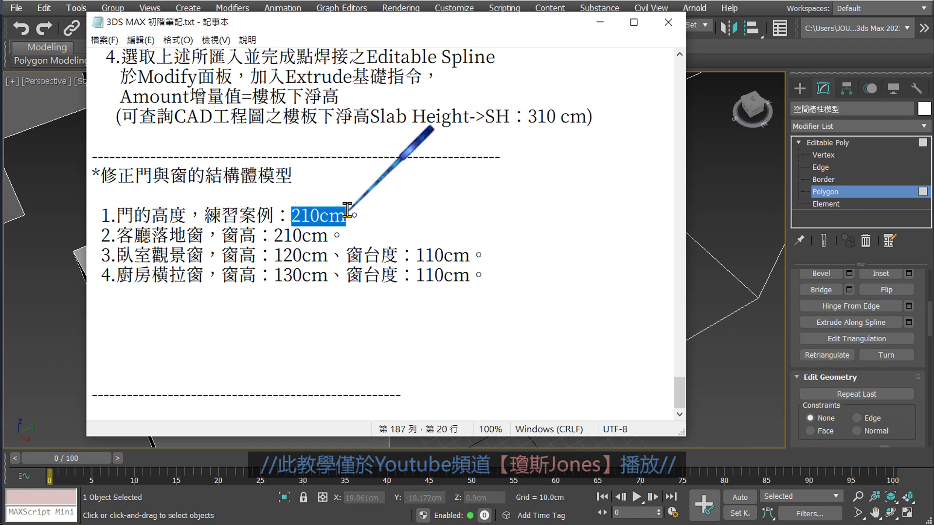
pyautogui.click(707, 325)
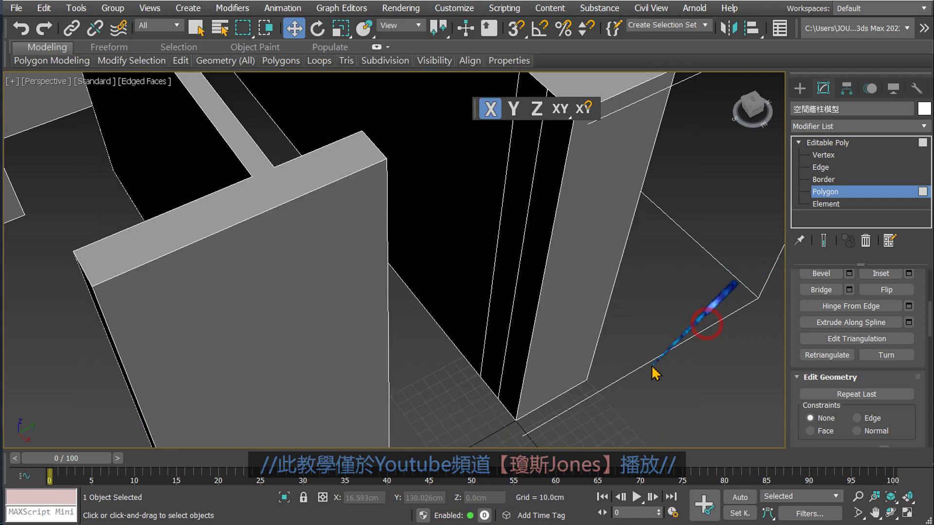
pyautogui.hotkey('alt', 'Tab')
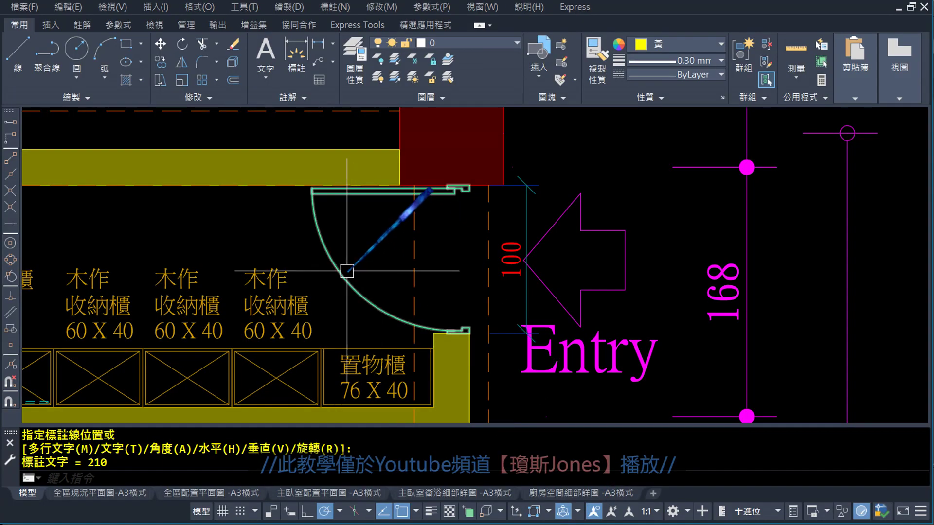
pyautogui.scroll(-3, 471, 296)
pyautogui.scroll(-3, 494, 291)
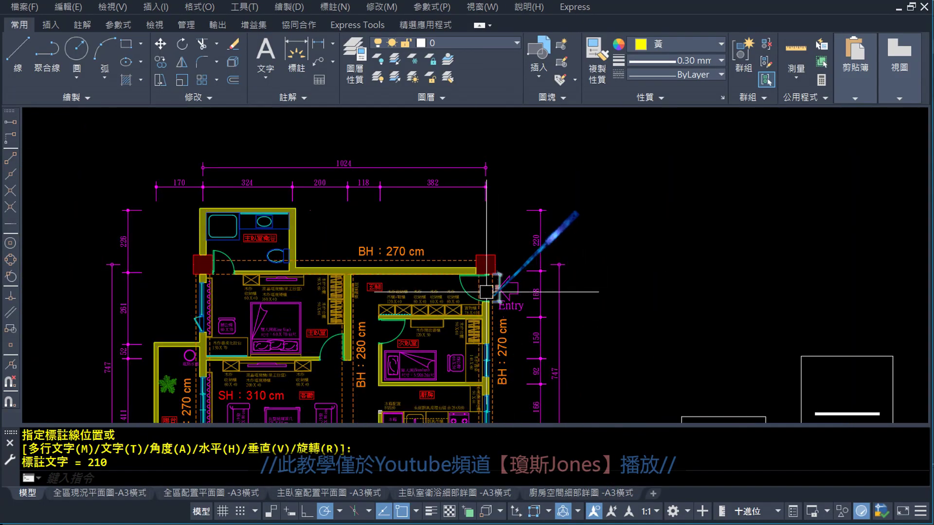
pyautogui.scroll(-3, 486, 261)
pyautogui.moveTo(308, 177); pyautogui.dragTo(435, 313, button='middle')
pyautogui.scroll(3, 324, 271)
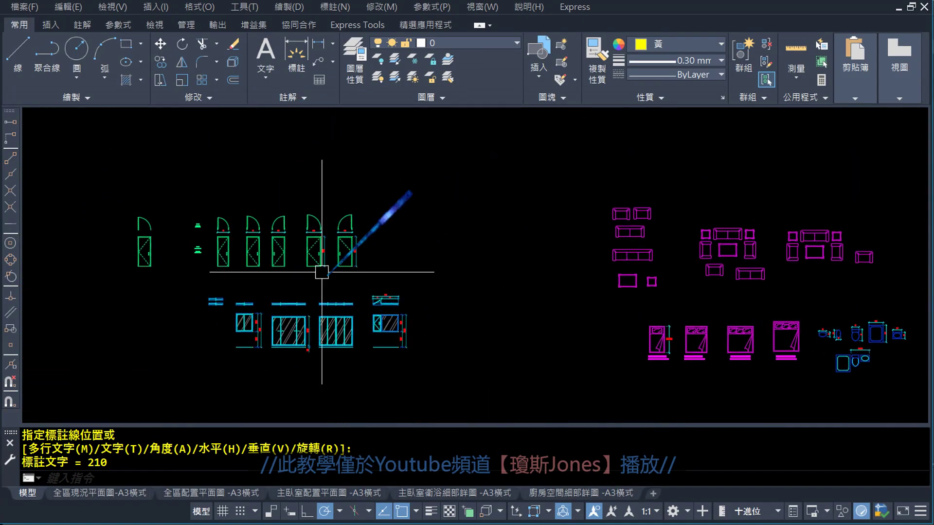
pyautogui.scroll(3, 324, 209)
pyautogui.scroll(2, 317, 248)
pyautogui.scroll(1, 316, 250)
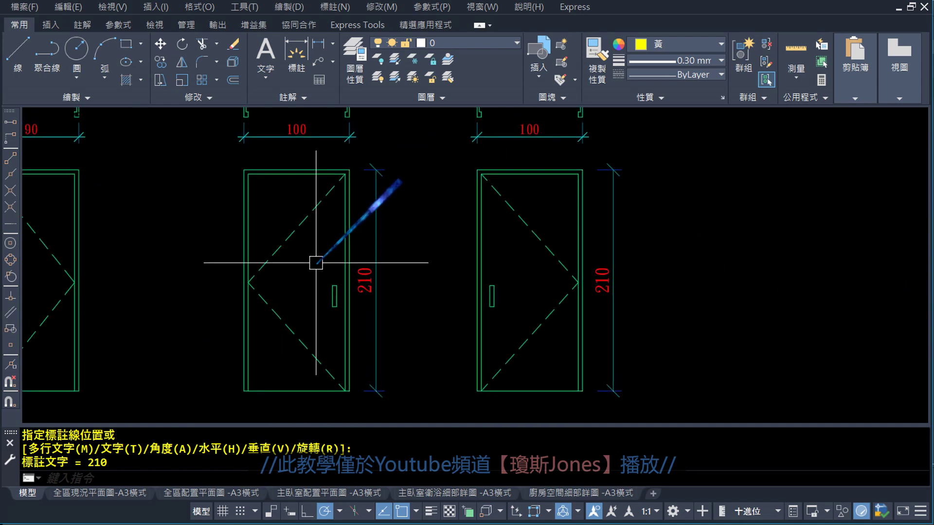
pyautogui.scroll(1, 389, 209)
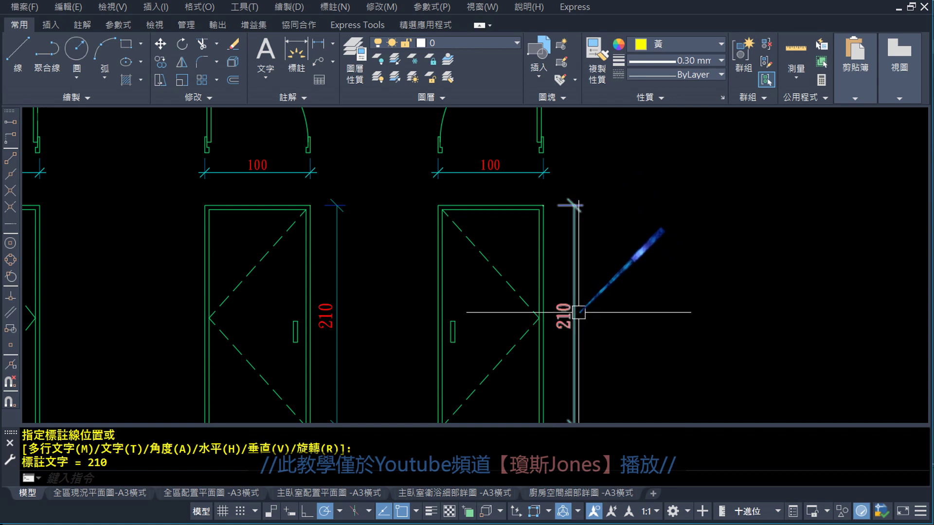
pyautogui.scroll(1, 575, 317)
pyautogui.scroll(-1, 481, 214)
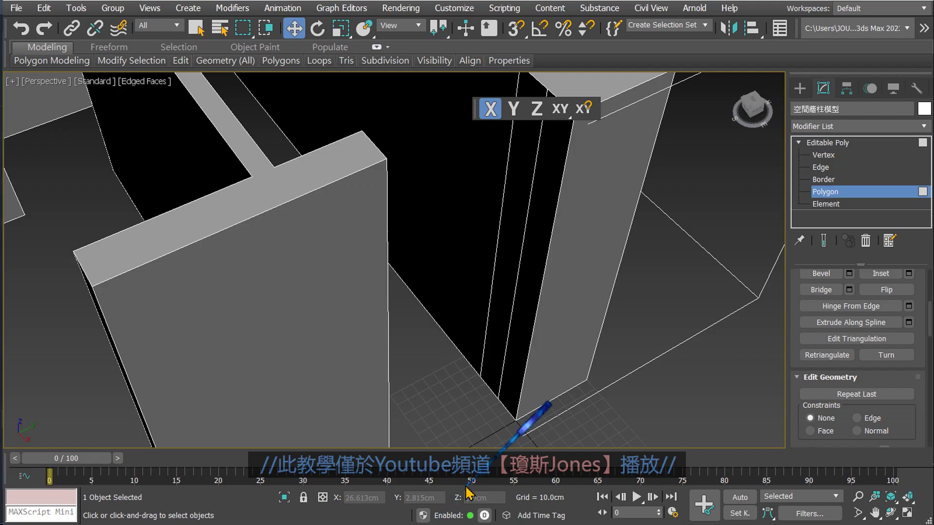
# Switch to Edge level and sketch the planned crossbar between the doorway face's two vertical edges.
pyautogui.keyDown('alt'); pyautogui.moveTo(654, 250); pyautogui.dragTo(567, 209, button='middle'); pyautogui.keyUp('alt')
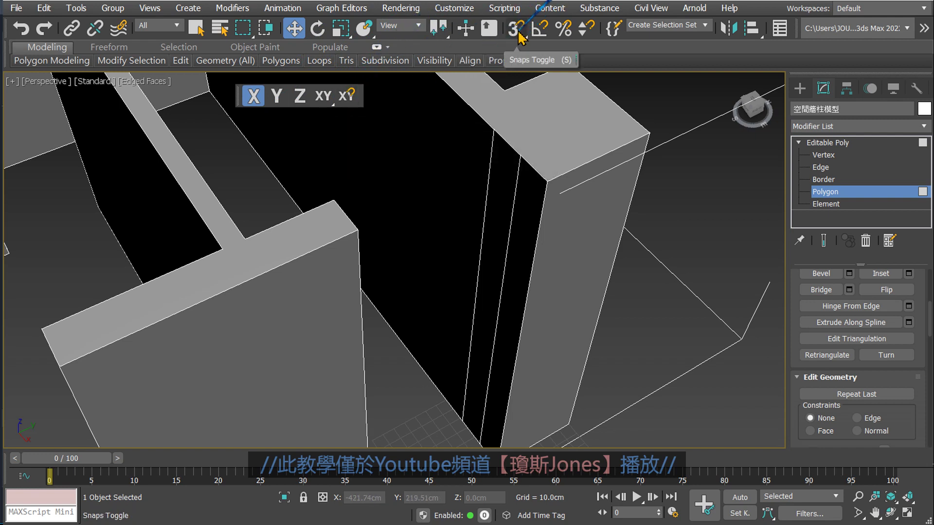
pyautogui.click(821, 169)
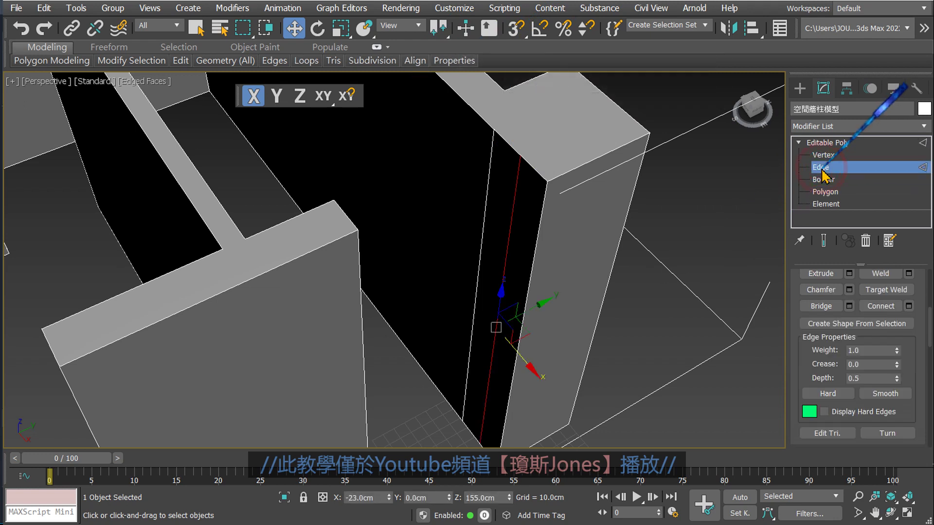
pyautogui.click(653, 282)
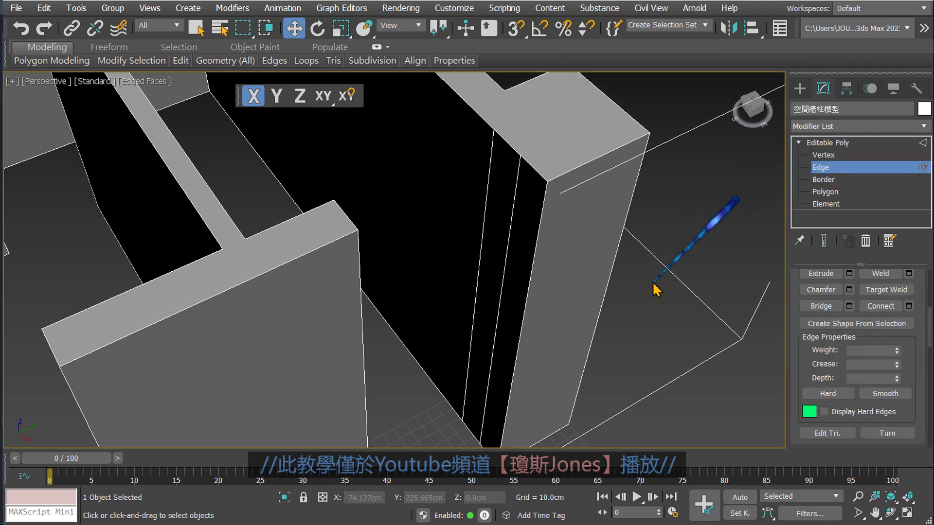
pyautogui.moveTo(489, 137); pyautogui.dragTo(447, 345)
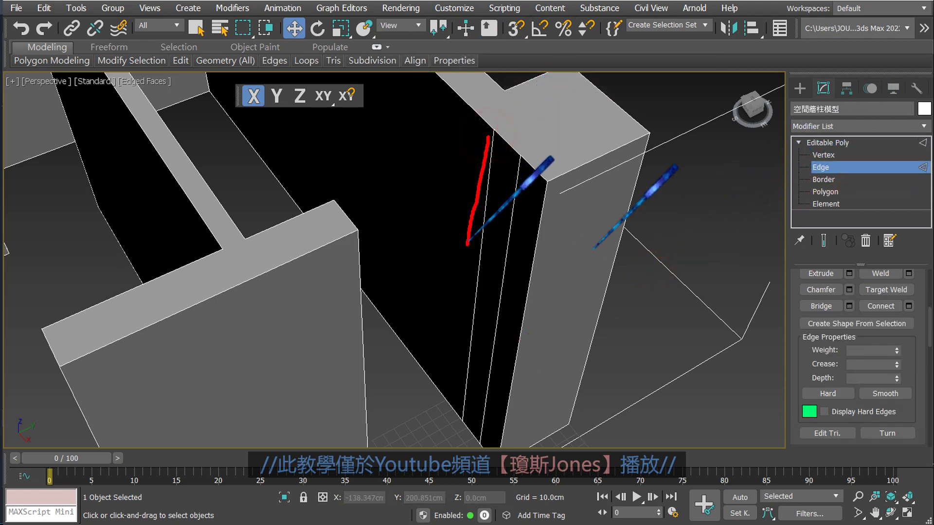
pyautogui.moveTo(530, 160); pyautogui.dragTo(497, 345)
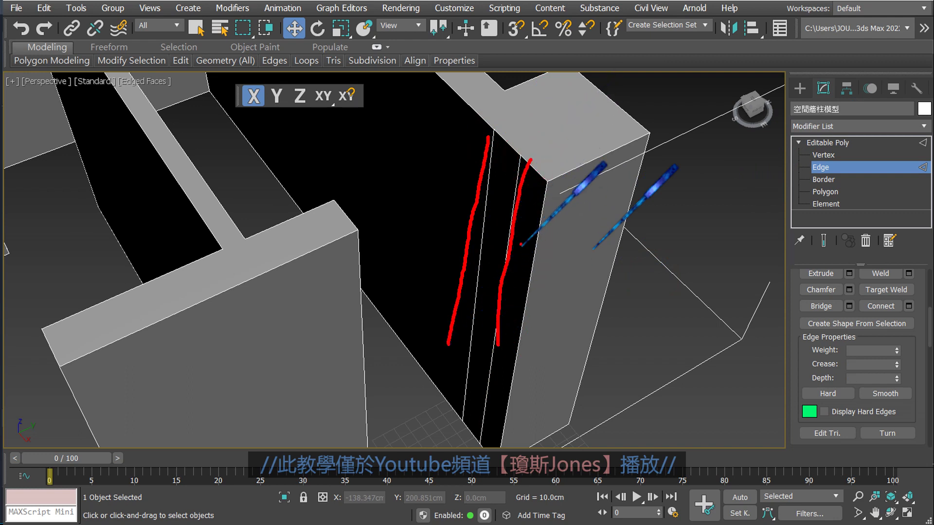
pyautogui.moveTo(479, 211); pyautogui.dragTo(510, 228)
pyautogui.press('Escape')
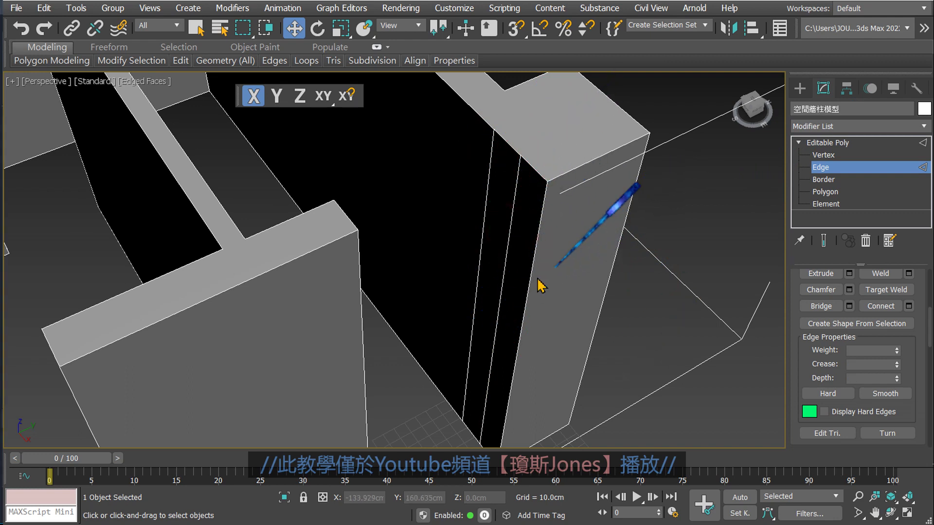
pyautogui.scroll(5, 501, 302)
# Connect the doorway face's two vertical edges with a single horizontal edge at 155 cm.
pyautogui.click(500, 294)
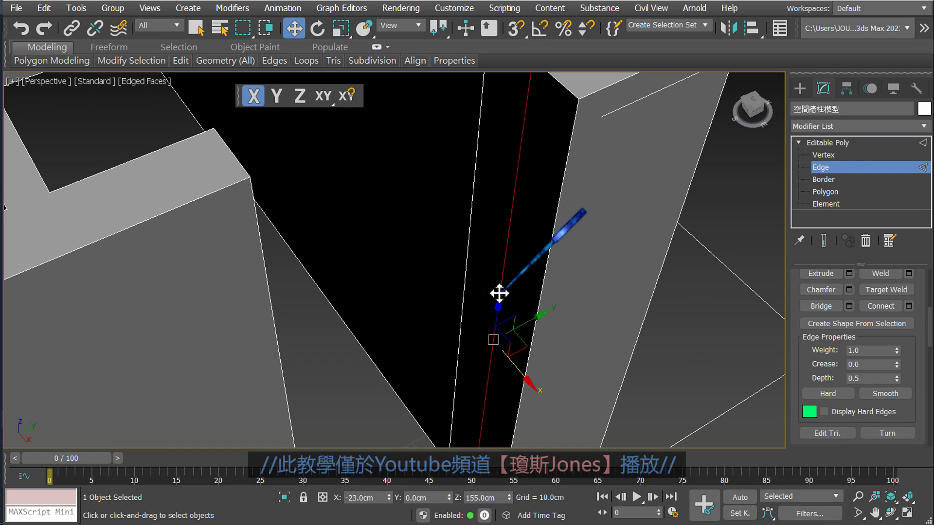
pyautogui.keyDown('ctrl'); pyautogui.click(467, 255); pyautogui.keyUp('ctrl')
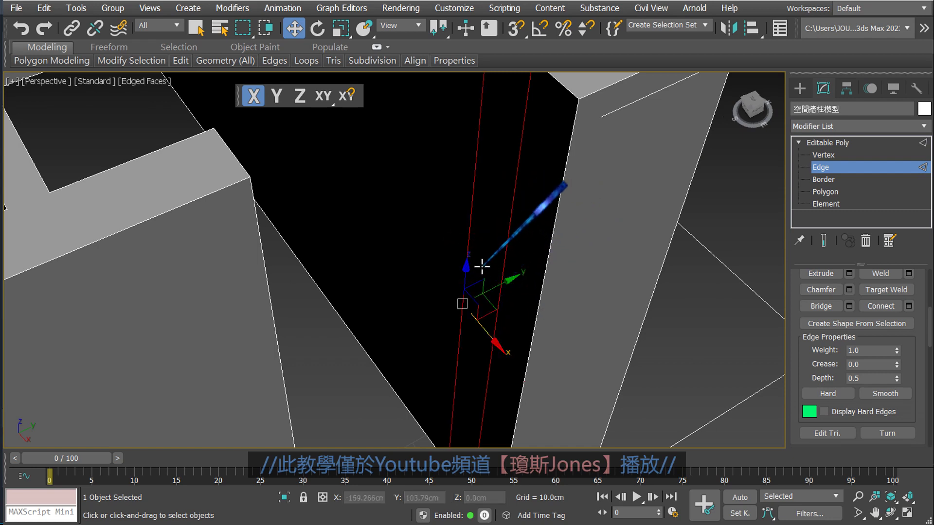
pyautogui.click(907, 307)
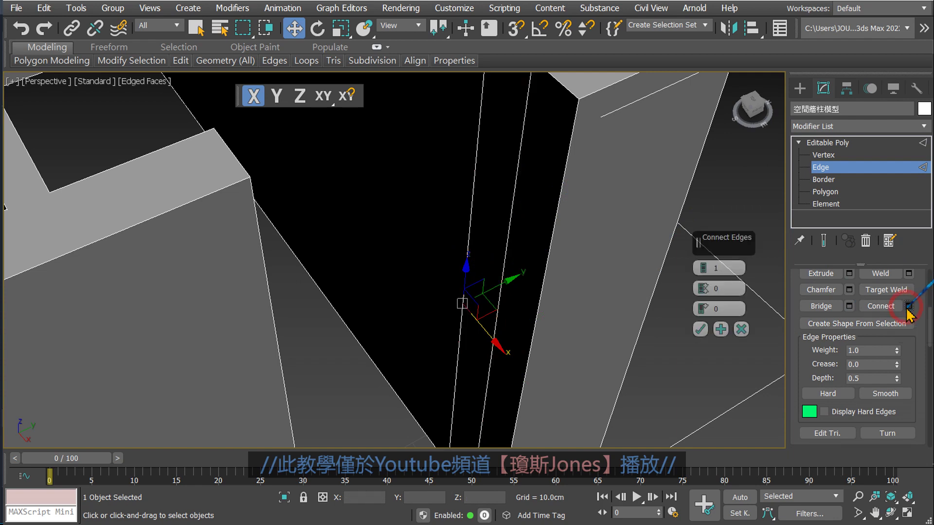
pyautogui.click(718, 268)
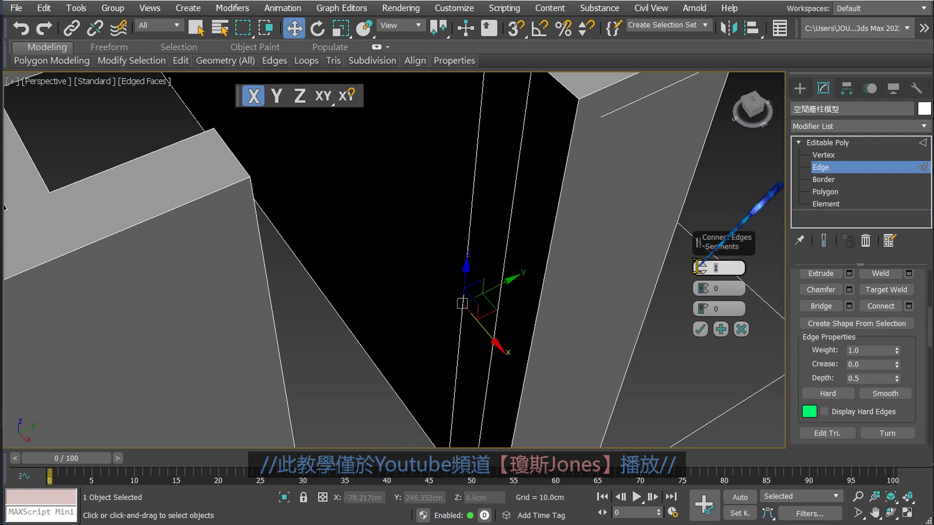
pyautogui.click(701, 330)
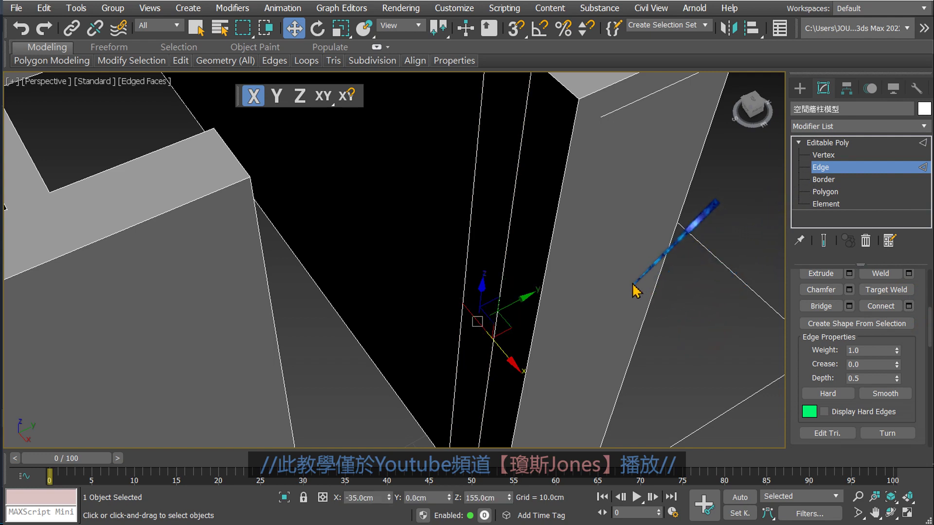
pyautogui.scroll(-3, 632, 287)
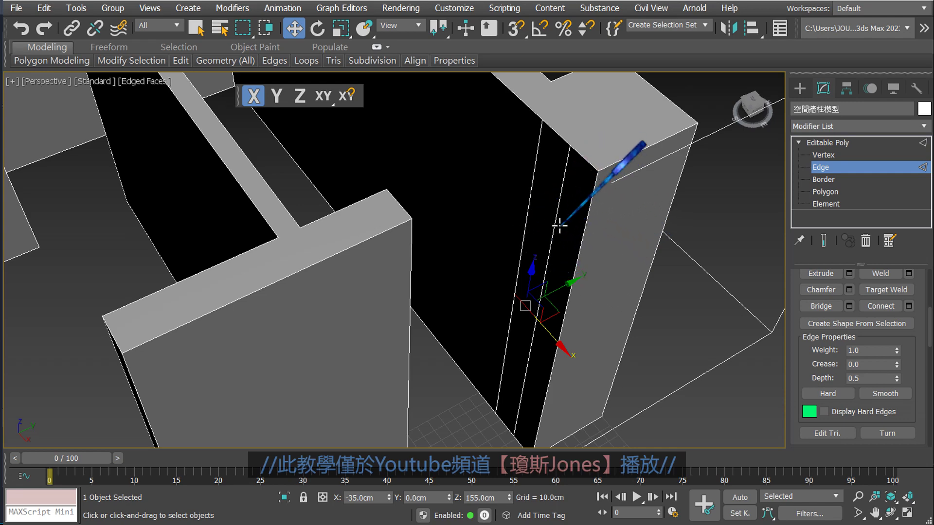
# Annotate the opposite face's two vertical edges and the planned joining line.
pyautogui.moveTo(552, 245)
pyautogui.keyDown('alt'); pyautogui.mouseDown(button='middle')
pyautogui.moveTo(479, 249)
pyautogui.moveTo(476, 264)
pyautogui.moveTo(460, 263)
pyautogui.mouseUp(button='middle'); pyautogui.keyUp('alt')
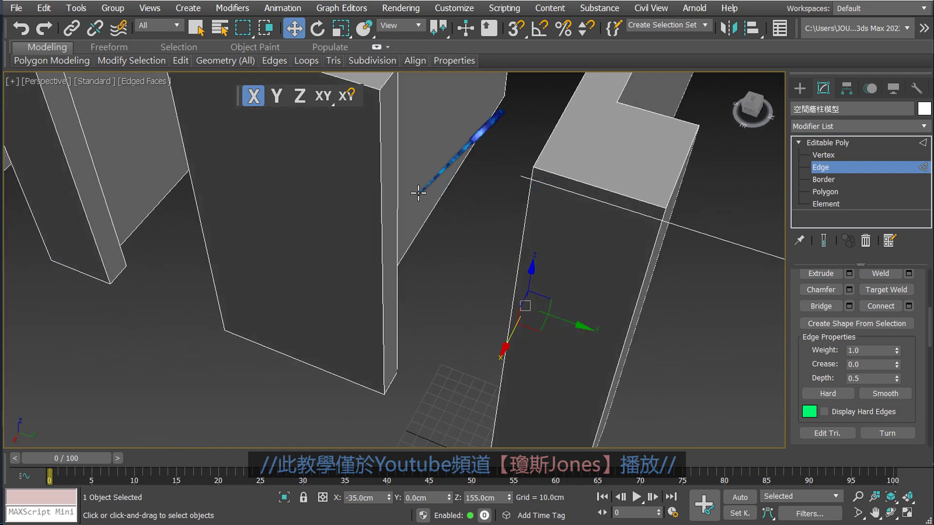
pyautogui.moveTo(399, 158); pyautogui.dragTo(393, 262)
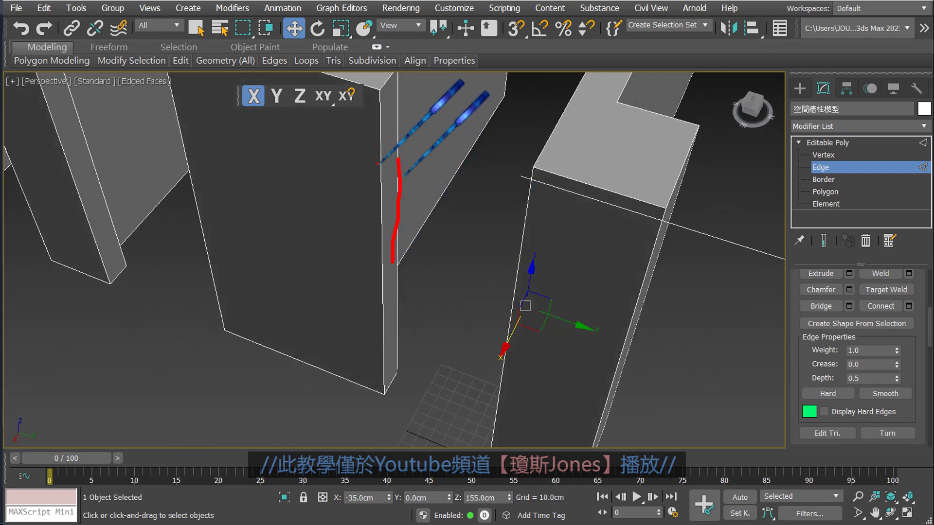
pyautogui.scroll(5, 403, 194)
pyautogui.moveTo(386, 140); pyautogui.dragTo(385, 302)
pyautogui.moveTo(310, 179); pyautogui.dragTo(327, 355)
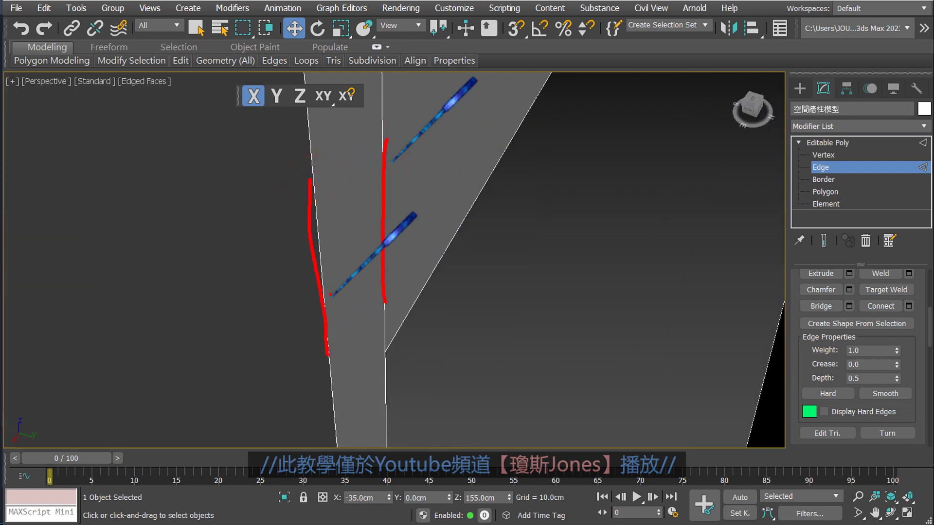
pyautogui.moveTo(327, 286); pyautogui.dragTo(372, 238)
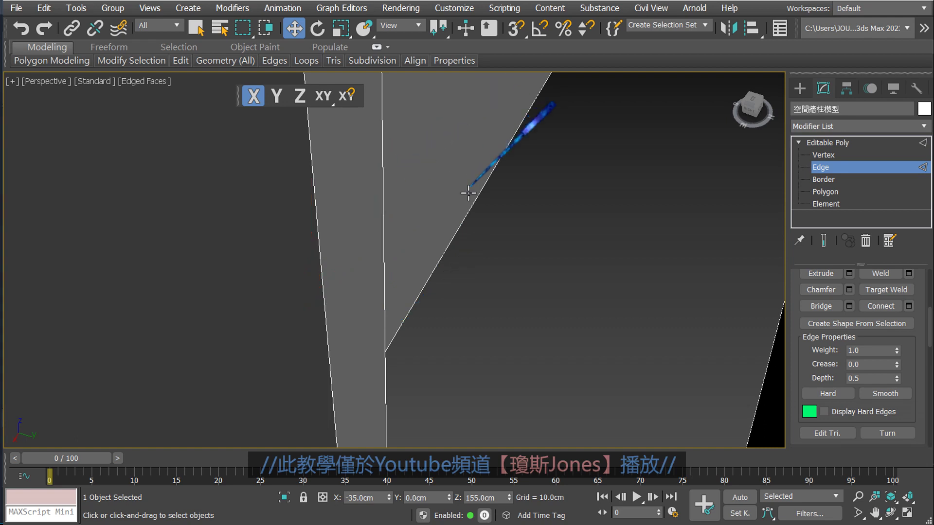
# Connect both vertical edges of that face with one horizontal edge at 155 cm.
pyautogui.click(383, 216)
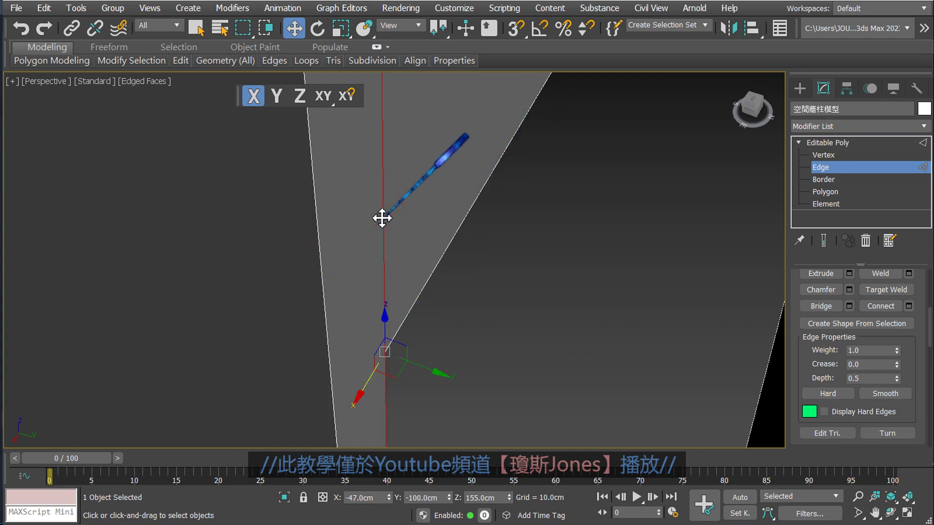
pyautogui.keyDown('ctrl'); pyautogui.click(323, 281); pyautogui.keyUp('ctrl')
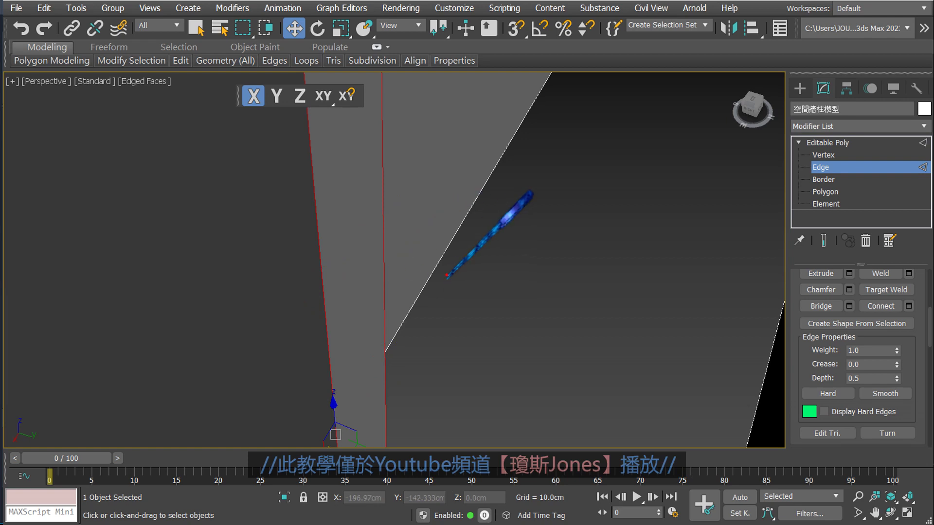
pyautogui.moveTo(441, 275)
pyautogui.mouseDown()
pyautogui.moveTo(846, 315)
pyautogui.moveTo(802, 337)
pyautogui.mouseUp()
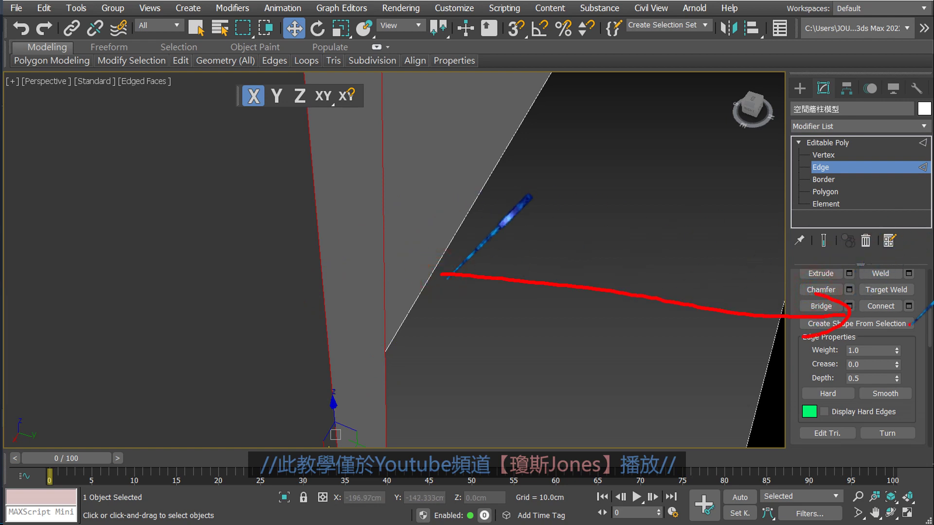
pyautogui.press('e')
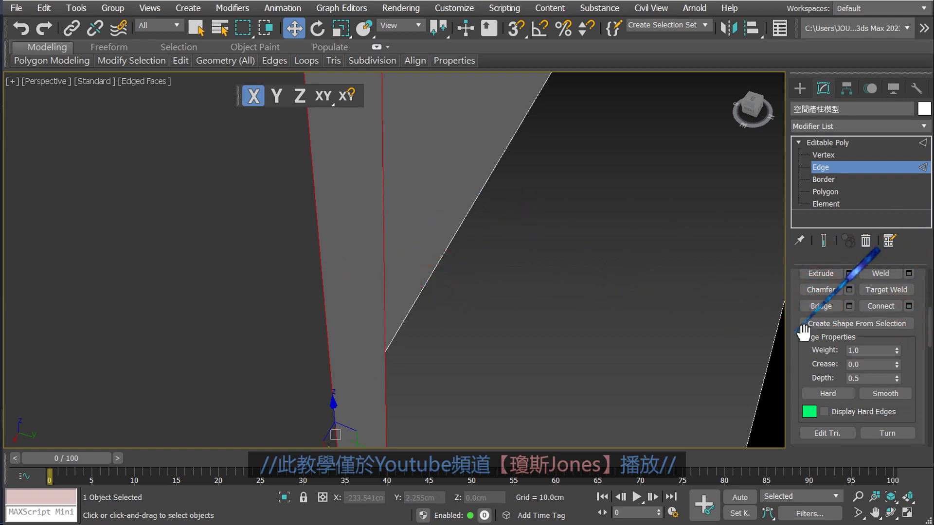
pyautogui.click(908, 306)
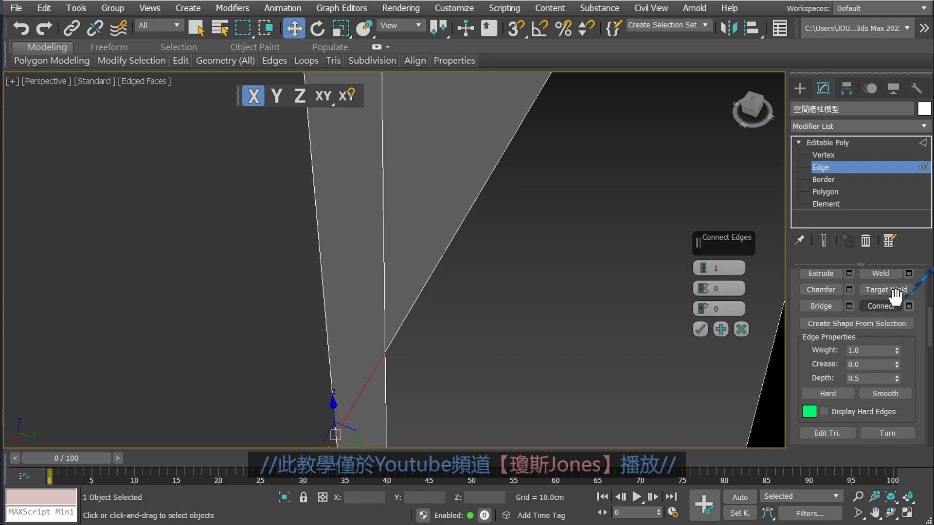
pyautogui.click(696, 332)
pyautogui.scroll(-5, 550, 244)
pyautogui.scroll(-2, 550, 243)
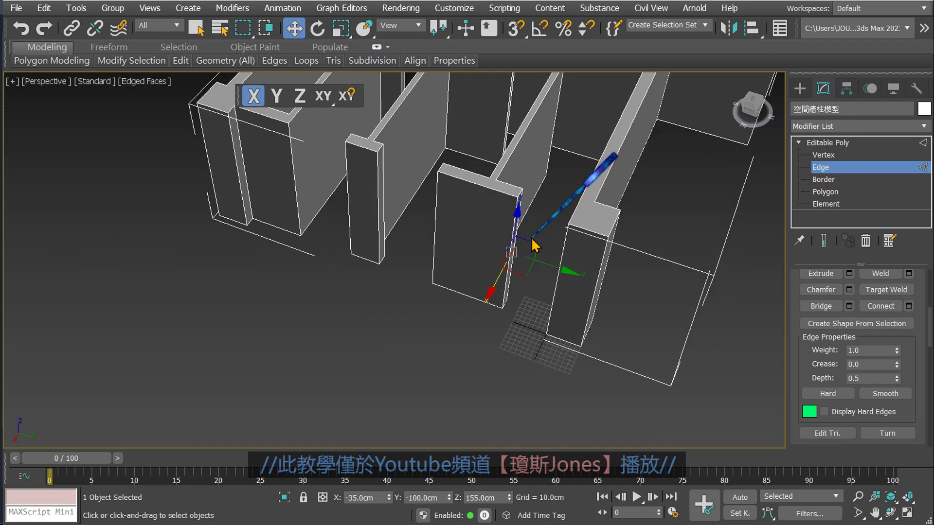
pyautogui.scroll(2, 544, 249)
pyautogui.moveTo(544, 249)
pyautogui.keyDown('alt'); pyautogui.mouseDown(button='middle')
pyautogui.moveTo(577, 221)
pyautogui.moveTo(598, 238)
pyautogui.moveTo(552, 228)
pyautogui.moveTo(534, 245)
pyautogui.mouseUp(button='middle'); pyautogui.keyUp('alt')
# In Vertex mode, select both end vertices of the new horizontal edges.
pyautogui.click(533, 240)
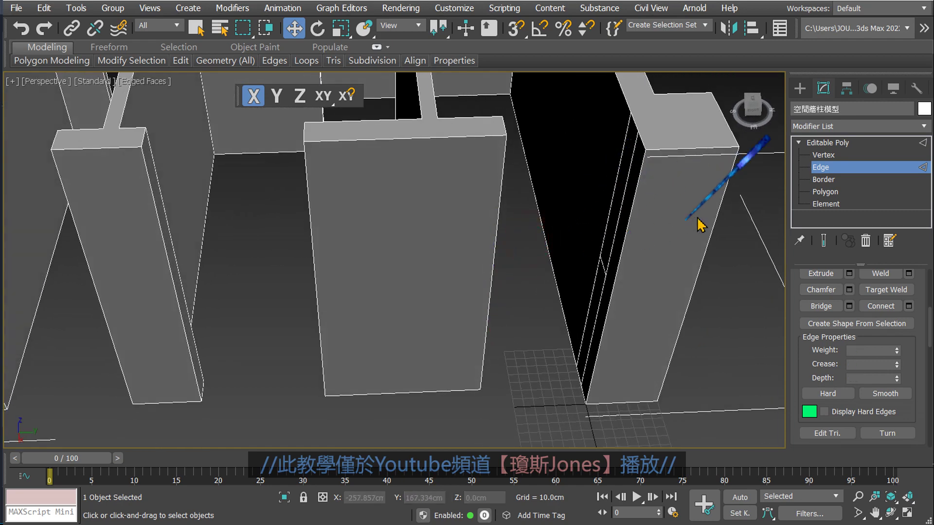
pyautogui.click(827, 155)
pyautogui.scroll(3, 614, 232)
pyautogui.scroll(3, 632, 228)
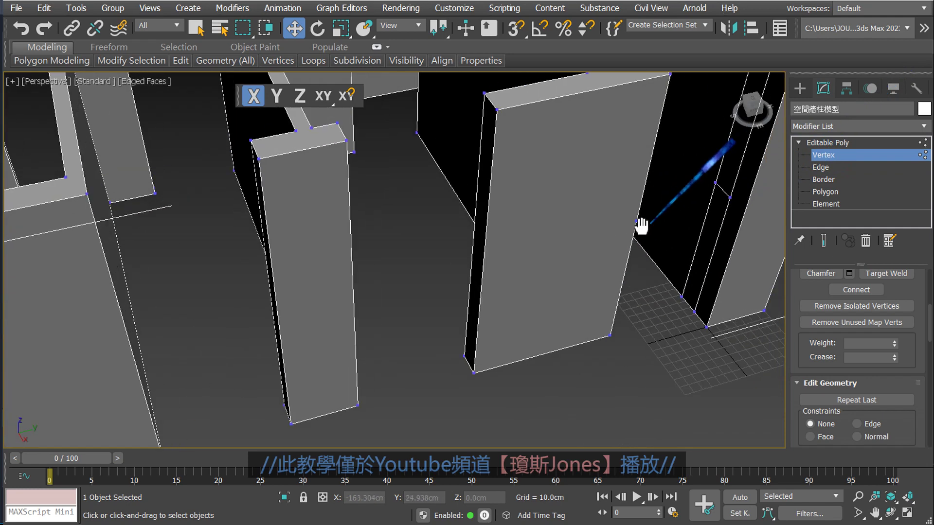
pyautogui.scroll(3, 641, 226)
pyautogui.scroll(3, 652, 246)
pyautogui.click(667, 228)
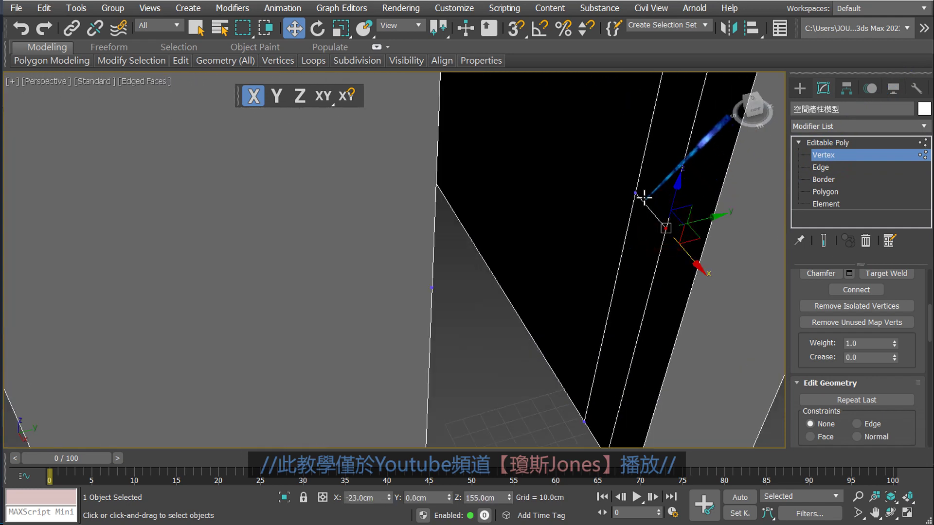
pyautogui.scroll(-3, 601, 271)
pyautogui.scroll(-5, 602, 271)
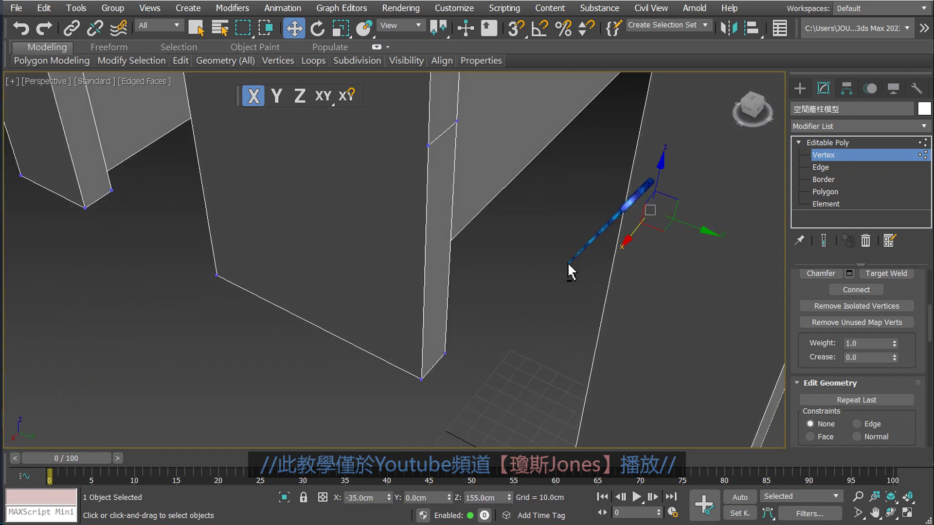
pyautogui.click(455, 122)
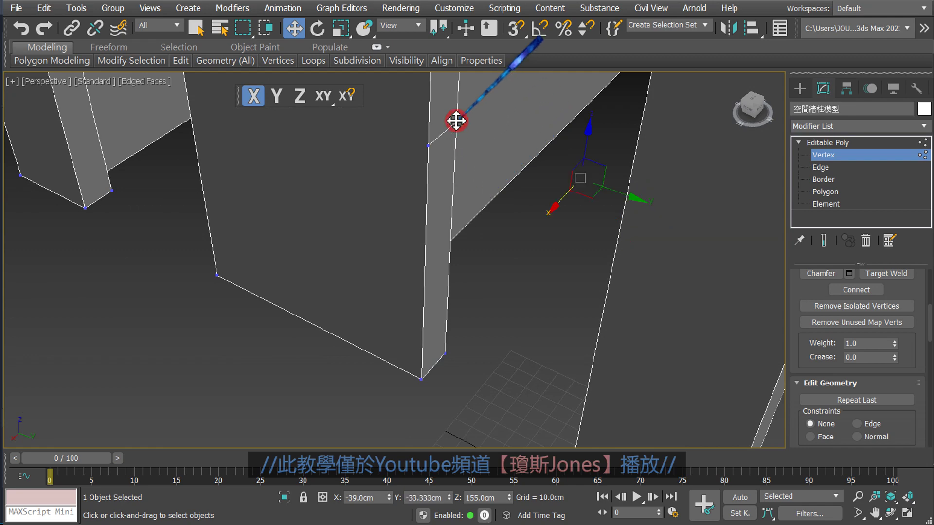
pyautogui.keyDown('ctrl'); pyautogui.click(428, 144); pyautogui.keyUp('ctrl')
pyautogui.moveTo(502, 234)
pyautogui.keyDown('alt'); pyautogui.mouseDown(button='middle')
pyautogui.moveTo(532, 236)
pyautogui.moveTo(527, 208)
pyautogui.moveTo(483, 225)
pyautogui.moveTo(528, 234)
pyautogui.mouseUp(button='middle'); pyautogui.keyUp('alt')
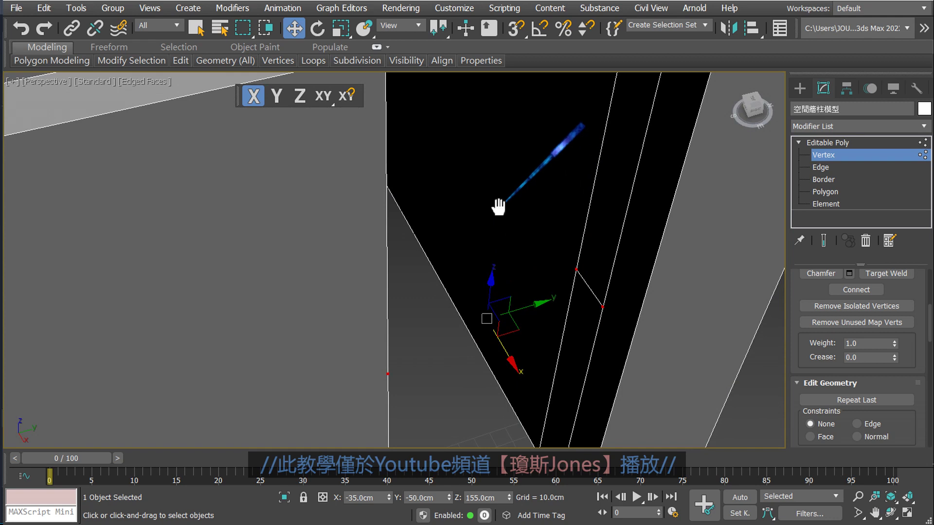
pyautogui.moveTo(500, 204); pyautogui.dragTo(500, 197, button='middle')
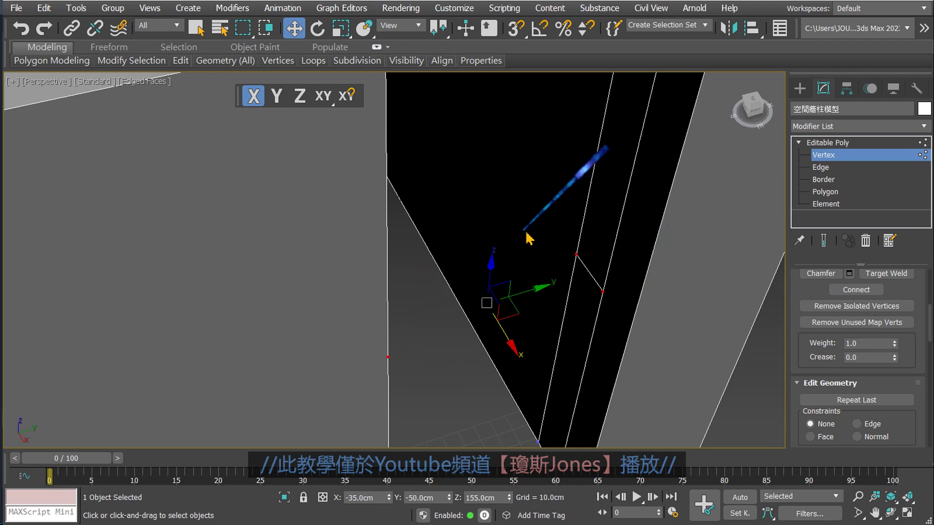
# Annotate the upward Z move, then set the vertices' Z height to 210 cm.
pyautogui.moveTo(515, 251)
pyautogui.mouseDown()
pyautogui.moveTo(474, 246)
pyautogui.moveTo(527, 245)
pyautogui.moveTo(543, 146)
pyautogui.mouseUp()
pyautogui.moveTo(527, 178)
pyautogui.mouseDown()
pyautogui.moveTo(632, 155)
pyautogui.moveTo(652, 214)
pyautogui.mouseUp()
pyautogui.moveTo(654, 173)
pyautogui.mouseDown()
pyautogui.moveTo(686, 170)
pyautogui.moveTo(690, 185)
pyautogui.moveTo(749, 195)
pyautogui.mouseUp()
pyautogui.moveTo(773, 158); pyautogui.dragTo(766, 207)
pyautogui.moveTo(804, 166)
pyautogui.mouseDown()
pyautogui.moveTo(832, 166)
pyautogui.moveTo(807, 168)
pyautogui.mouseUp()
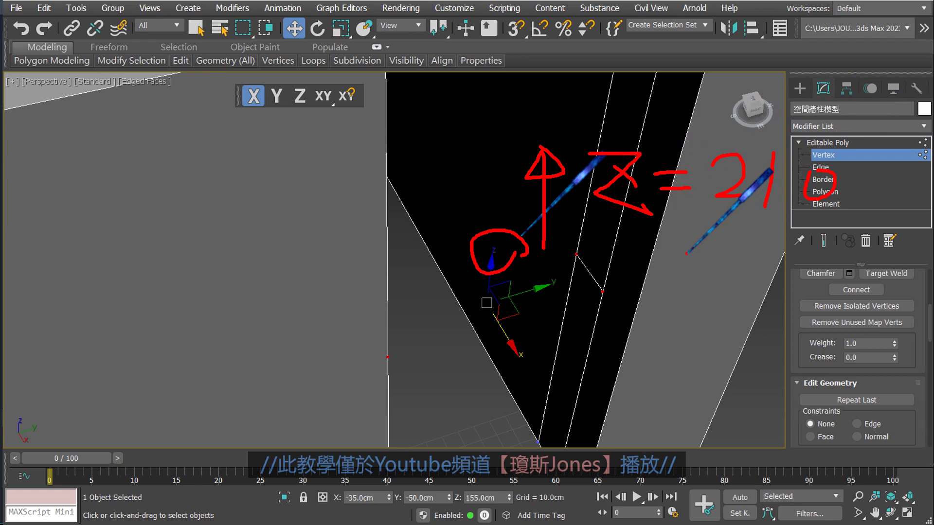
pyautogui.moveTo(670, 251); pyautogui.dragTo(494, 451)
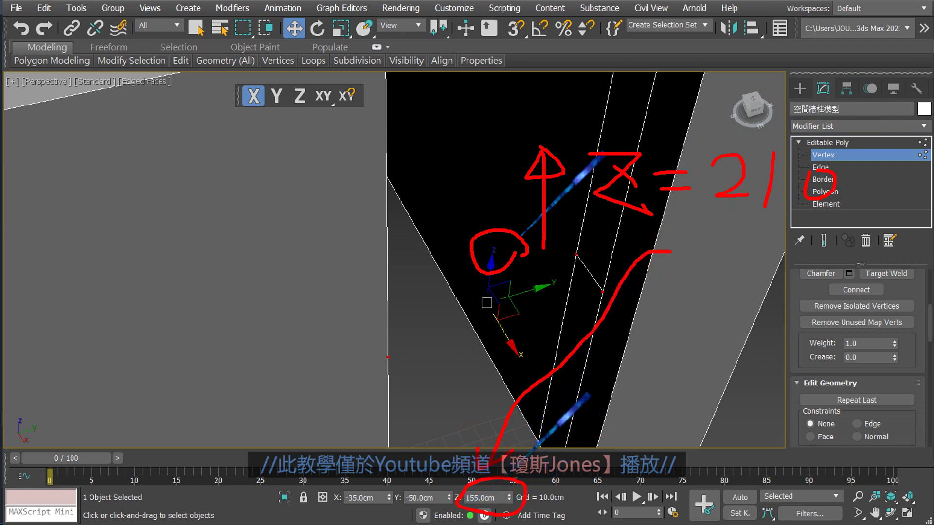
pyautogui.press('Escape')
pyautogui.write('210')
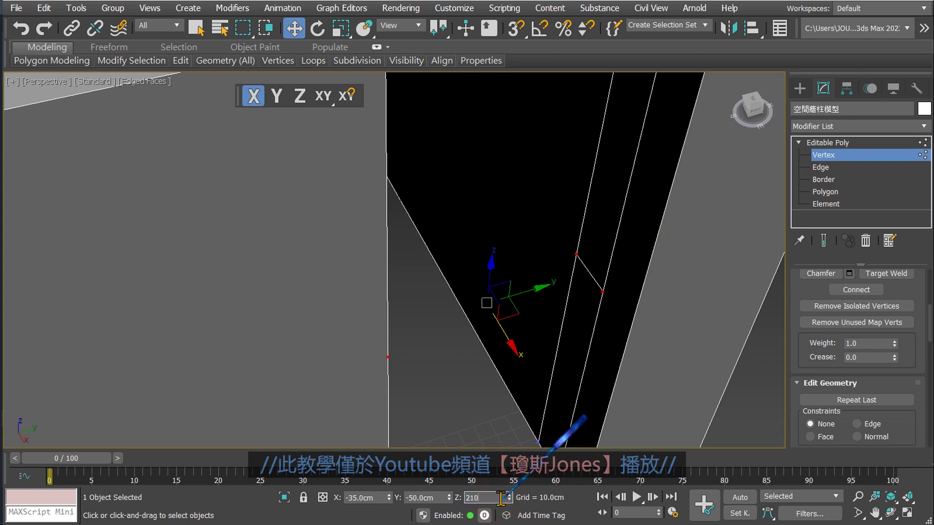
pyautogui.press('Return')
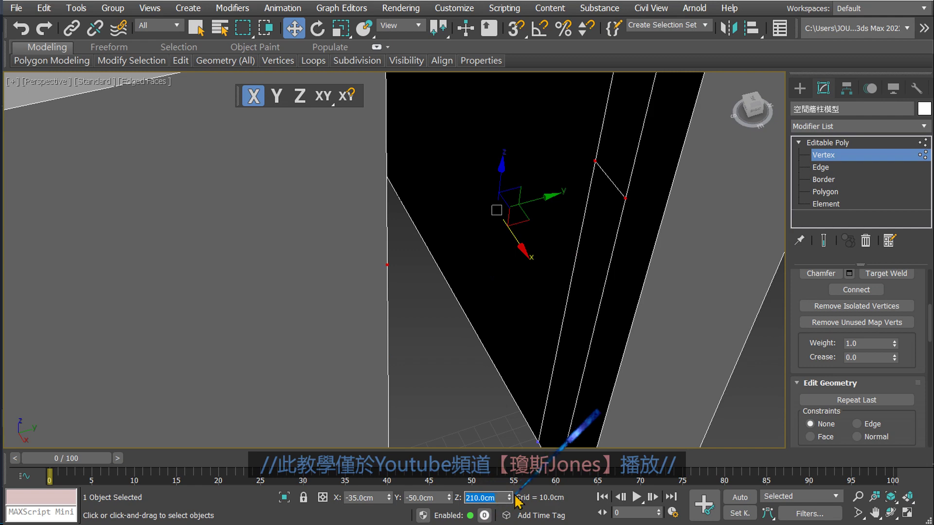
pyautogui.click(469, 387)
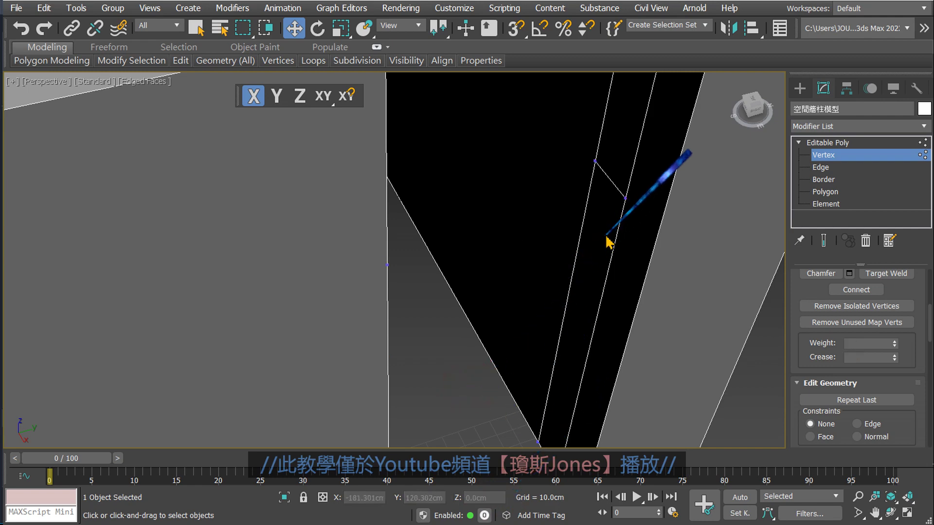
pyautogui.scroll(-2, 607, 238)
pyautogui.scroll(-2, 648, 234)
# In Polygon mode, select the upper faces above 210 cm on both sides of the doorway.
pyautogui.click(827, 193)
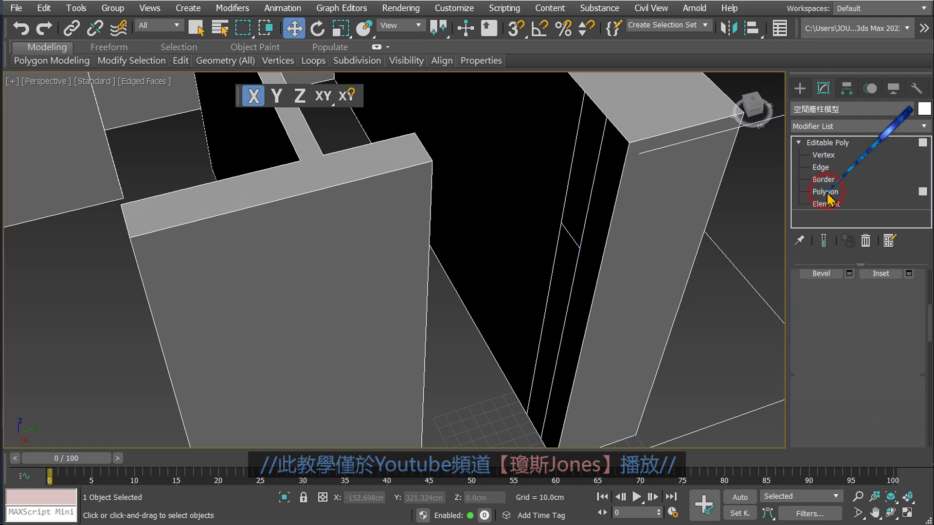
pyautogui.click(590, 180)
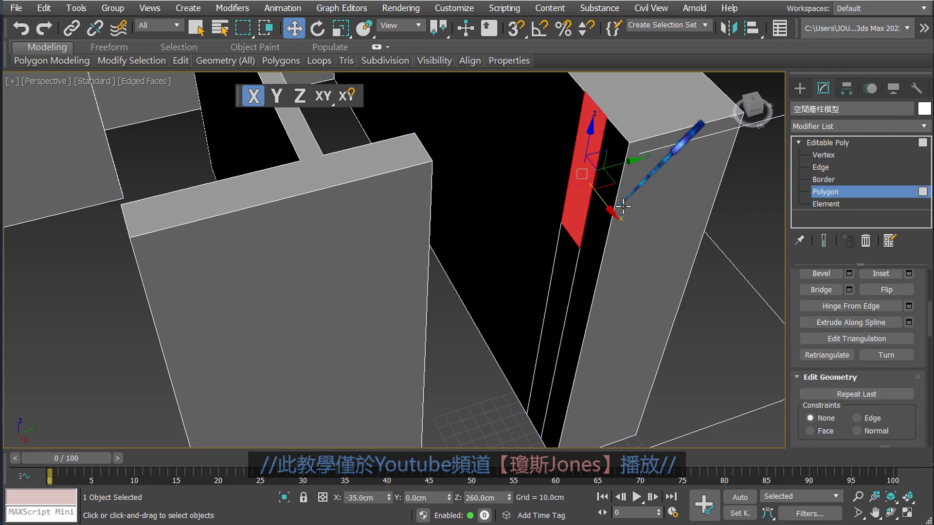
pyautogui.moveTo(698, 234)
pyautogui.keyDown('alt'); pyautogui.mouseDown(button='middle')
pyautogui.moveTo(631, 246)
pyautogui.moveTo(535, 233)
pyautogui.moveTo(513, 257)
pyautogui.mouseUp(button='middle'); pyautogui.keyUp('alt')
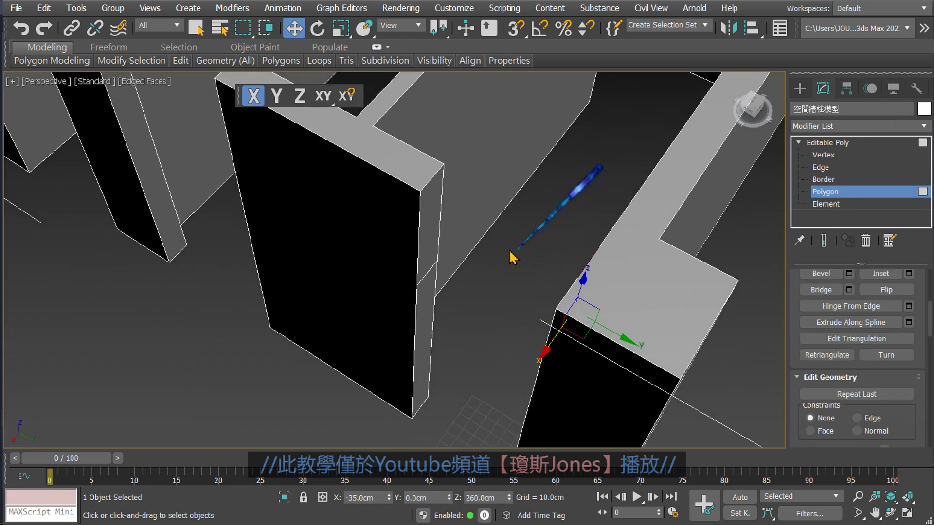
pyautogui.keyDown('ctrl'); pyautogui.click(427, 233); pyautogui.keyUp('ctrl')
pyautogui.moveTo(492, 287)
pyautogui.keyDown('alt'); pyautogui.mouseDown(button='middle')
pyautogui.moveTo(565, 292)
pyautogui.moveTo(506, 298)
pyautogui.moveTo(533, 288)
pyautogui.mouseUp(button='middle'); pyautogui.keyUp('alt')
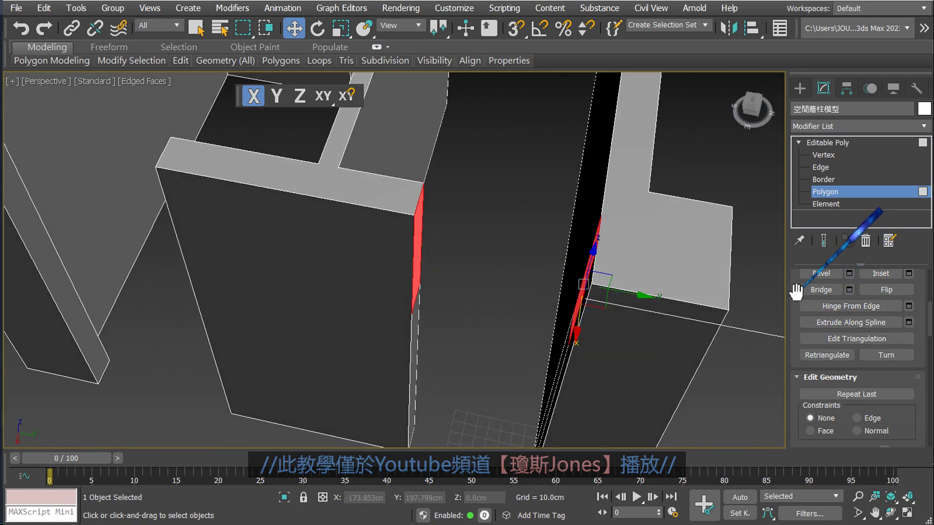
pyautogui.moveTo(796, 292); pyautogui.dragTo(788, 387)
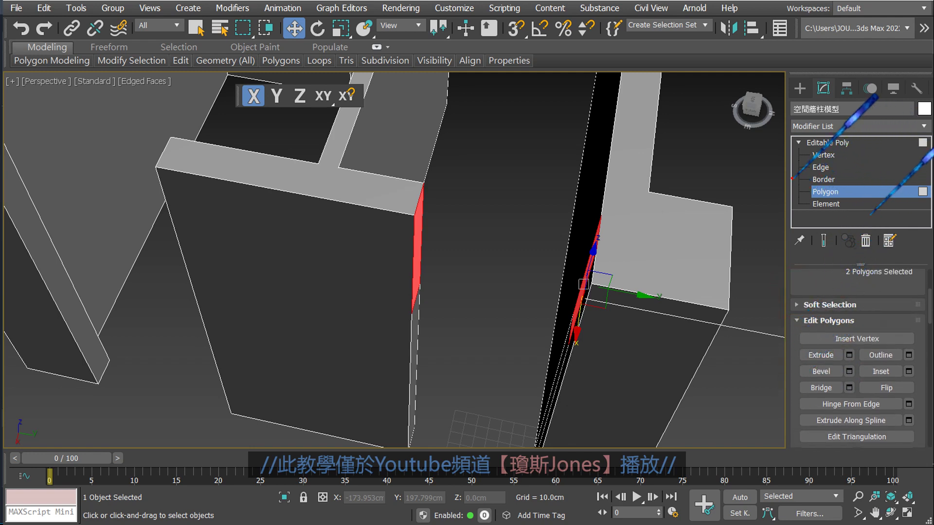
pyautogui.moveTo(792, 181); pyautogui.dragTo(853, 200)
pyautogui.moveTo(789, 202); pyautogui.dragTo(758, 251)
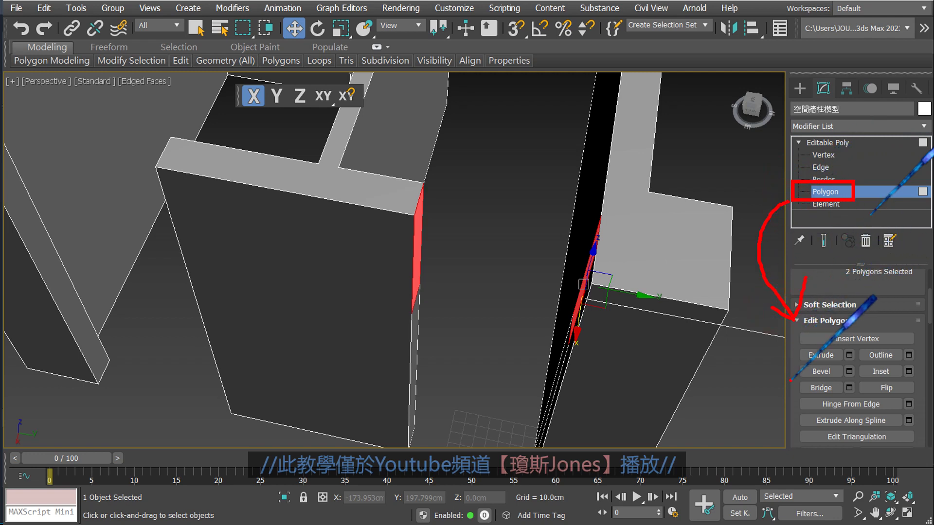
pyautogui.moveTo(788, 378); pyautogui.dragTo(844, 399)
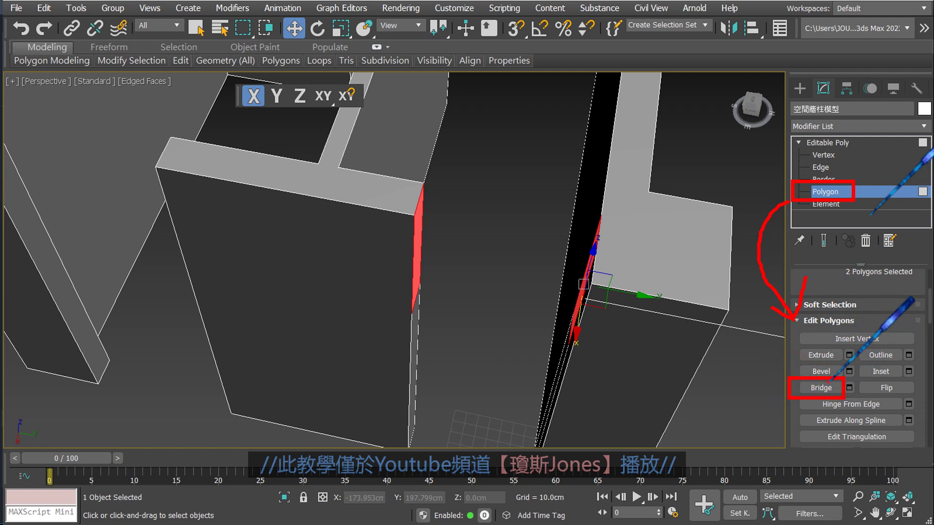
pyautogui.click(820, 389)
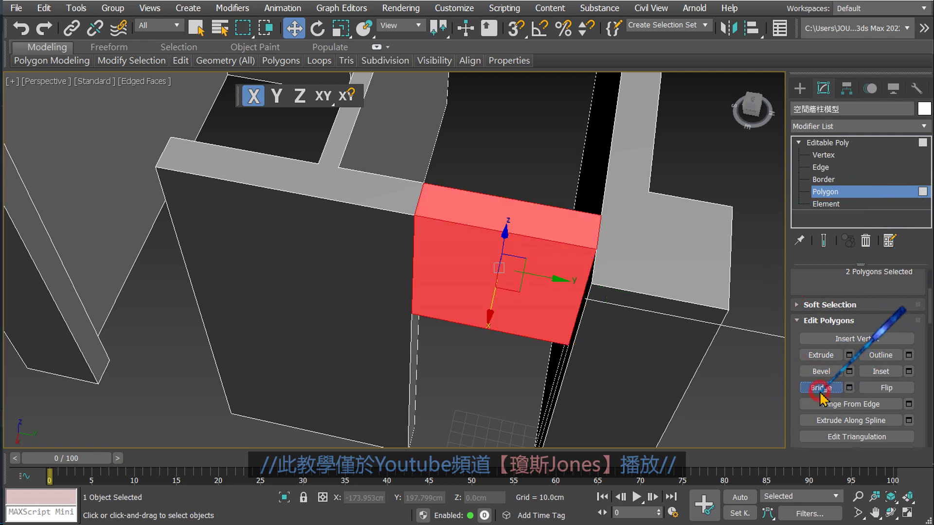
pyautogui.click(490, 360)
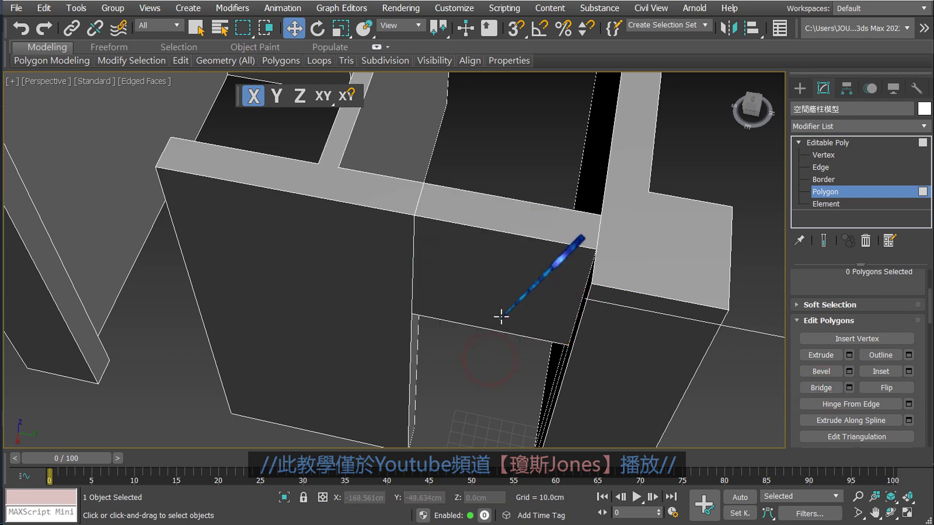
pyautogui.keyDown('alt'); pyautogui.moveTo(501, 317); pyautogui.dragTo(521, 309, button='middle'); pyautogui.keyUp('alt')
pyautogui.moveTo(611, 223); pyautogui.dragTo(525, 271, button='middle')
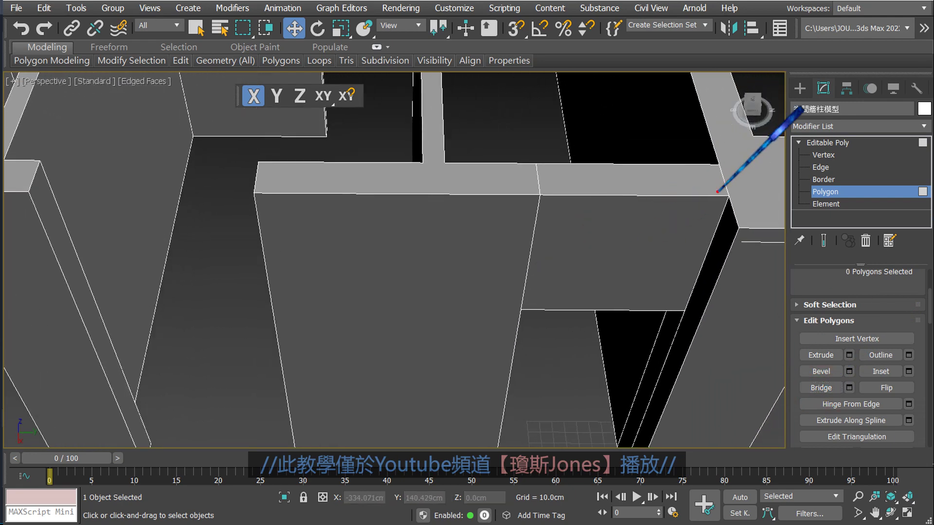
pyautogui.moveTo(724, 191); pyautogui.dragTo(577, 192)
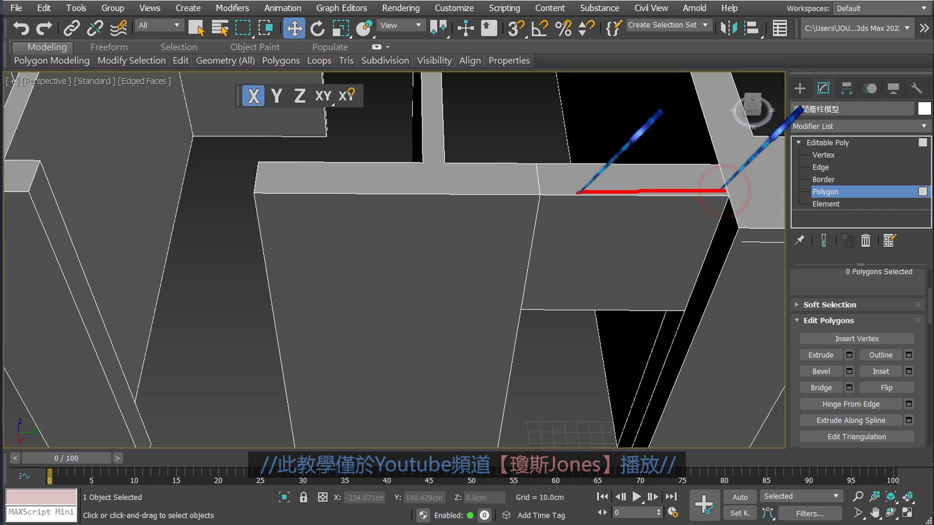
pyautogui.moveTo(623, 174); pyautogui.dragTo(603, 224)
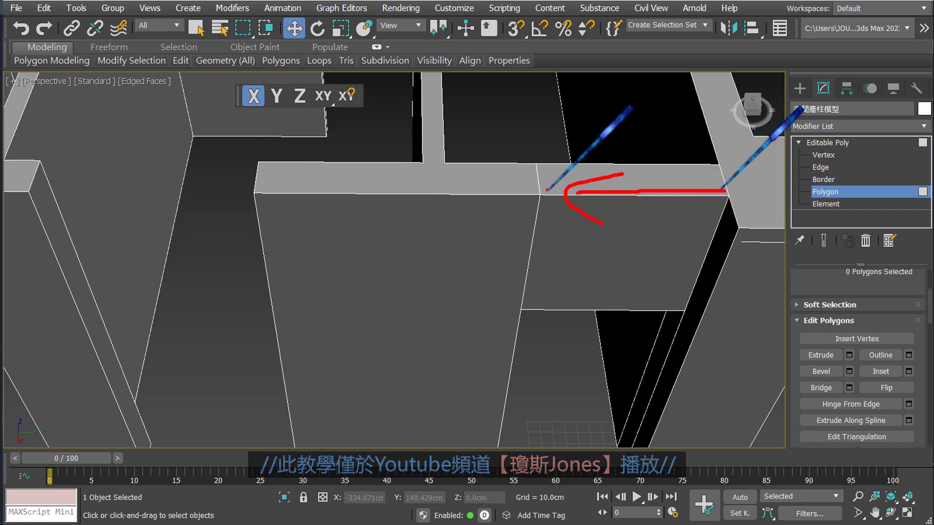
pyautogui.moveTo(538, 179); pyautogui.dragTo(550, 202)
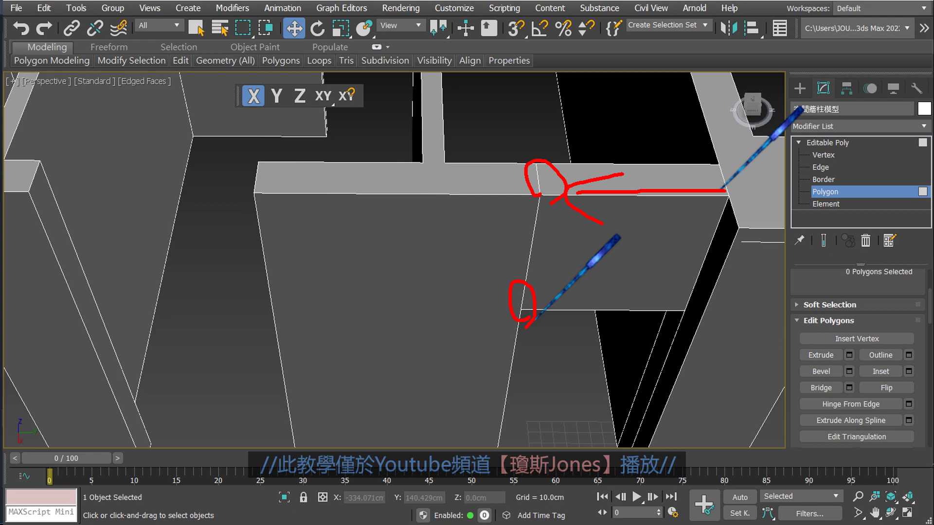
pyautogui.press('Escape')
# Pull back to a top-down view of the walls and circle the wall corners and ends.
pyautogui.scroll(-3, 713, 195)
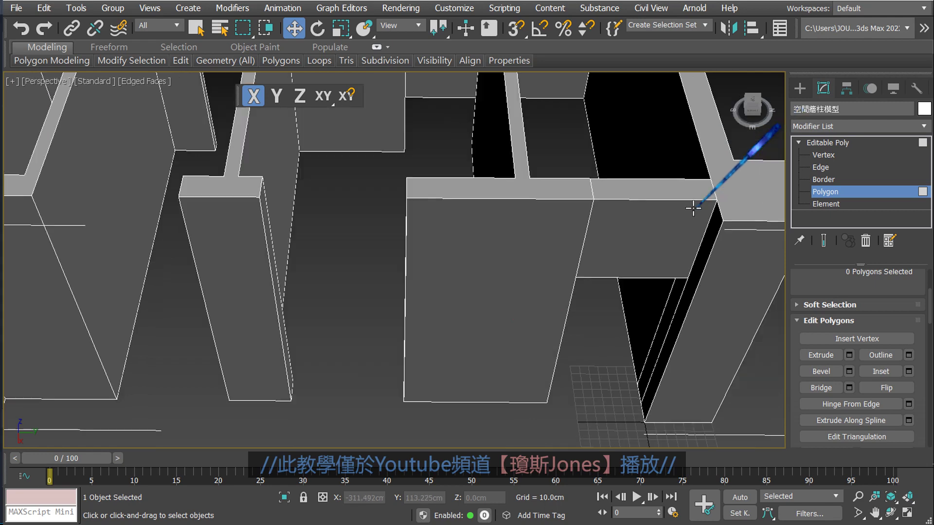
pyautogui.moveTo(694, 204)
pyautogui.mouseDown(button='middle')
pyautogui.moveTo(667, 235)
pyautogui.moveTo(688, 194)
pyautogui.moveTo(455, 293)
pyautogui.mouseUp(button='middle')
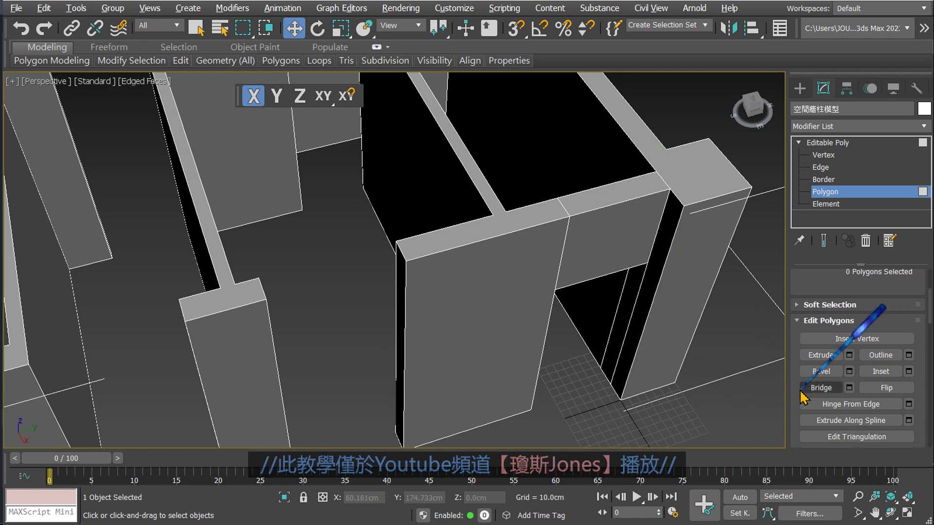
pyautogui.scroll(-3, 540, 243)
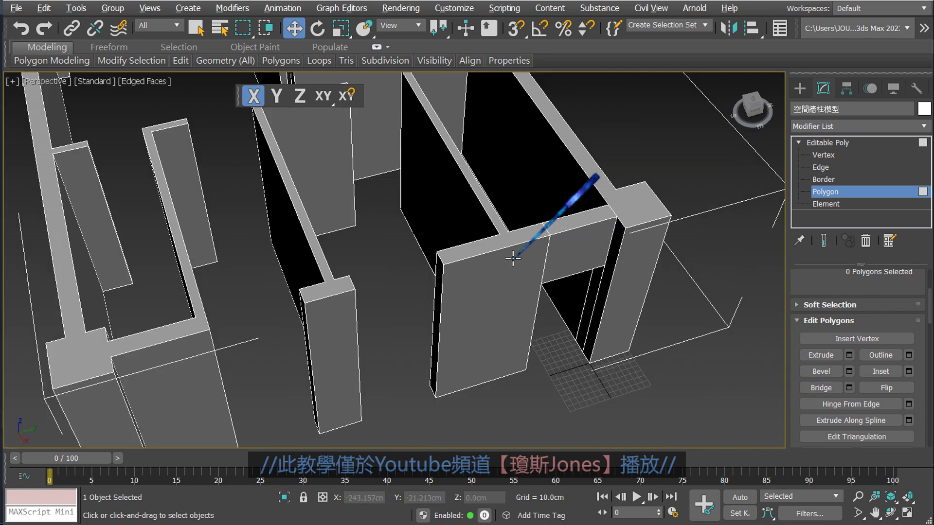
pyautogui.moveTo(559, 311); pyautogui.dragTo(592, 336)
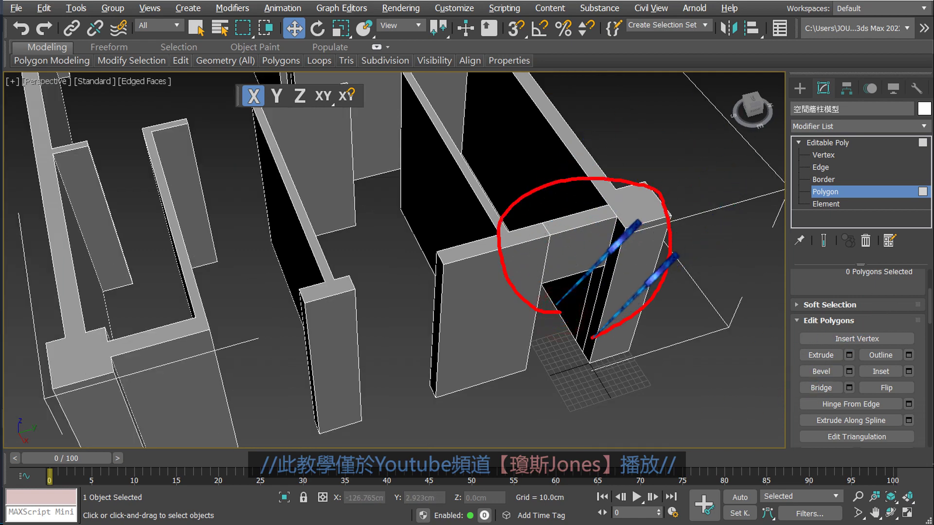
pyautogui.scroll(-3, 492, 224)
pyautogui.keyDown('alt'); pyautogui.moveTo(492, 223); pyautogui.dragTo(477, 222, button='middle'); pyautogui.keyUp('alt')
pyautogui.scroll(3, 485, 237)
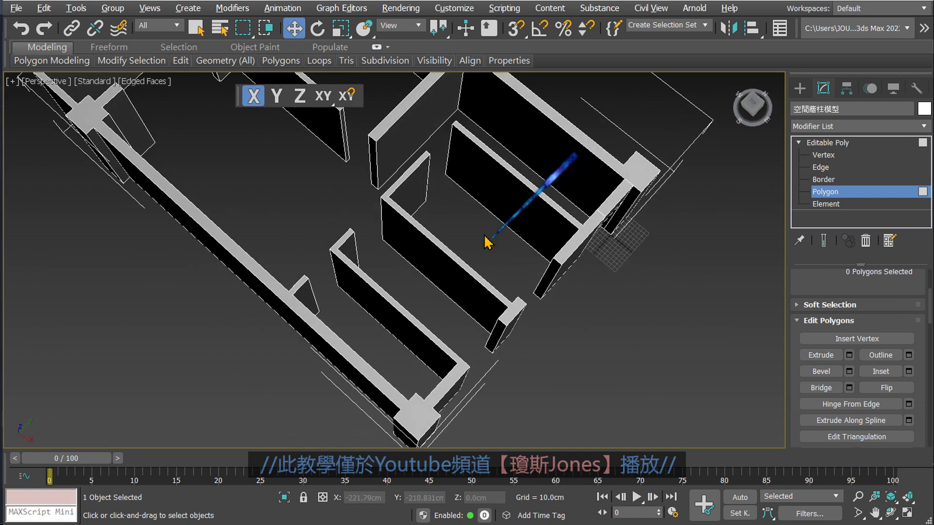
pyautogui.moveTo(455, 132)
pyautogui.mouseDown()
pyautogui.moveTo(428, 163)
pyautogui.moveTo(443, 181)
pyautogui.mouseUp()
pyautogui.moveTo(389, 207); pyautogui.dragTo(374, 246)
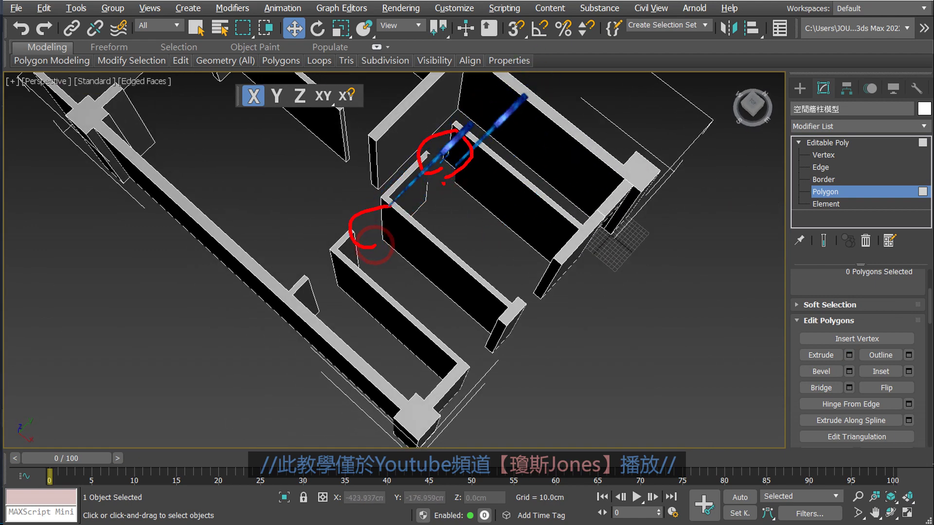
pyautogui.moveTo(295, 282); pyautogui.dragTo(306, 280)
pyautogui.moveTo(377, 139); pyautogui.dragTo(369, 155)
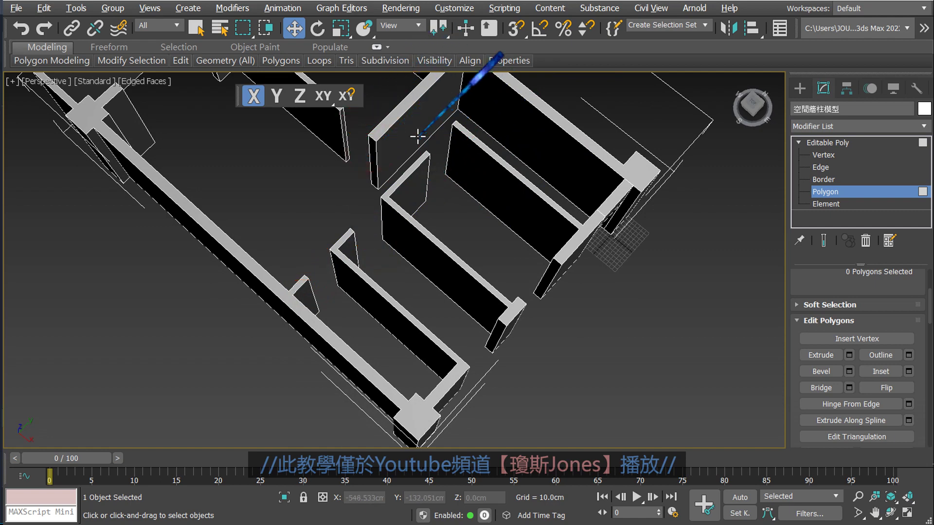
pyautogui.scroll(-3, 423, 204)
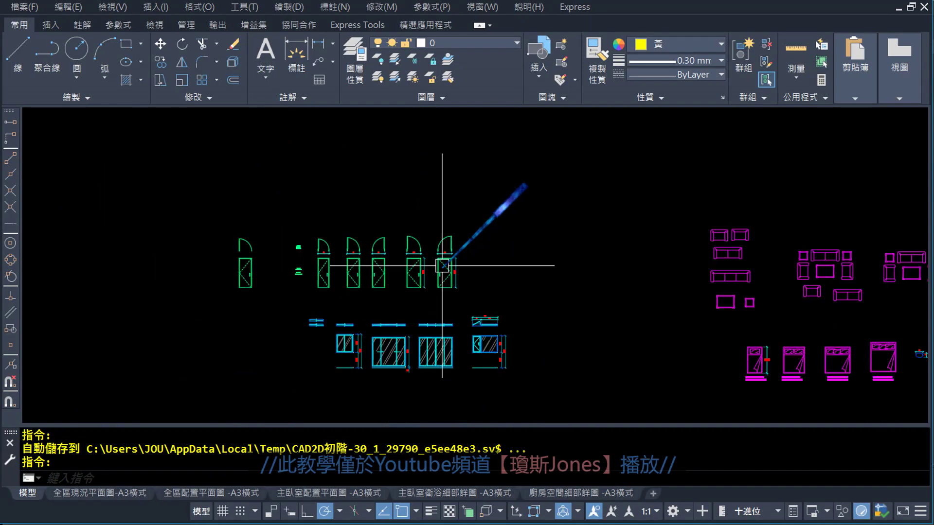
# Zoom the AutoCAD plan and circle the entry, bedroom, bathroom and top-left doors.
pyautogui.scroll(-1, 519, 192)
pyautogui.scroll(-3, 496, 225)
pyautogui.scroll(3, 625, 289)
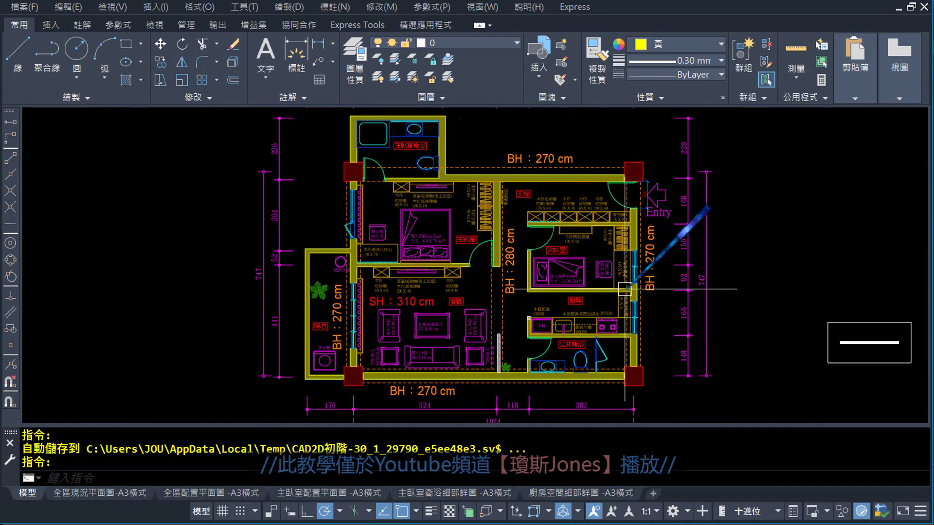
pyautogui.scroll(2, 624, 289)
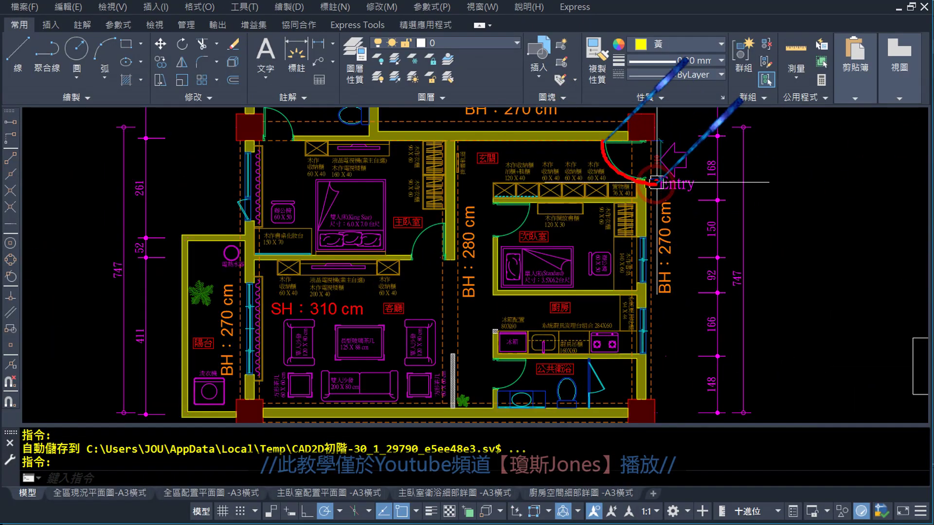
pyautogui.moveTo(652, 182); pyautogui.dragTo(605, 141)
pyautogui.moveTo(547, 194); pyautogui.dragTo(534, 247)
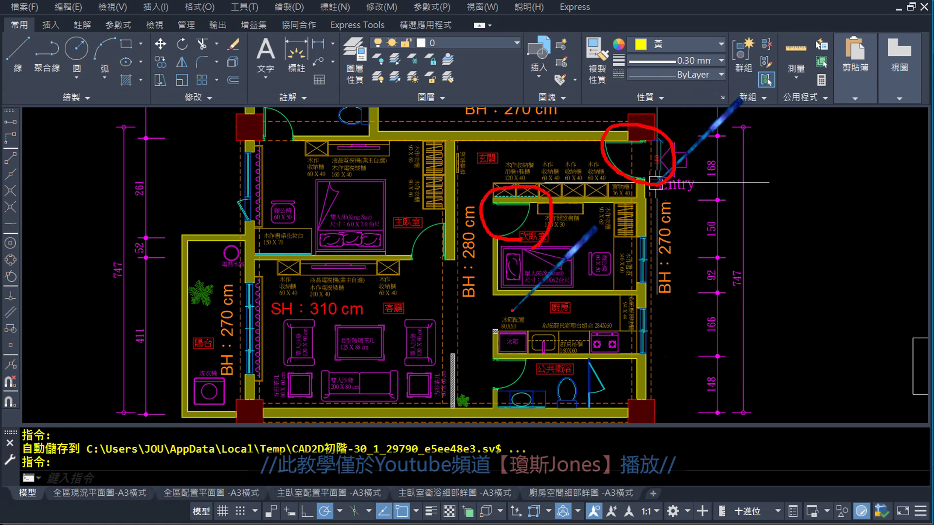
pyautogui.moveTo(520, 386); pyautogui.dragTo(513, 402)
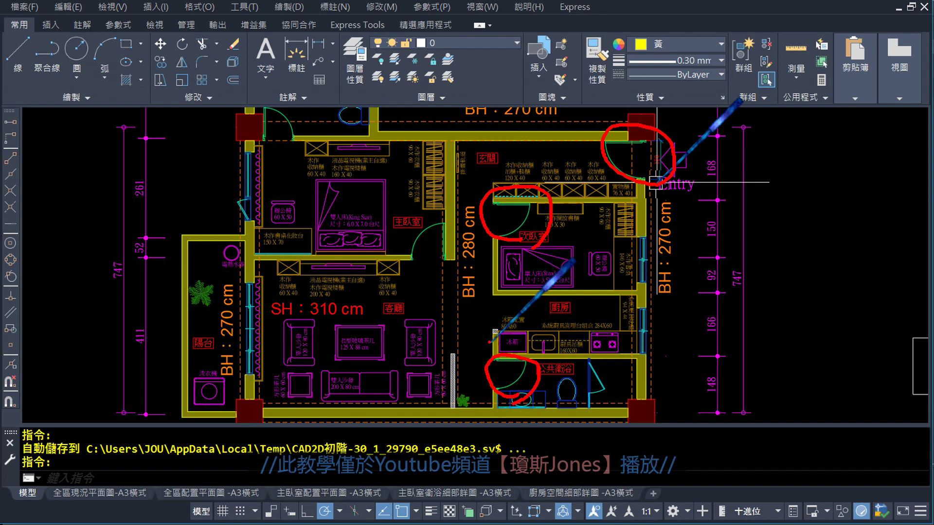
pyautogui.moveTo(435, 214); pyautogui.dragTo(420, 281)
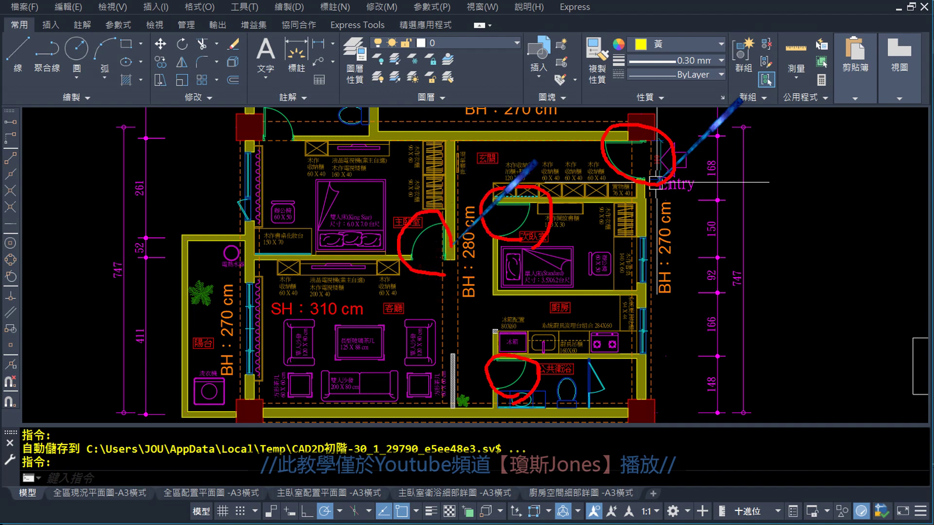
pyautogui.moveTo(279, 146); pyautogui.dragTo(305, 101)
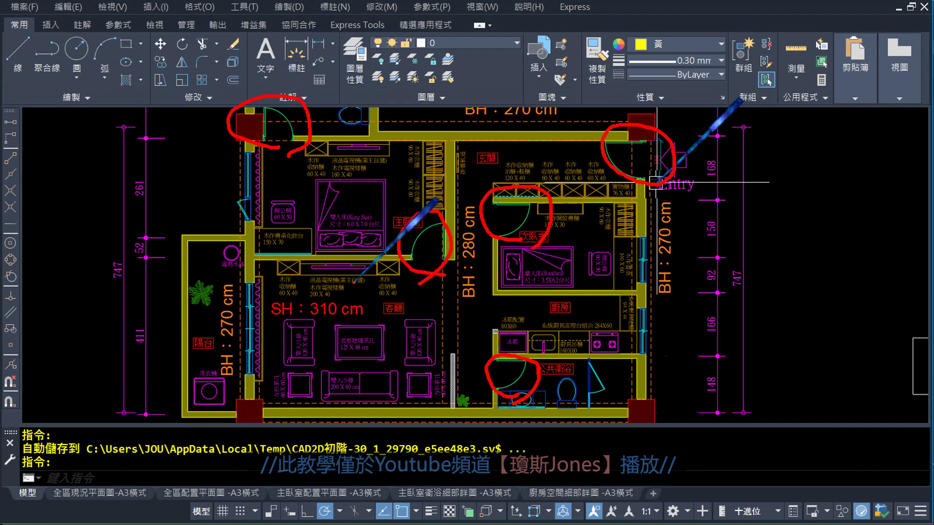
# Label the doors D1–D4 plus the top-left door, then erase the labels.
pyautogui.moveTo(701, 139); pyautogui.dragTo(703, 173)
pyautogui.moveTo(749, 135); pyautogui.dragTo(748, 164)
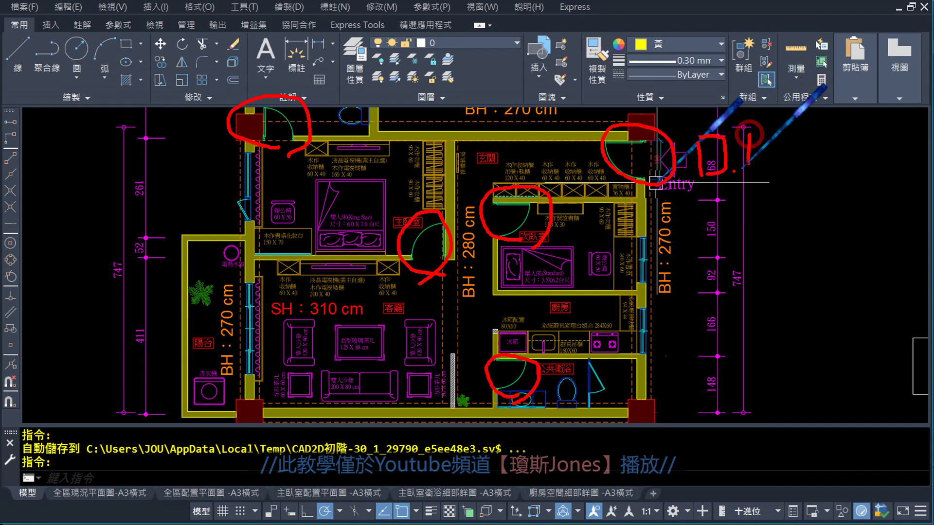
pyautogui.moveTo(559, 212); pyautogui.dragTo(564, 239)
pyautogui.moveTo(611, 208); pyautogui.dragTo(621, 239)
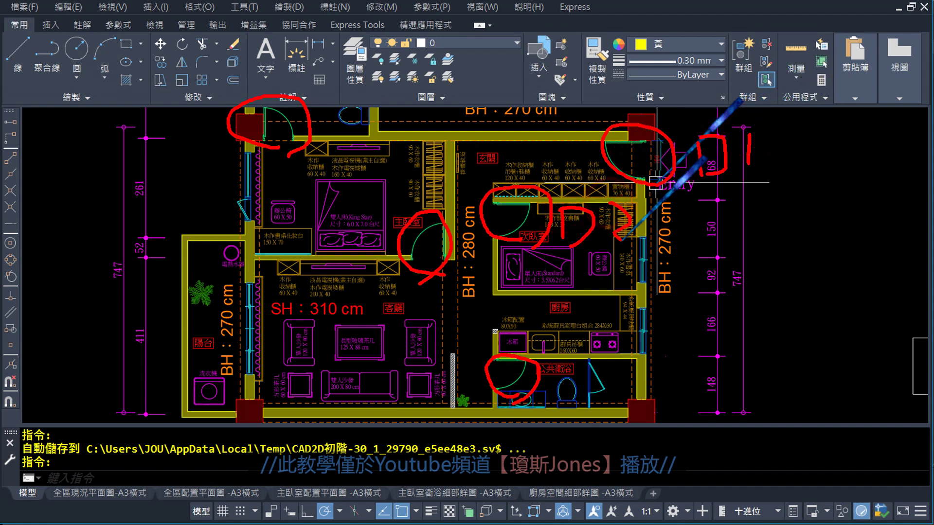
pyautogui.moveTo(547, 367); pyautogui.dragTo(552, 400)
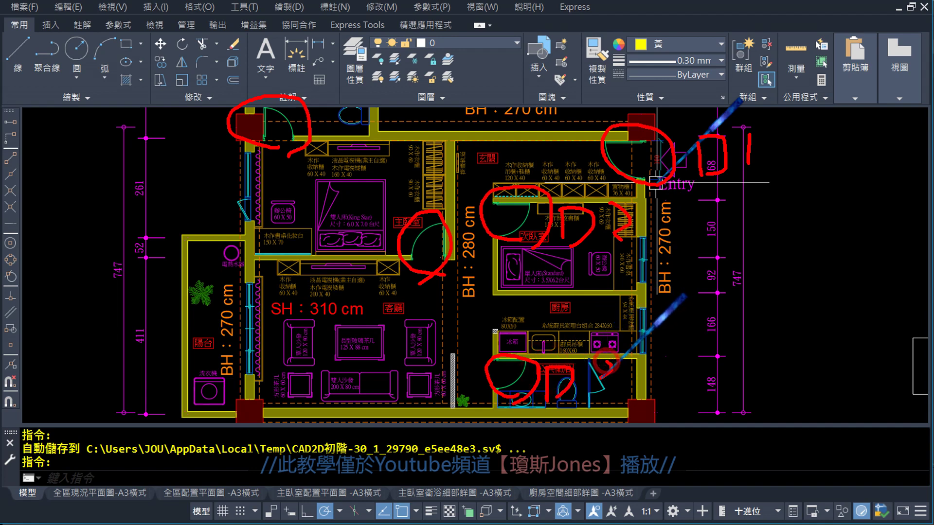
pyautogui.moveTo(591, 365); pyautogui.dragTo(594, 404)
pyautogui.moveTo(415, 288); pyautogui.dragTo(417, 324)
pyautogui.moveTo(455, 292)
pyautogui.mouseDown()
pyautogui.moveTo(470, 316)
pyautogui.moveTo(460, 333)
pyautogui.mouseUp()
pyautogui.moveTo(270, 157); pyautogui.dragTo(274, 194)
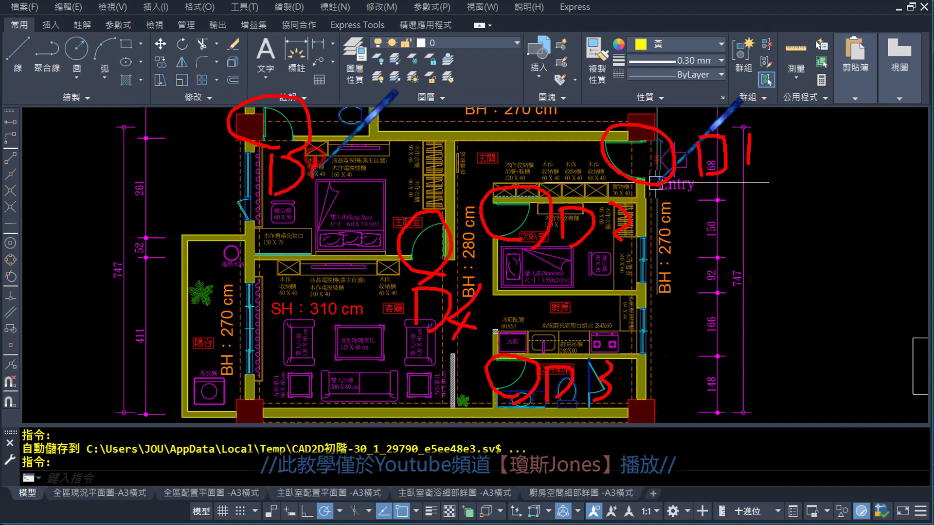
pyautogui.moveTo(307, 165); pyautogui.dragTo(328, 199)
pyautogui.moveTo(309, 162); pyautogui.dragTo(313, 200)
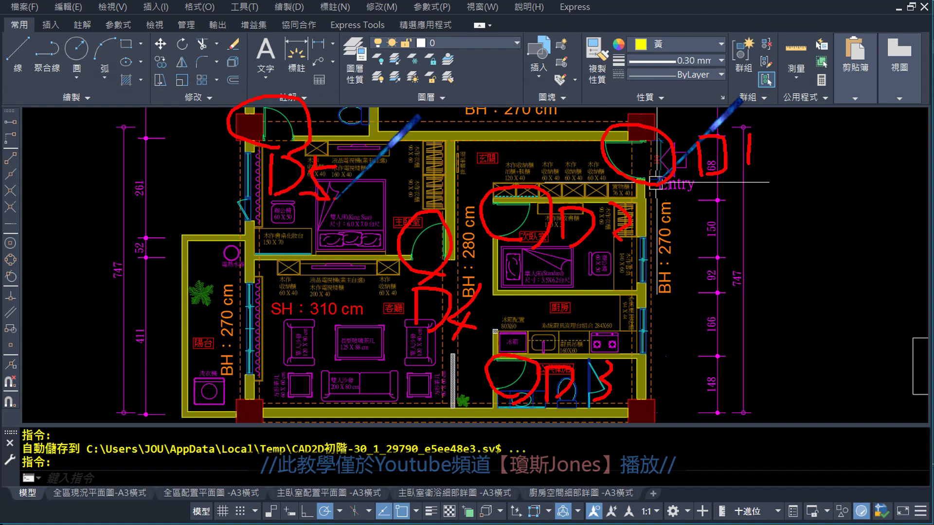
pyautogui.press('Escape')
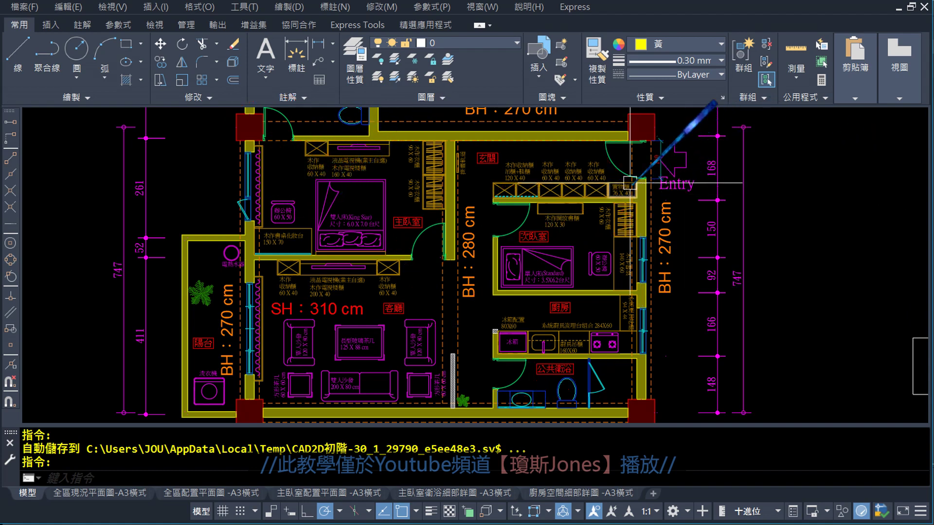
# Return to the 3ds Max model and circle the doorway with its finished header.
pyautogui.scroll(1, 594, 158)
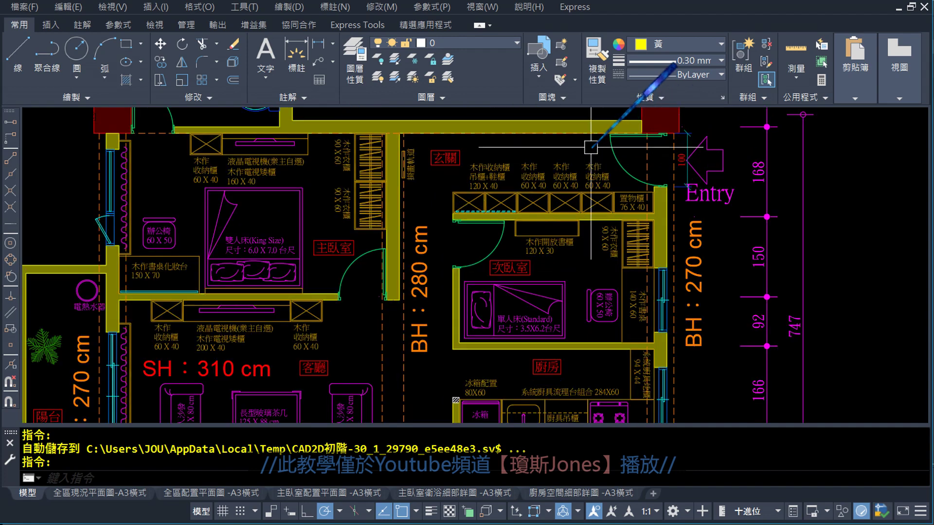
pyautogui.scroll(1, 559, 202)
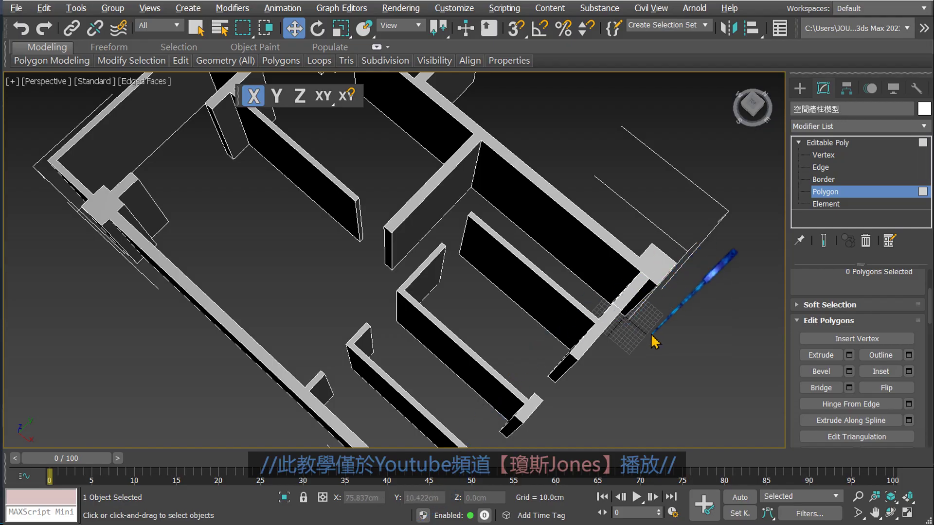
pyautogui.moveTo(653, 336)
pyautogui.mouseDown(button='middle')
pyautogui.moveTo(637, 292)
pyautogui.moveTo(661, 307)
pyautogui.mouseUp(button='middle')
pyautogui.moveTo(636, 300); pyautogui.dragTo(635, 219)
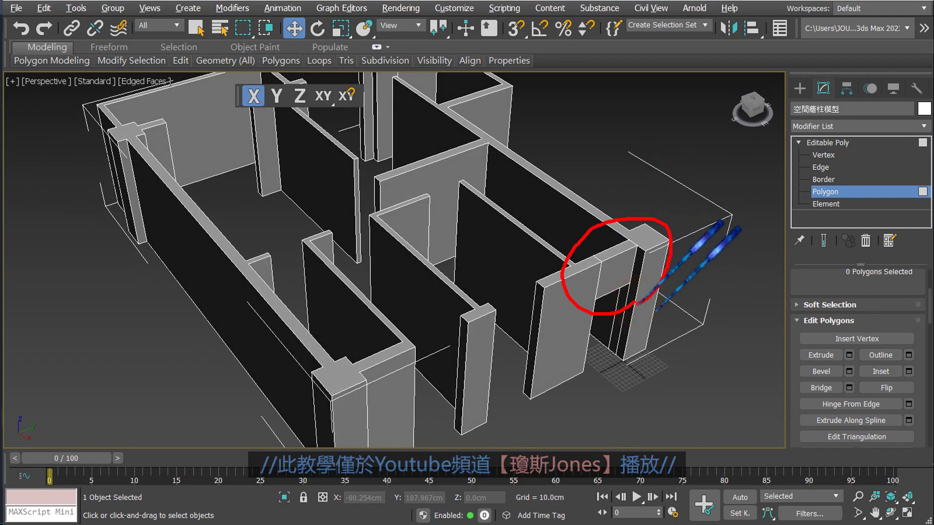
pyautogui.scroll(5, 655, 294)
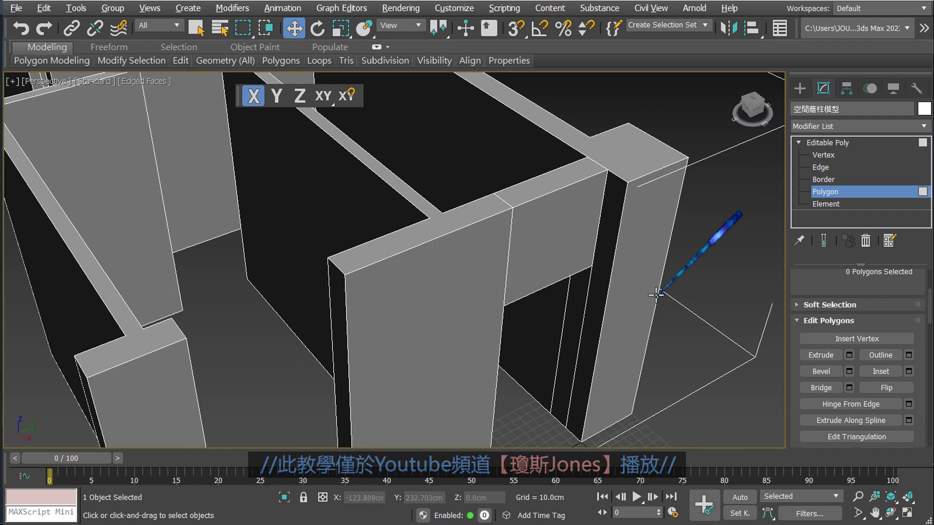